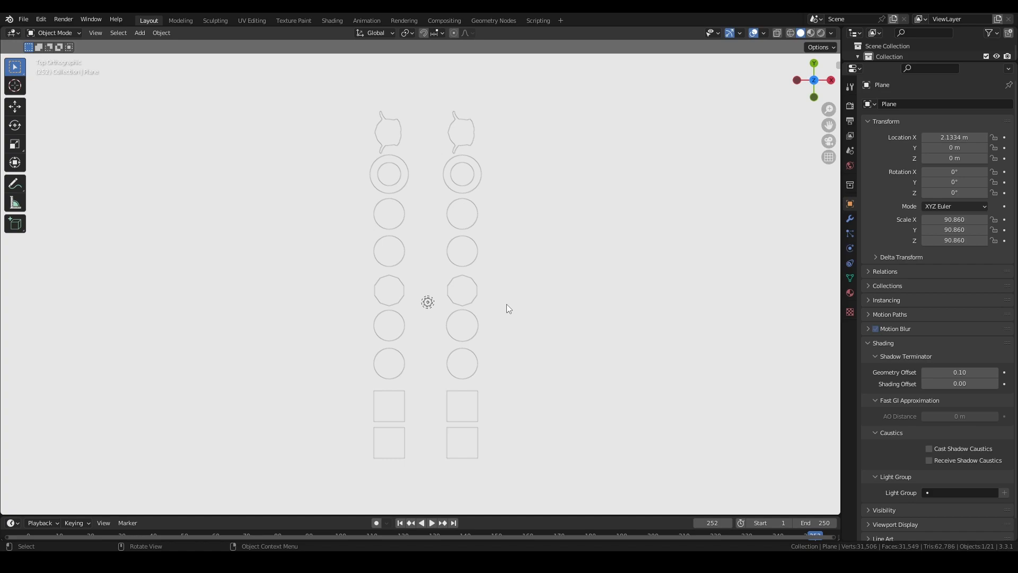
# Step: Set the solid viewport shading lighting to Studio to compare the flat-shaded and smooth-shaded objects in perspective
pyautogui.click(831, 34)
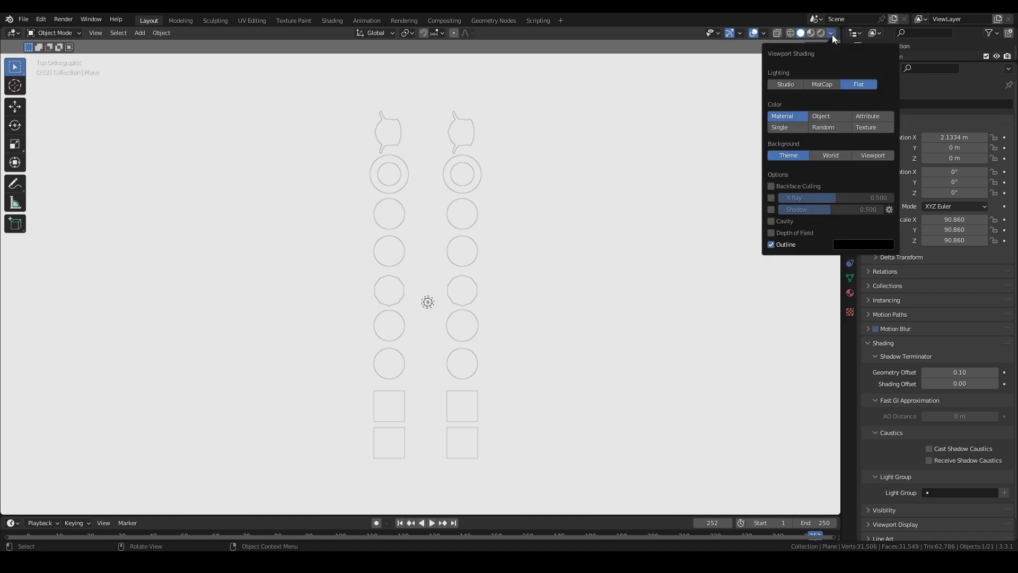
pyautogui.click(832, 33)
pyautogui.click(787, 84)
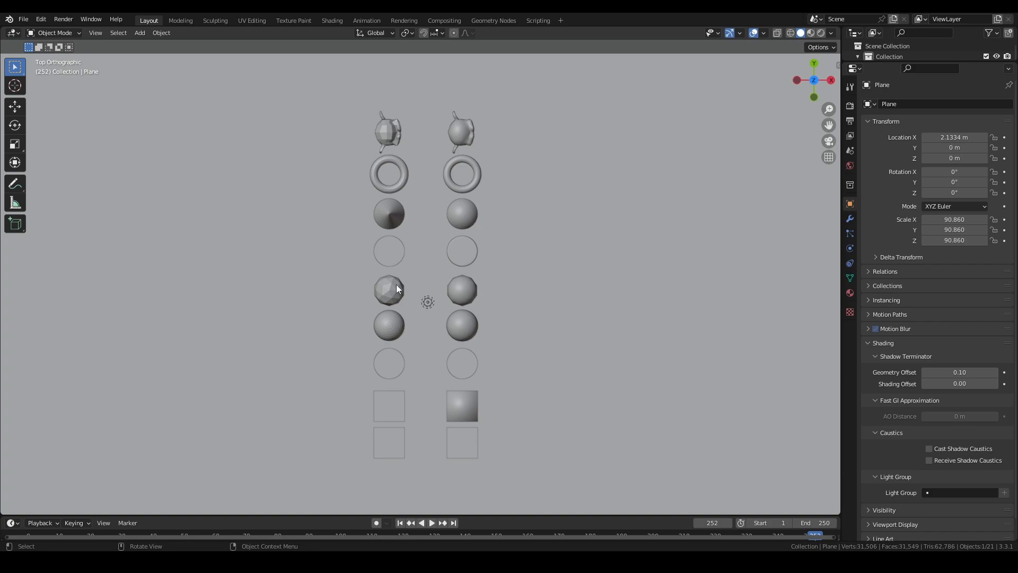
pyautogui.moveTo(384, 333); pyautogui.dragTo(430, 288, button='middle')
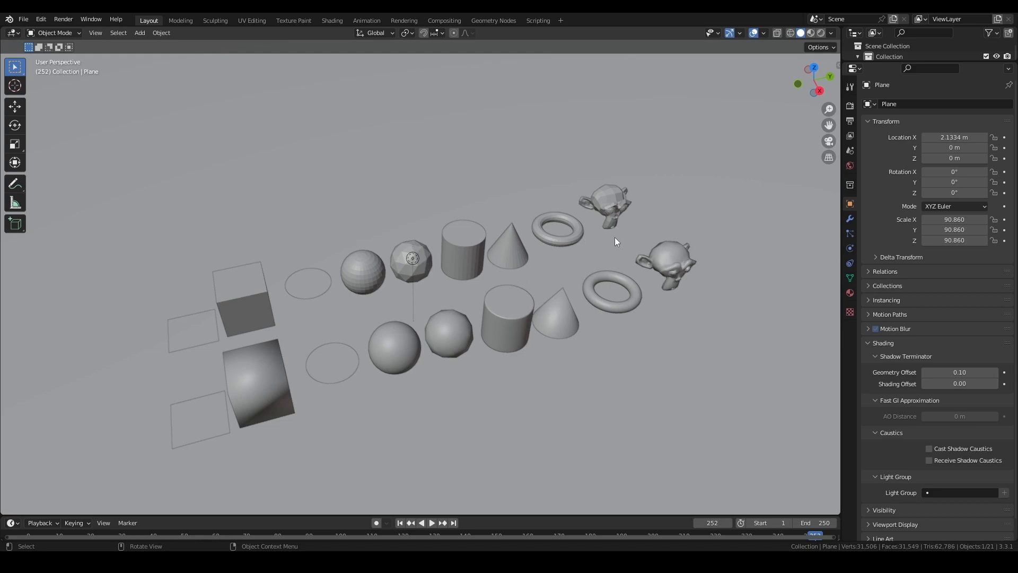
pyautogui.moveTo(418, 278); pyautogui.dragTo(432, 250, button='middle')
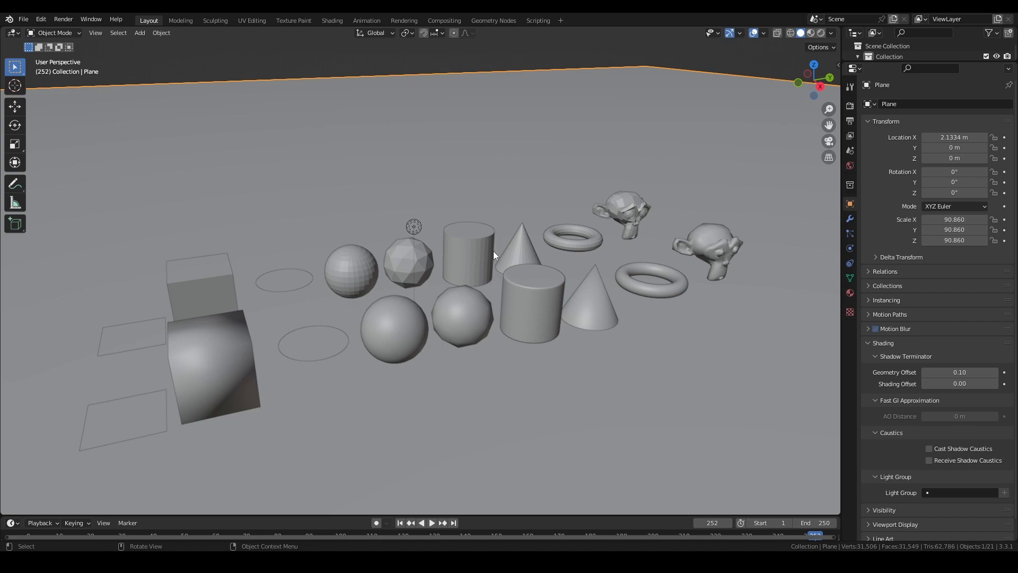
pyautogui.moveTo(493, 245); pyautogui.dragTo(377, 223, button='middle')
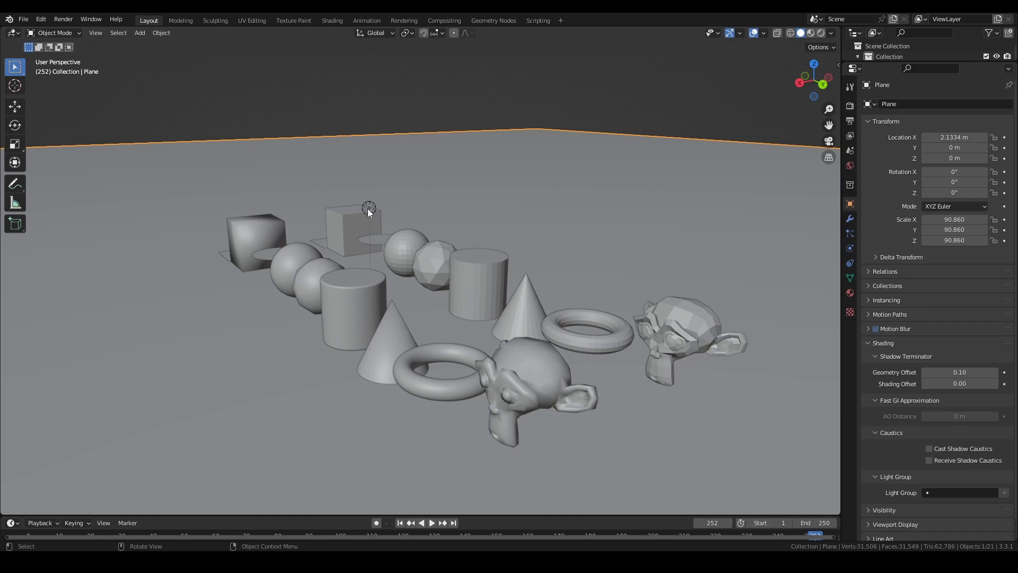
# Step: Switch the viewport to rendered shading and examine the white and glass primitives under the point light
pyautogui.click(822, 32)
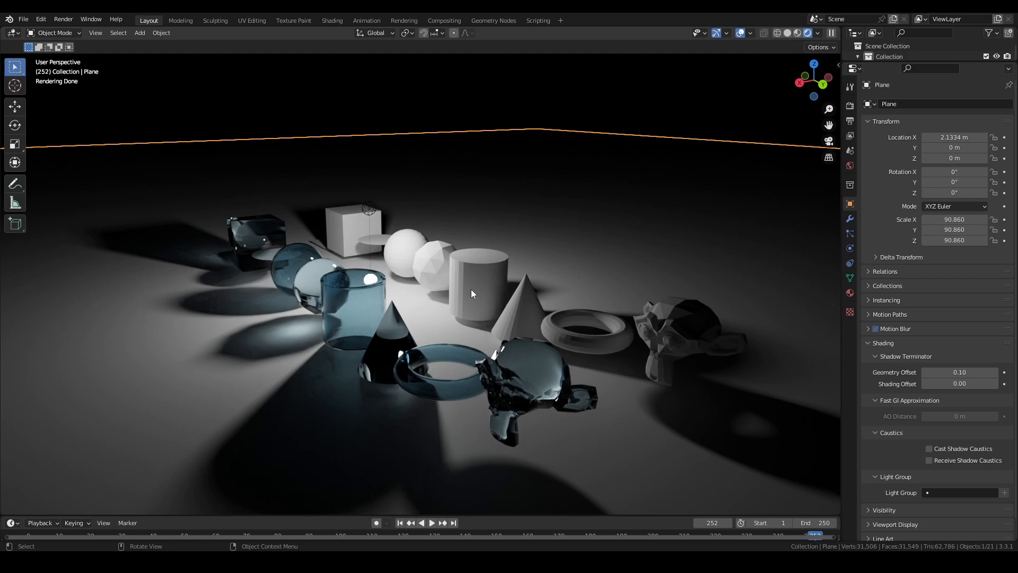
pyautogui.moveTo(458, 294); pyautogui.dragTo(508, 319, button='middle')
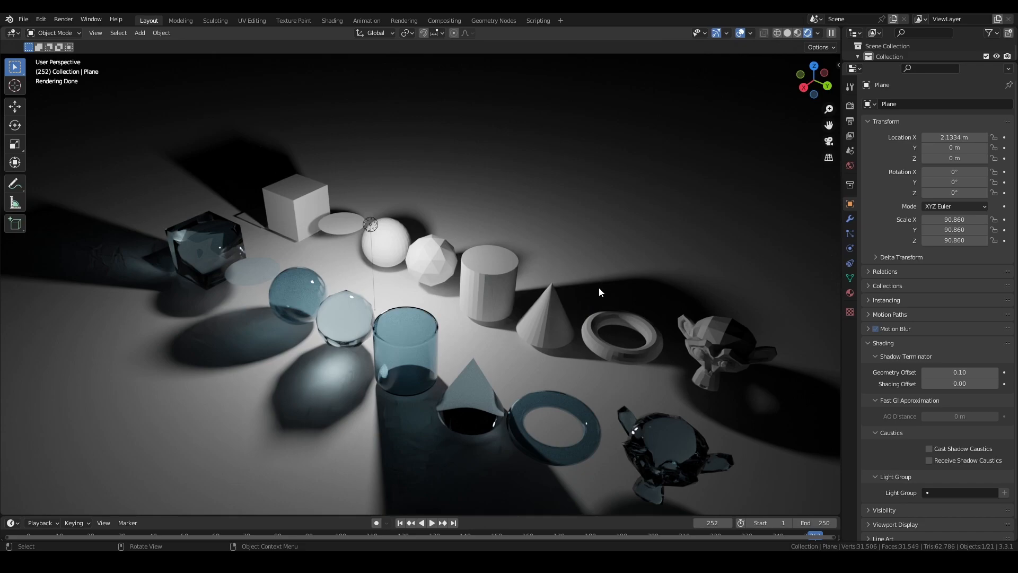
pyautogui.moveTo(587, 293); pyautogui.dragTo(622, 310, button='middle')
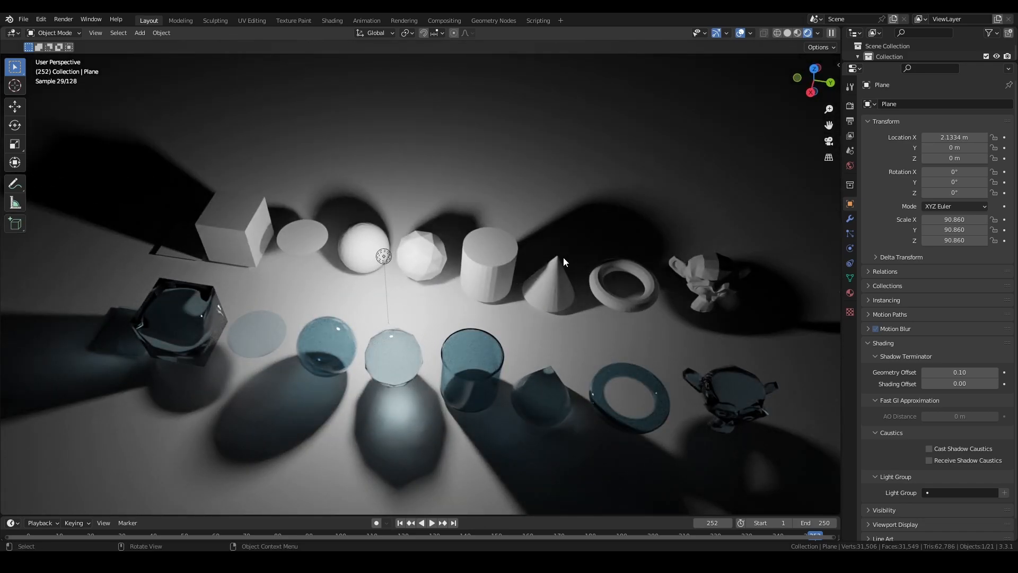
pyautogui.moveTo(551, 258); pyautogui.dragTo(501, 272, button='middle')
pyautogui.scroll(1, 504, 274)
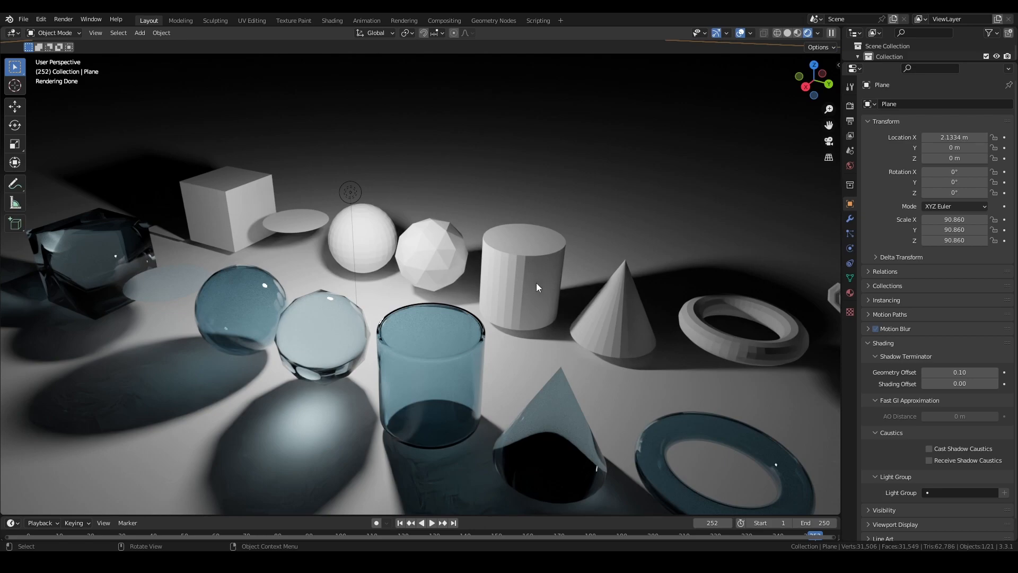
# Step: Apply Shade Smooth to the white cylinder
pyautogui.click(510, 261)
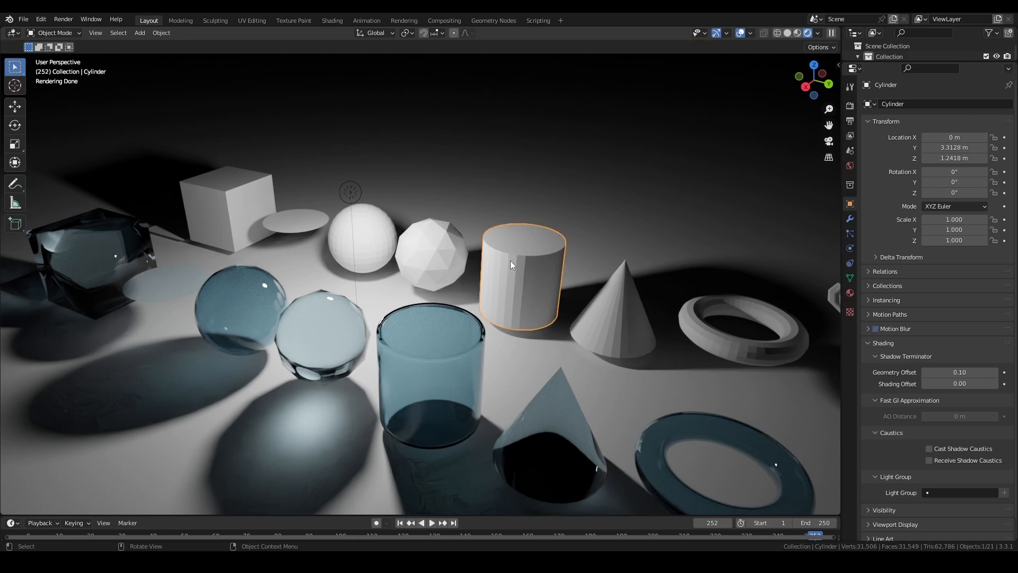
pyautogui.rightClick(510, 264)
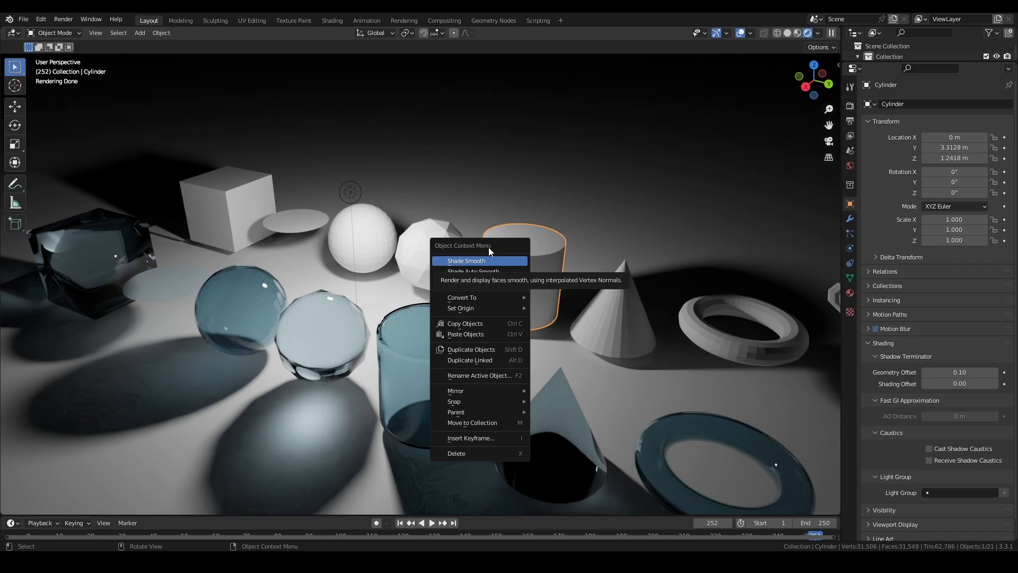
pyautogui.click(464, 261)
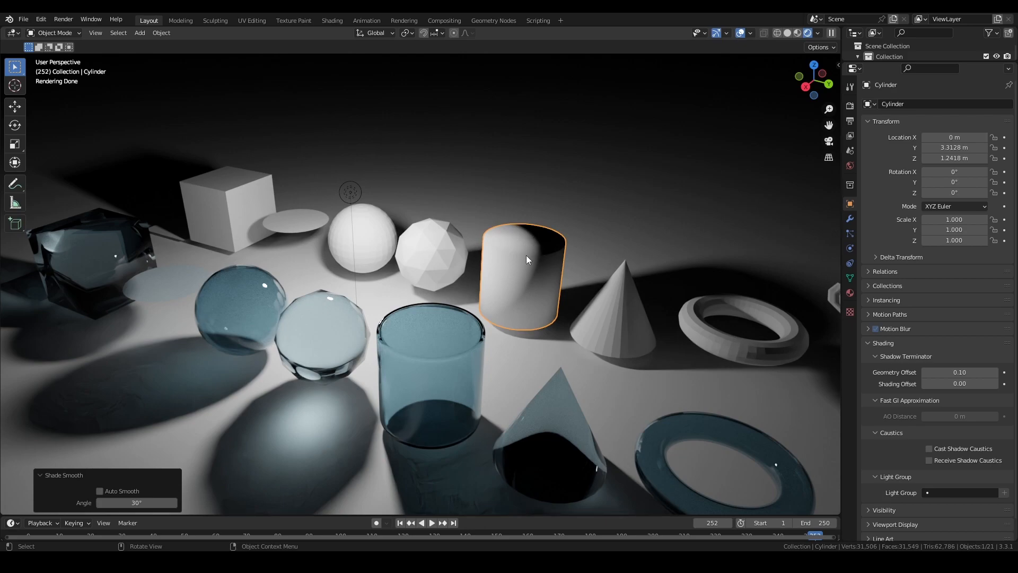
pyautogui.rightClick(526, 258)
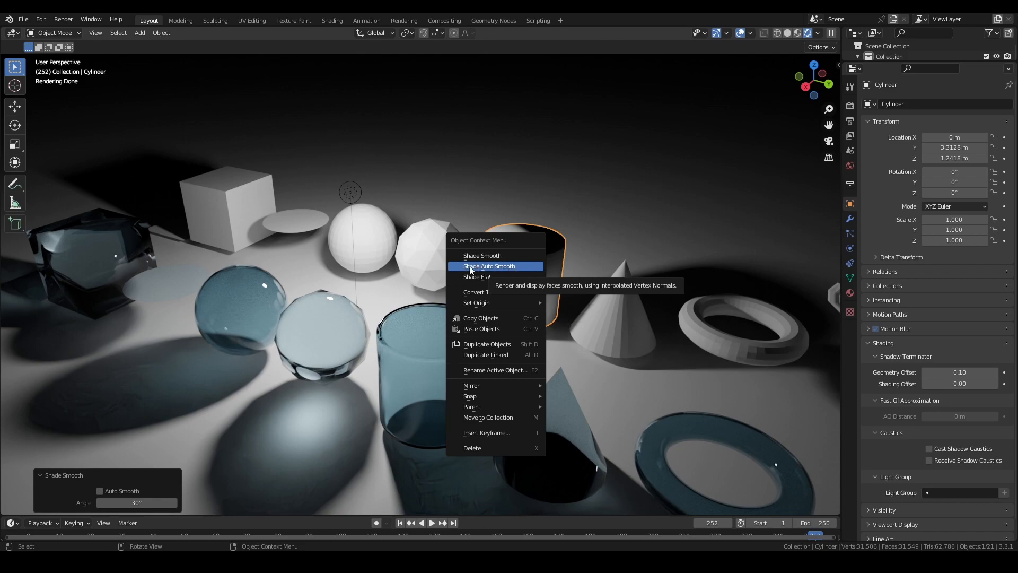
pyautogui.click(513, 267)
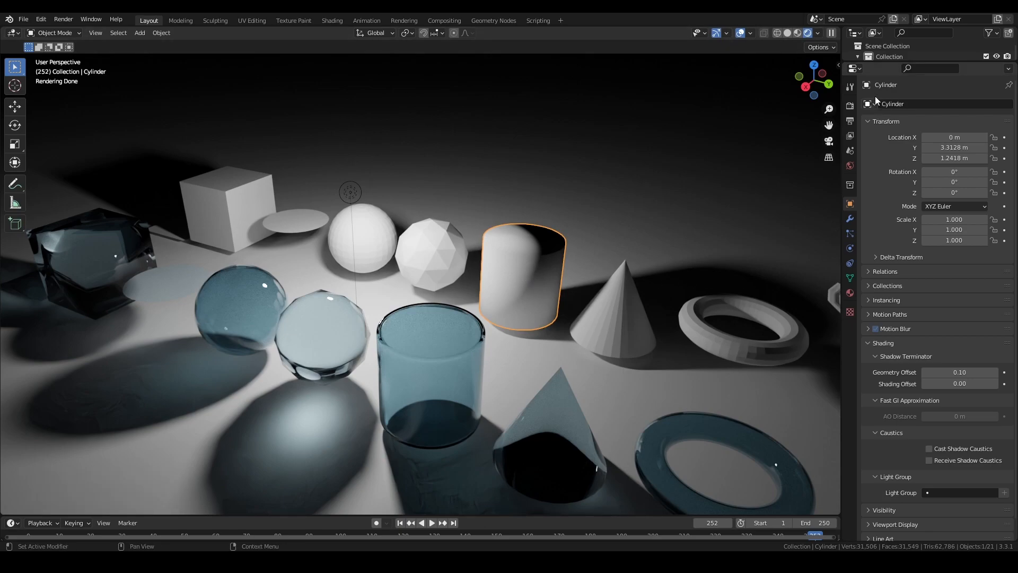
# Step: Enlarge the outliner and enable Auto Smooth in the white cylinder's mesh normals settings
pyautogui.moveTo(859, 63); pyautogui.dragTo(859, 275)
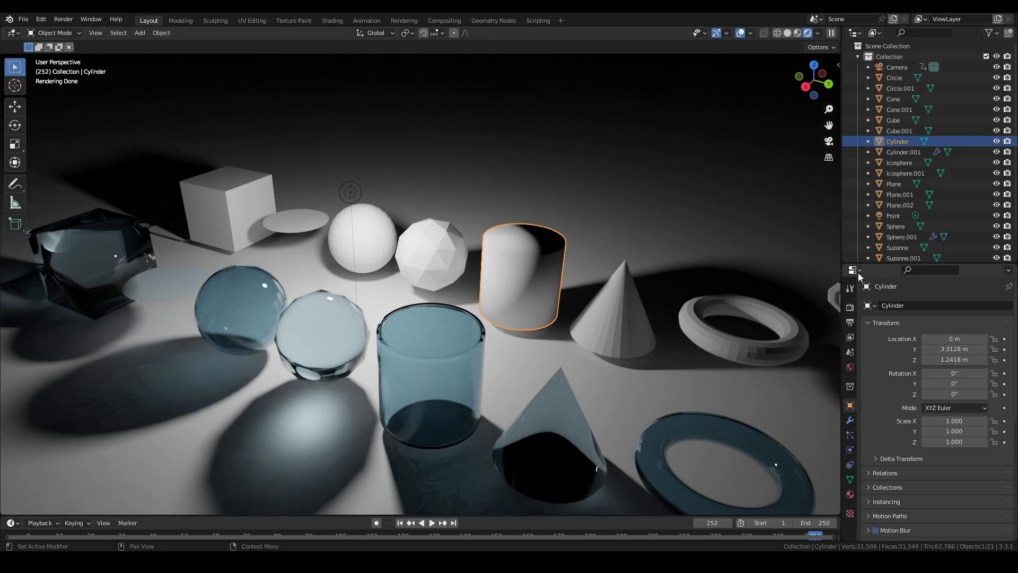
pyautogui.click(850, 479)
pyautogui.scroll(-3, 919, 439)
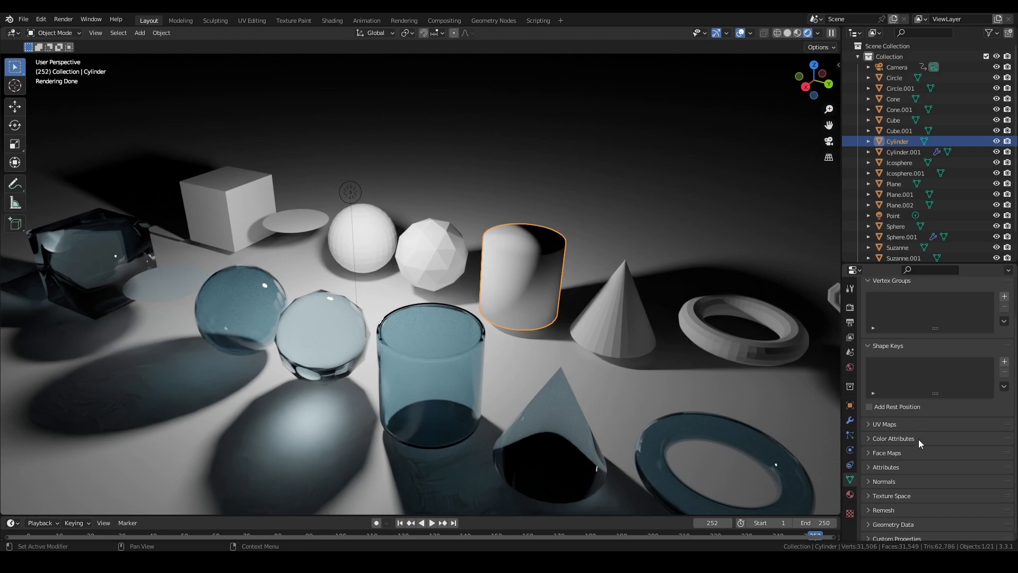
pyautogui.click(886, 477)
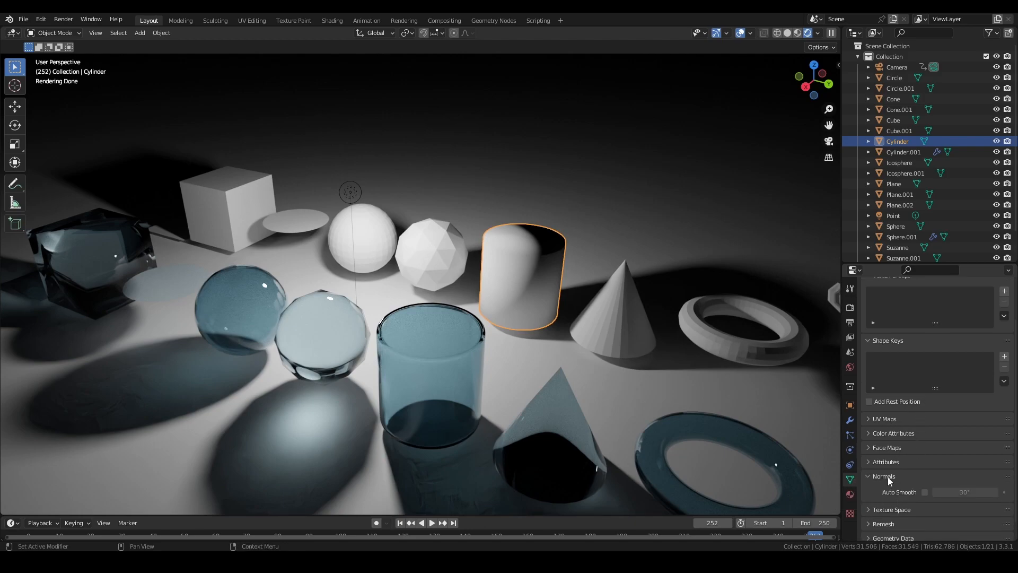
pyautogui.click(925, 493)
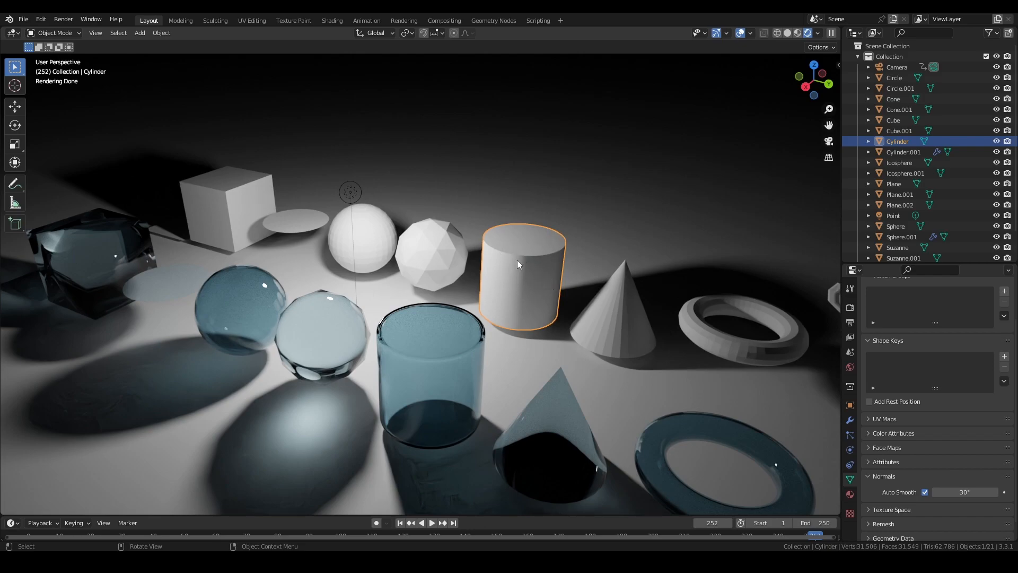
# Step: Apply Shade Smooth to the white cone and enable Auto Smooth for its normals
pyautogui.click(618, 325)
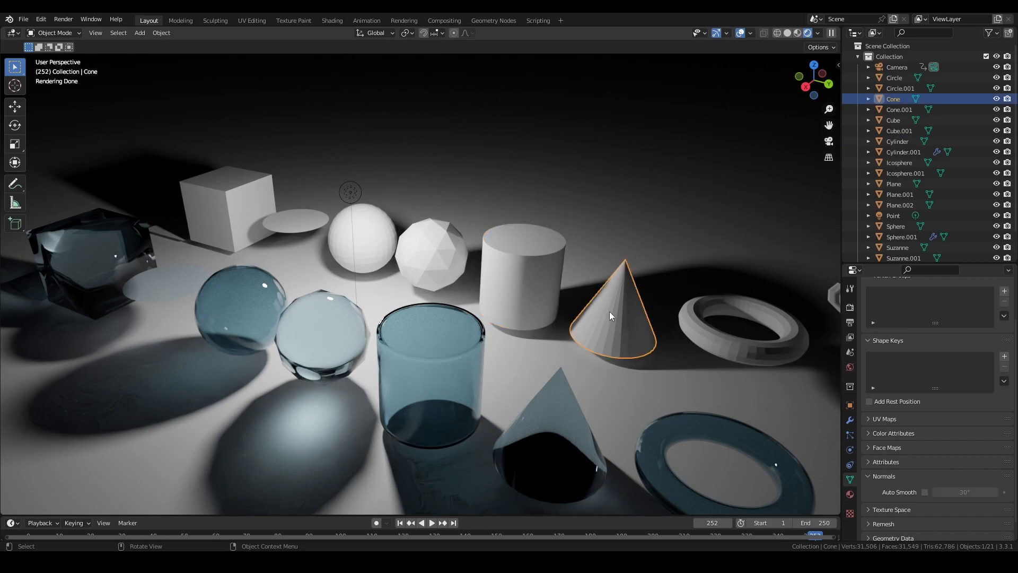
pyautogui.rightClick(623, 312)
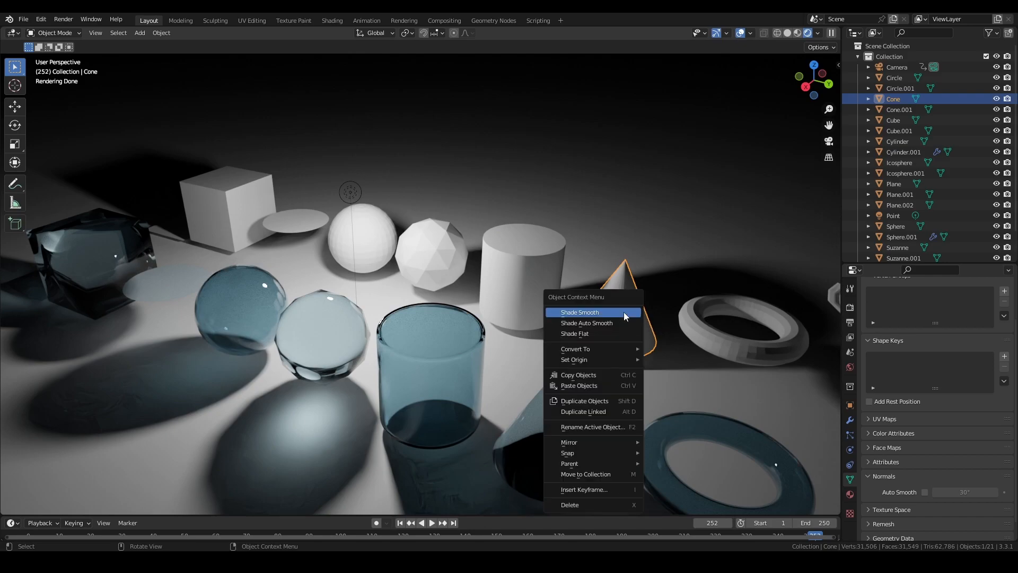
pyautogui.click(623, 312)
pyautogui.moveTo(624, 312); pyautogui.dragTo(606, 301, button='middle')
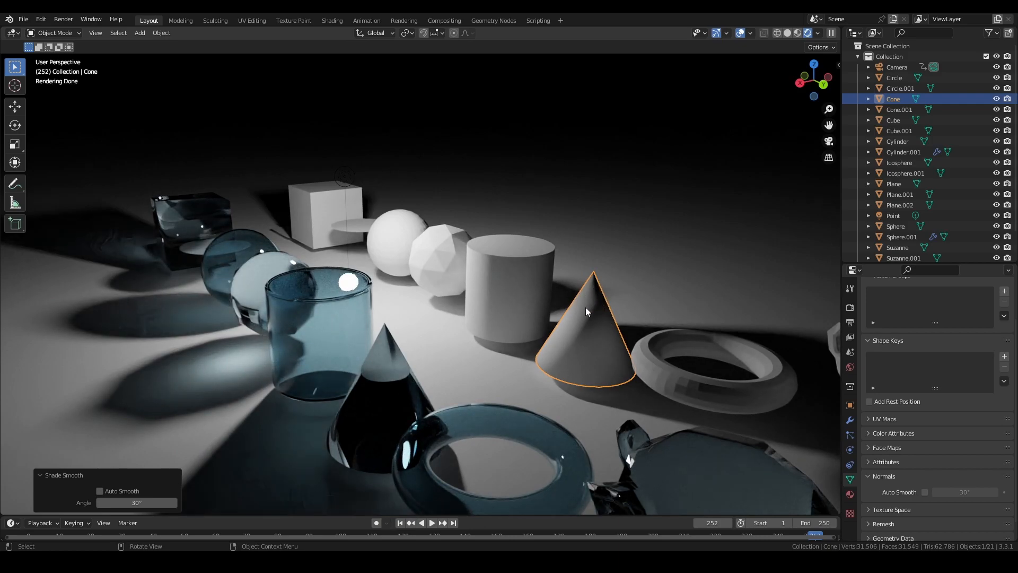
pyautogui.click(925, 492)
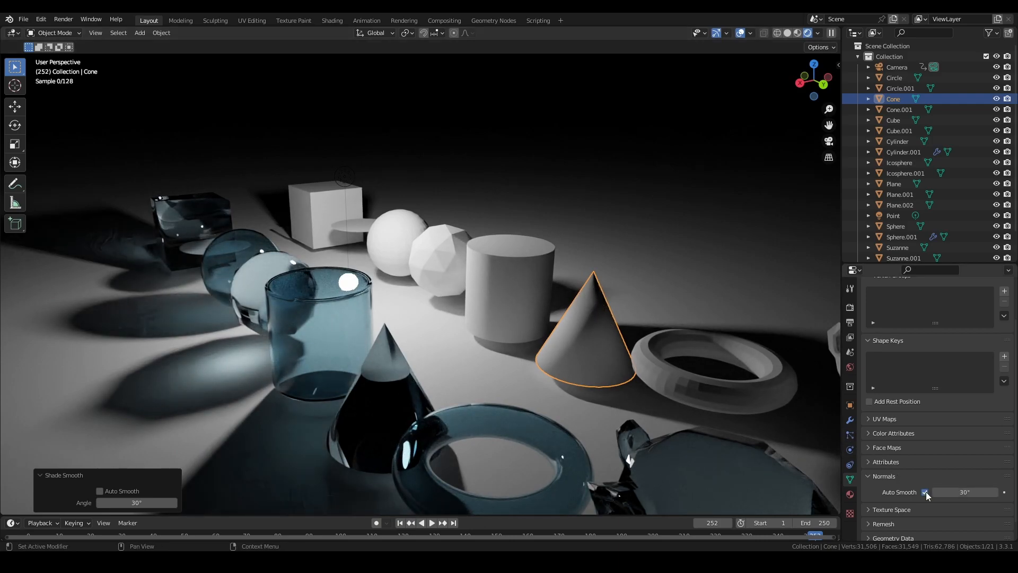
# Step: Apply Shade Smooth to the white UV sphere between the flat circle and the icosphere
pyautogui.moveTo(612, 364); pyautogui.dragTo(486, 256, button='middle')
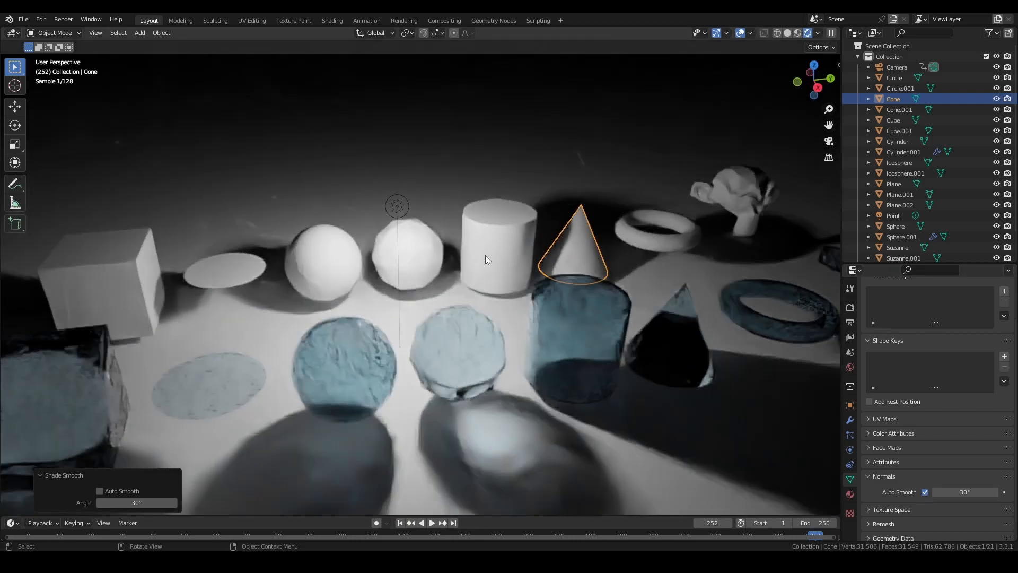
pyautogui.click(337, 252)
pyautogui.moveTo(375, 265); pyautogui.dragTo(495, 282, button='middle')
pyautogui.scroll(4, 496, 281)
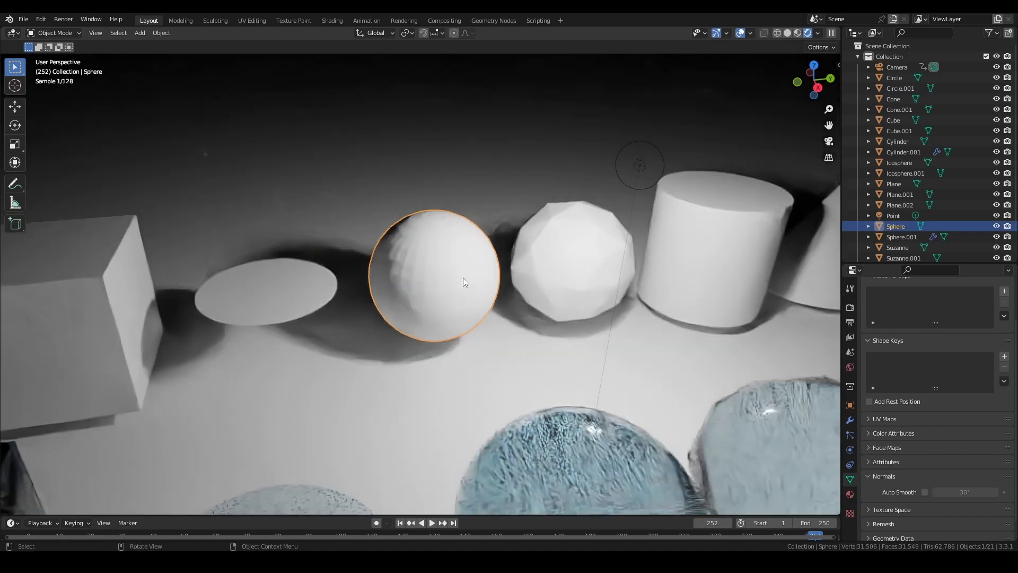
pyautogui.rightClick(440, 255)
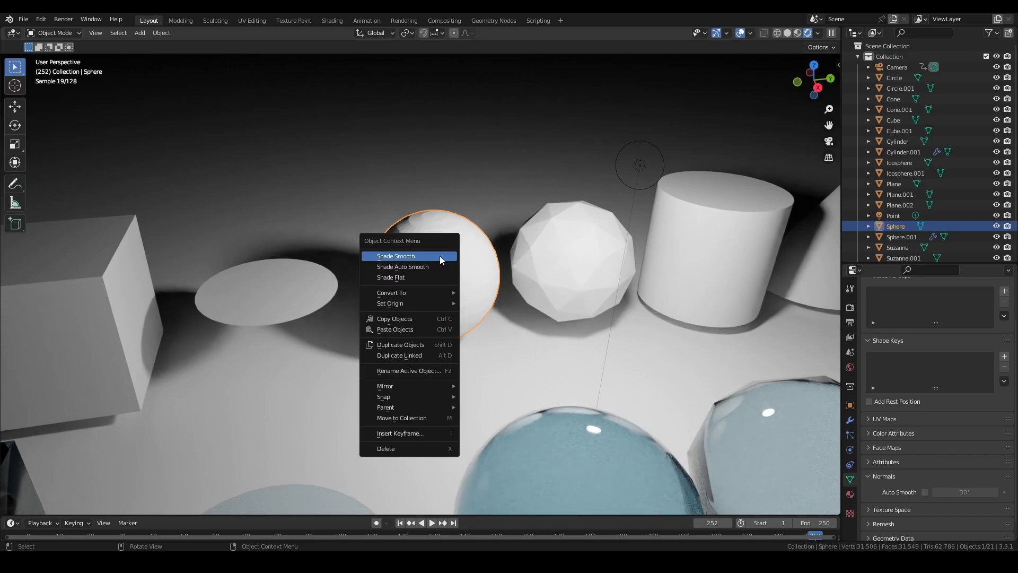
pyautogui.click(438, 255)
pyautogui.moveTo(416, 259); pyautogui.dragTo(459, 259, button='middle')
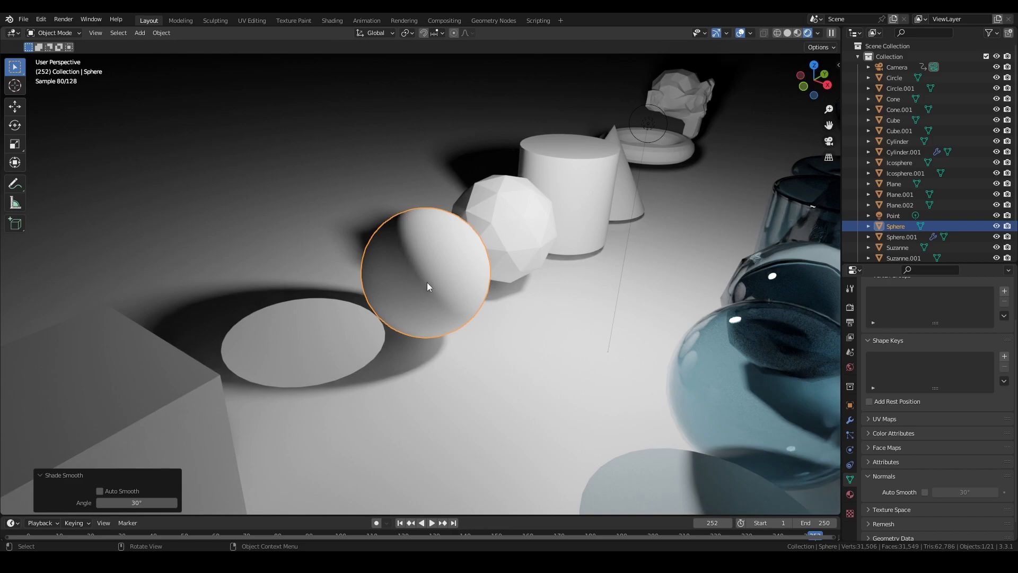
pyautogui.rightClick(424, 259)
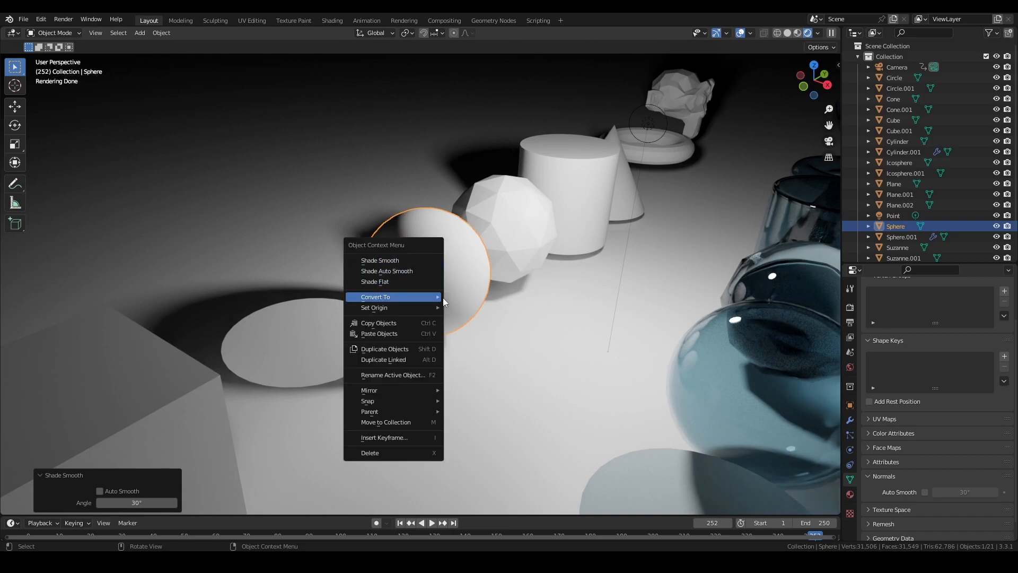
pyautogui.click(416, 260)
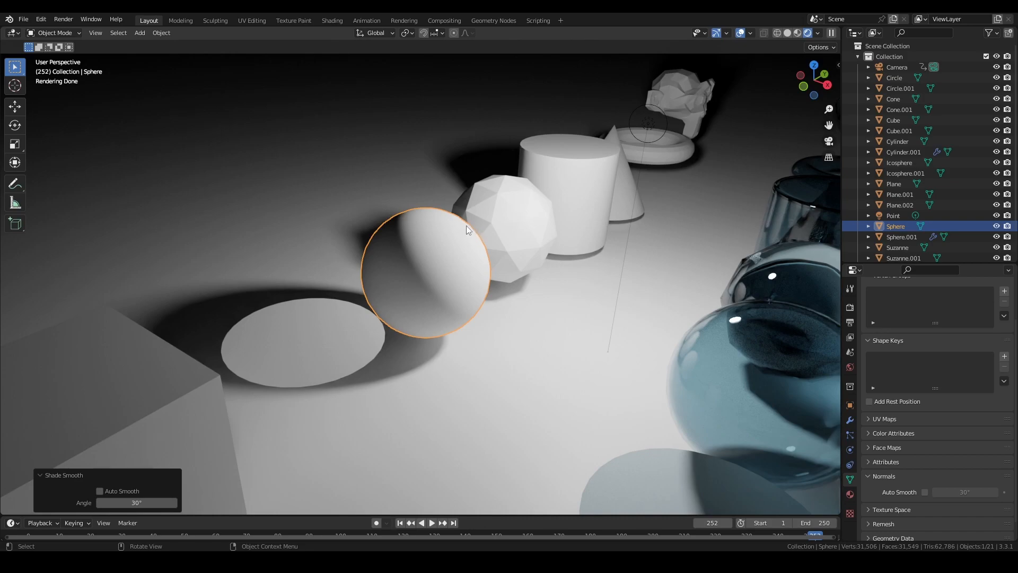
pyautogui.rightClick(424, 255)
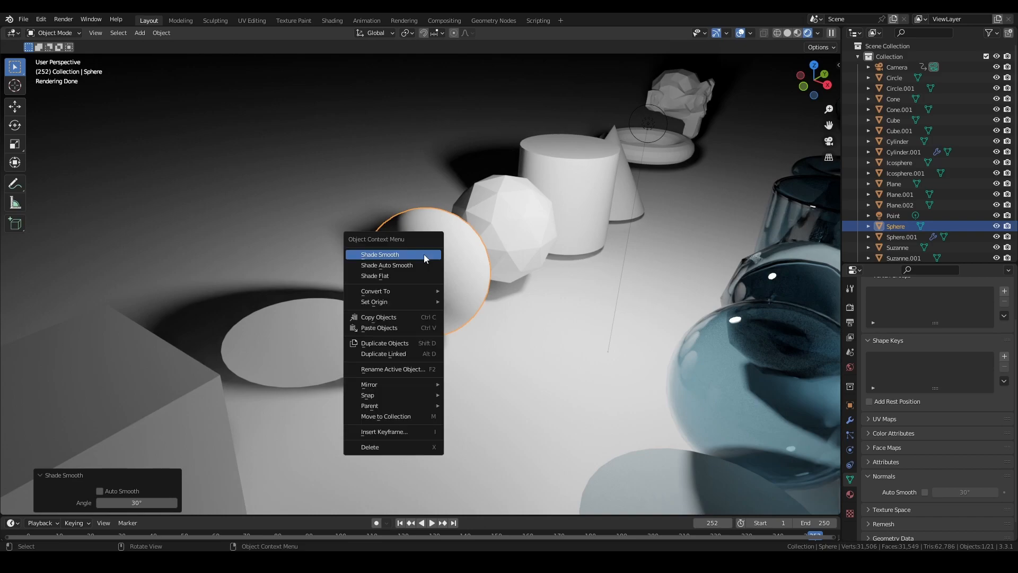
pyautogui.click(396, 255)
# Step: Apply Shade Smooth to the white cube
pyautogui.moveTo(396, 255); pyautogui.dragTo(343, 308, button='middle')
pyautogui.click(279, 323)
pyautogui.scroll(3, 318, 316)
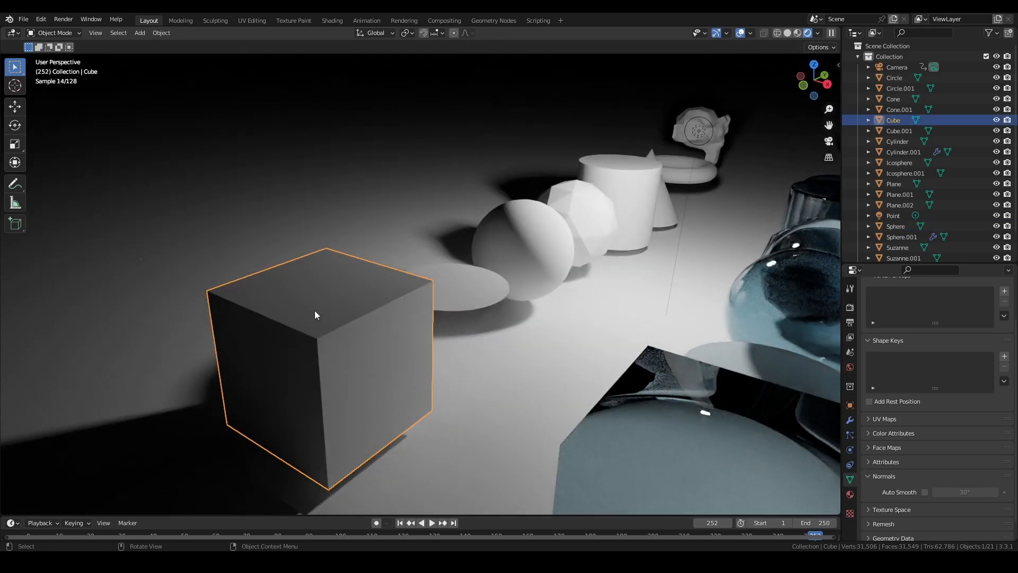
pyautogui.rightClick(363, 332)
pyautogui.click(363, 332)
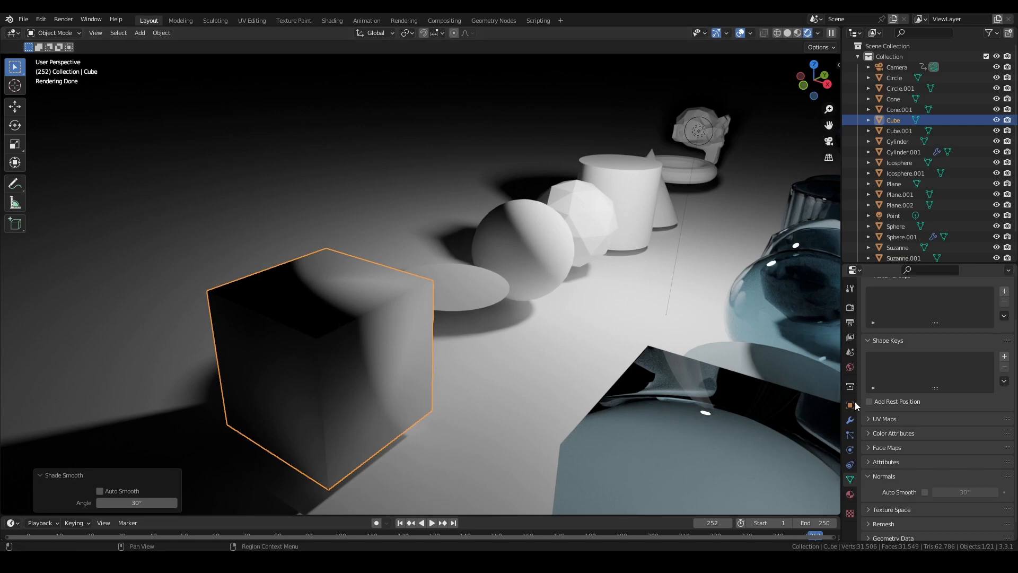
# Step: Collapse the cube's vertex group and shape key settings and enable Auto Smooth for its normals
pyautogui.scroll(3, 889, 452)
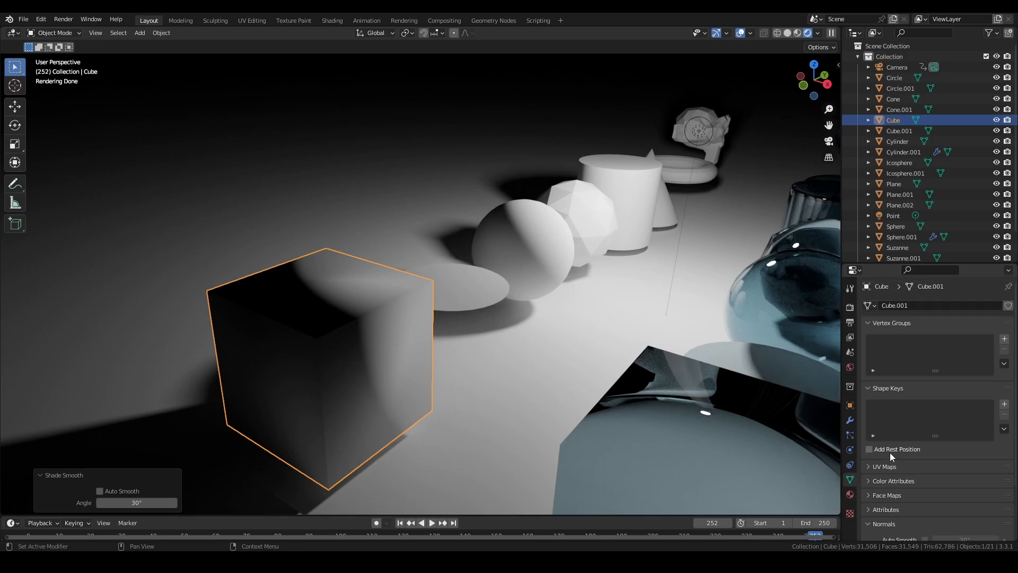
pyautogui.click(893, 322)
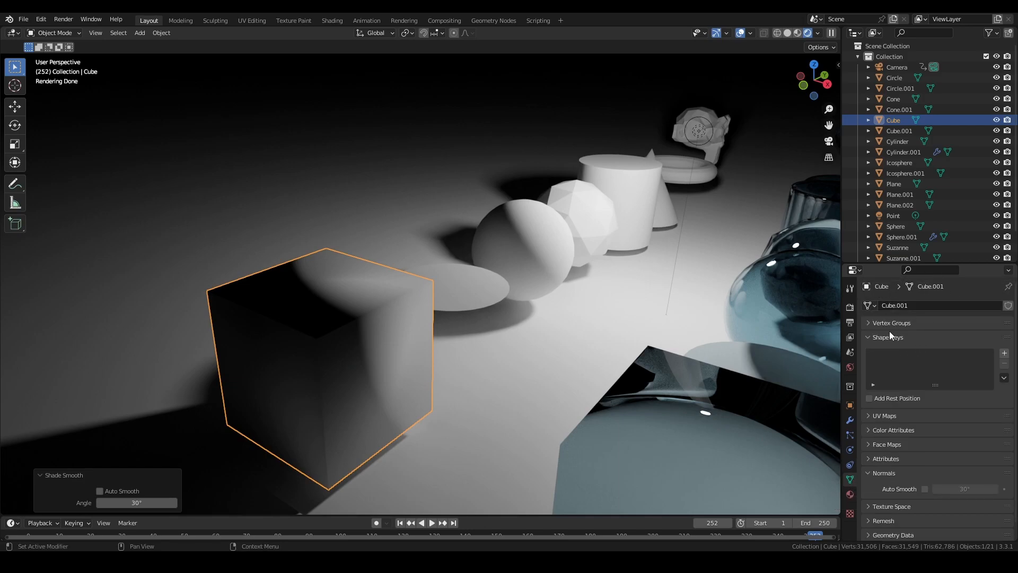
pyautogui.click(888, 338)
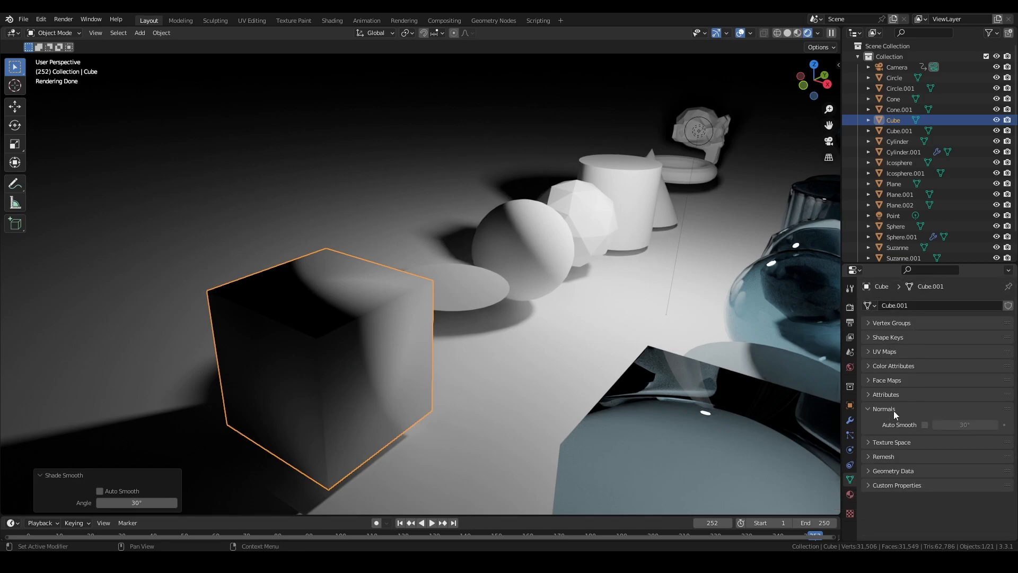
pyautogui.click(925, 425)
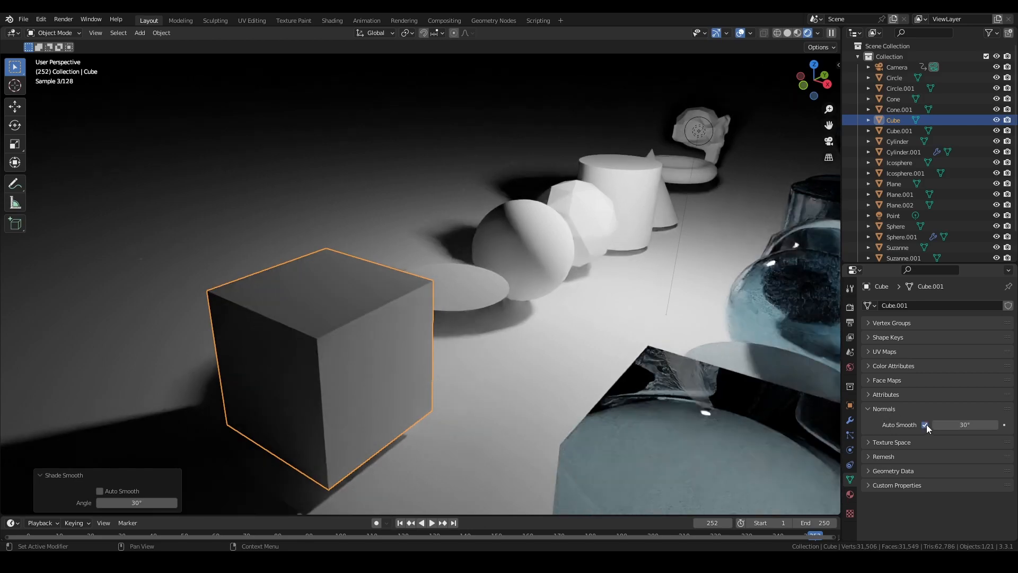
# Step: Switch the viewport from Rendered to Solid shading for the row of primitive meshes
pyautogui.moveTo(530, 326); pyautogui.dragTo(383, 320, button='middle')
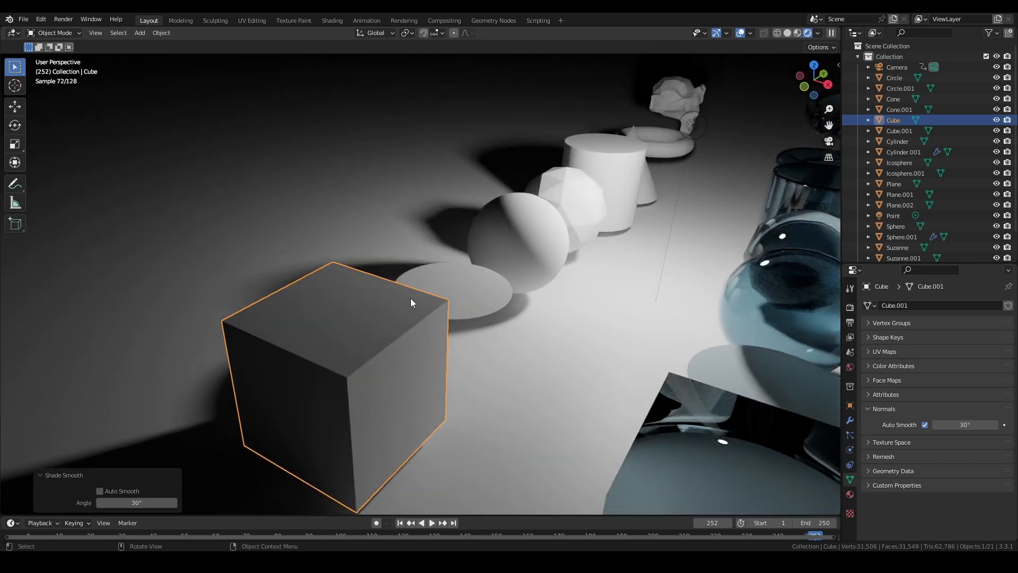
pyautogui.moveTo(530, 212)
pyautogui.mouseDown(button='middle')
pyautogui.moveTo(550, 213)
pyautogui.moveTo(523, 218)
pyautogui.moveTo(534, 241)
pyautogui.moveTo(454, 282)
pyautogui.moveTo(498, 283)
pyautogui.moveTo(478, 276)
pyautogui.moveTo(494, 244)
pyautogui.mouseUp(button='middle')
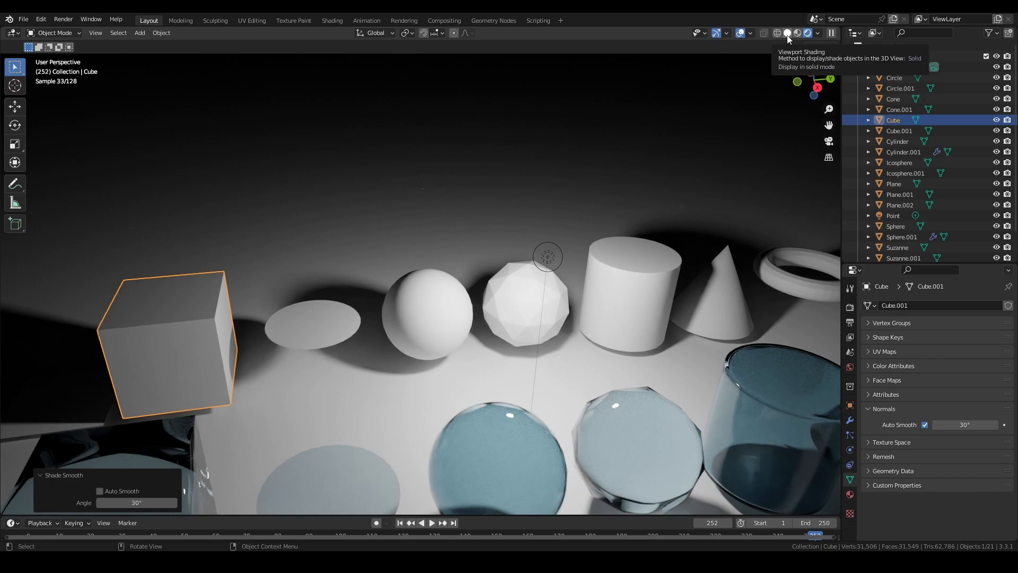
pyautogui.click(788, 35)
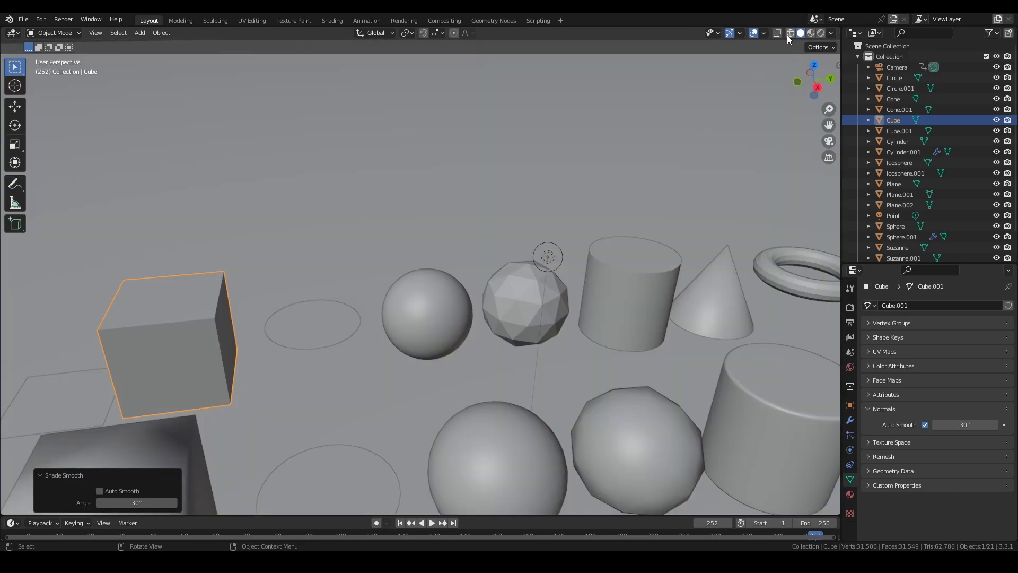
pyautogui.moveTo(487, 228)
pyautogui.mouseDown(button='middle')
pyautogui.moveTo(463, 222)
pyautogui.moveTo(477, 236)
pyautogui.moveTo(529, 235)
pyautogui.moveTo(492, 234)
pyautogui.mouseUp(button='middle')
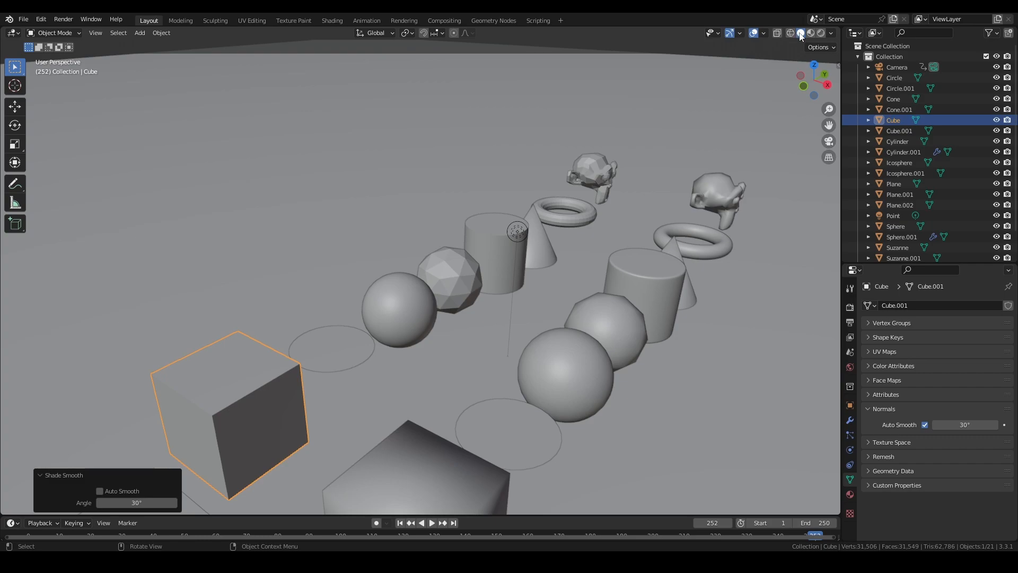
# Step: Change the Solid shading's Studio lighting to the fifth preset, with dark vertical banding, and inspect the meshes from a lower angle
pyautogui.click(832, 33)
pyautogui.click(831, 33)
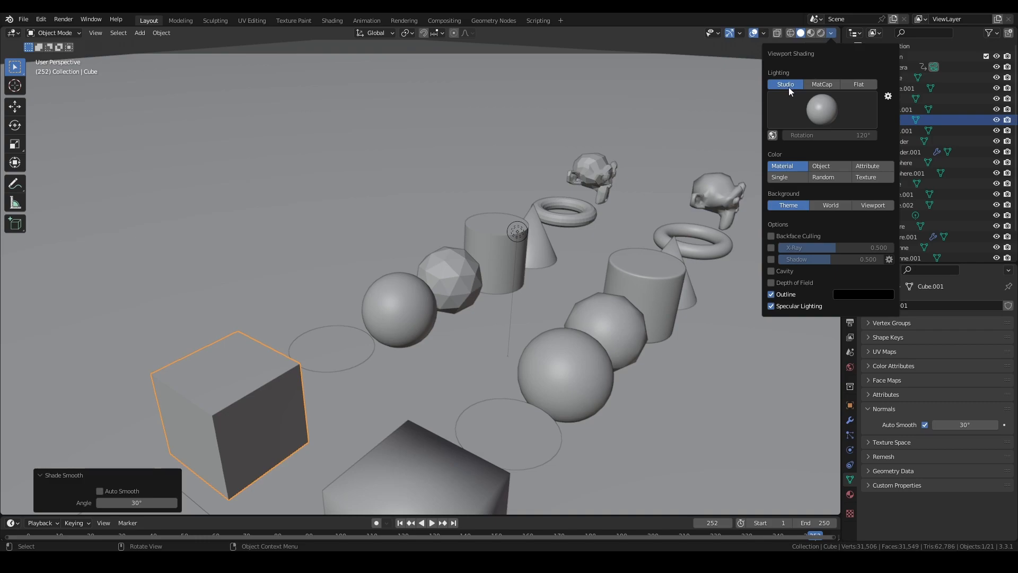
pyautogui.click(821, 113)
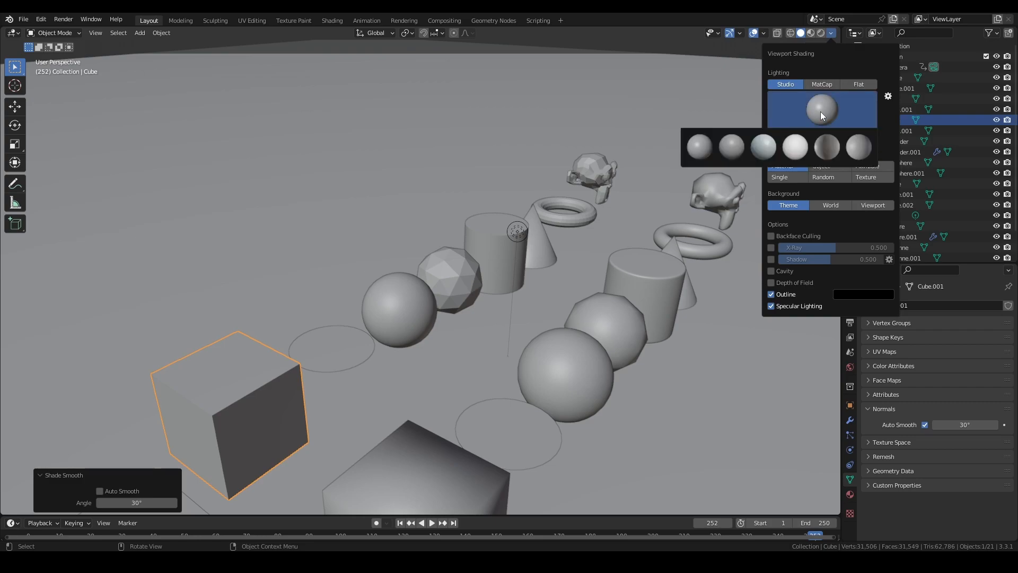
pyautogui.click(825, 145)
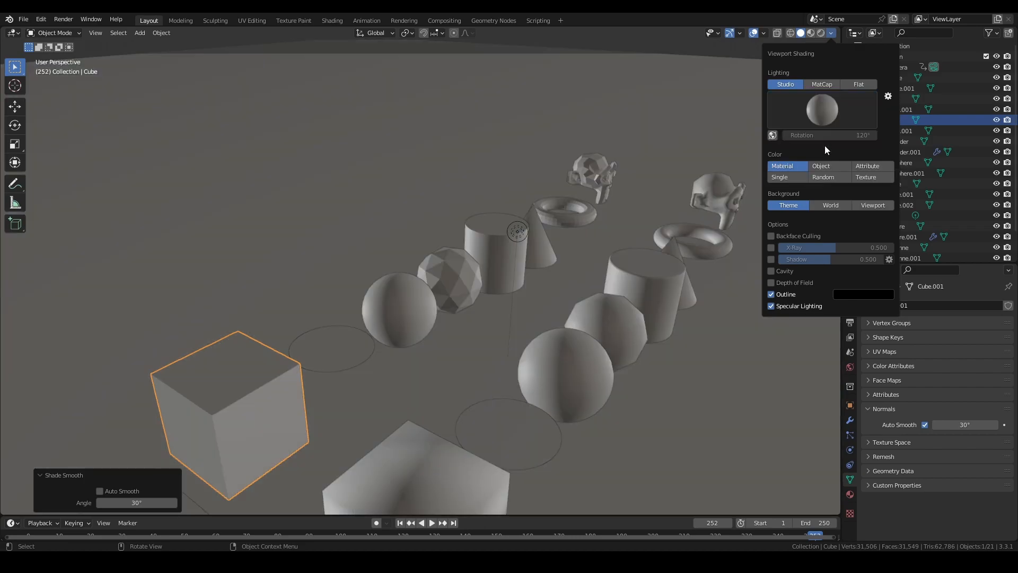
pyautogui.moveTo(519, 248); pyautogui.dragTo(437, 284, button='middle')
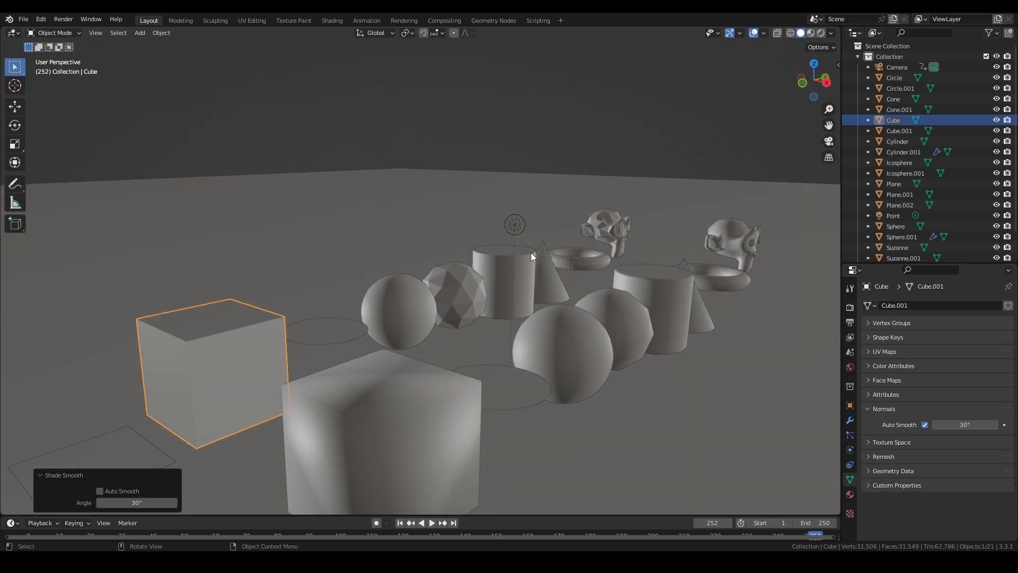
# Step: Set the Solid shading's lighting to MatCap with the bright white, dark-edged sphere preset
pyautogui.click(831, 34)
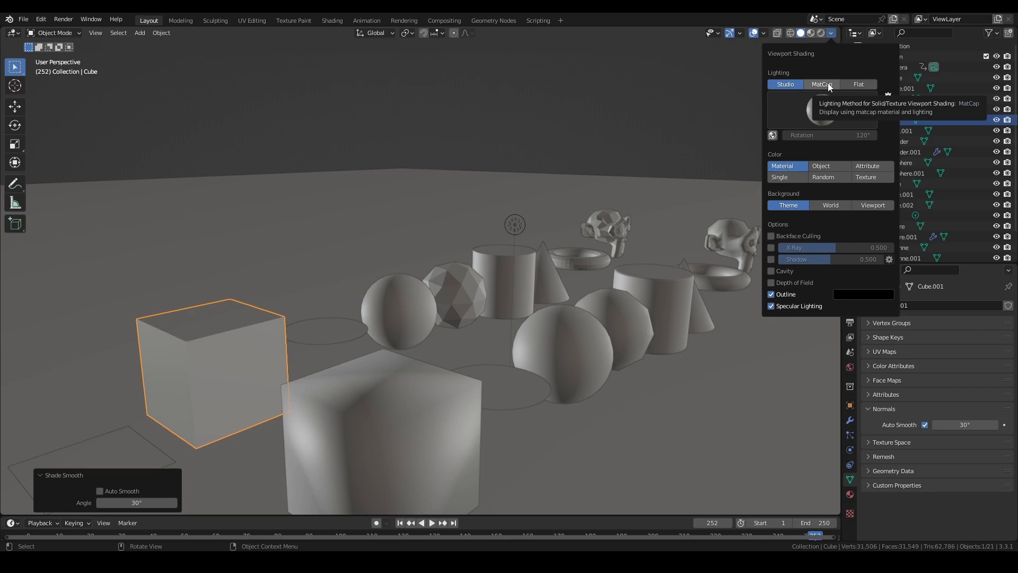
pyautogui.click(828, 83)
pyautogui.click(816, 114)
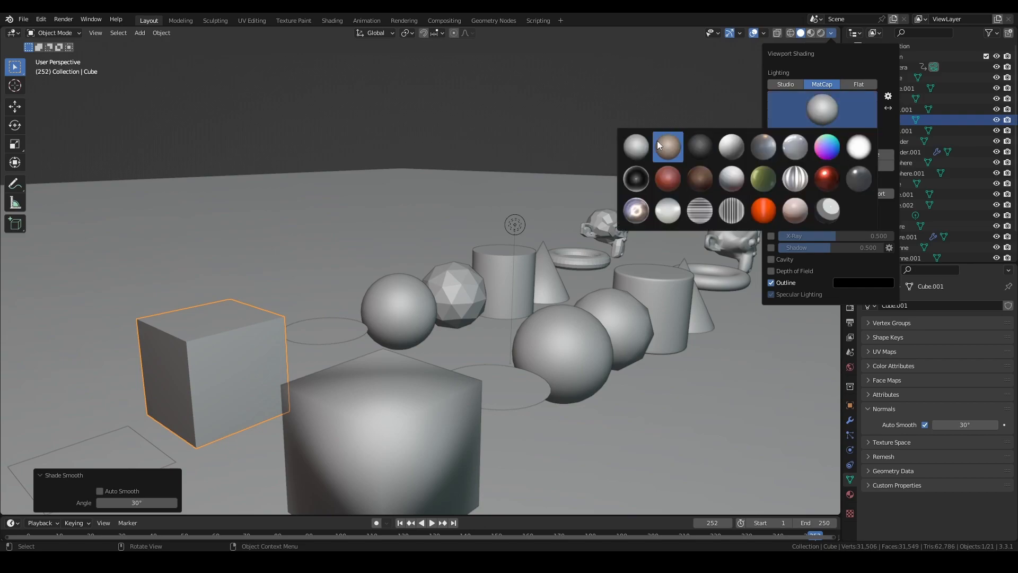
pyautogui.click(859, 147)
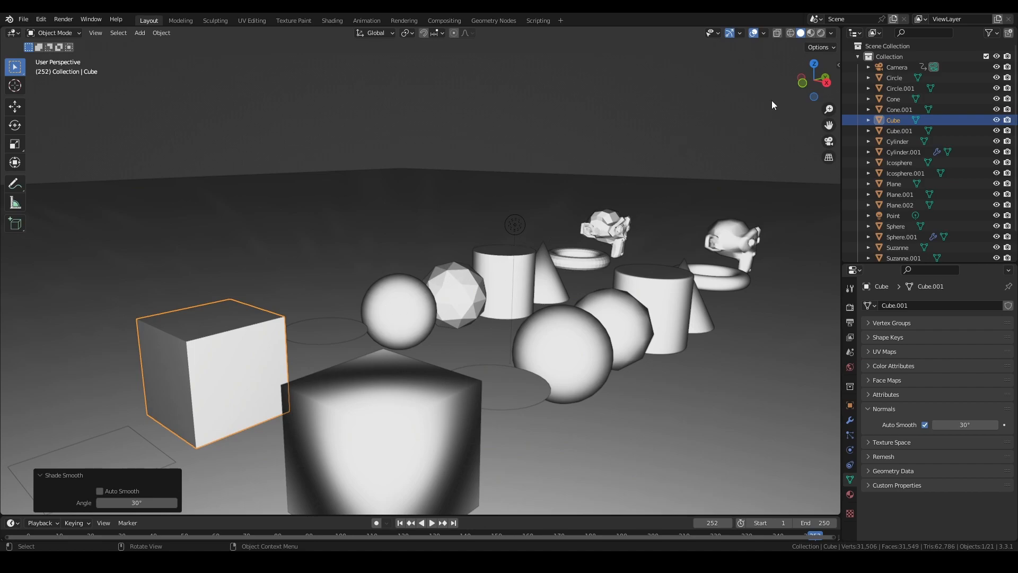
# Step: Change the MatCap to the reddish clay preset and view the shaded meshes from the front
pyautogui.click(830, 32)
pyautogui.click(821, 105)
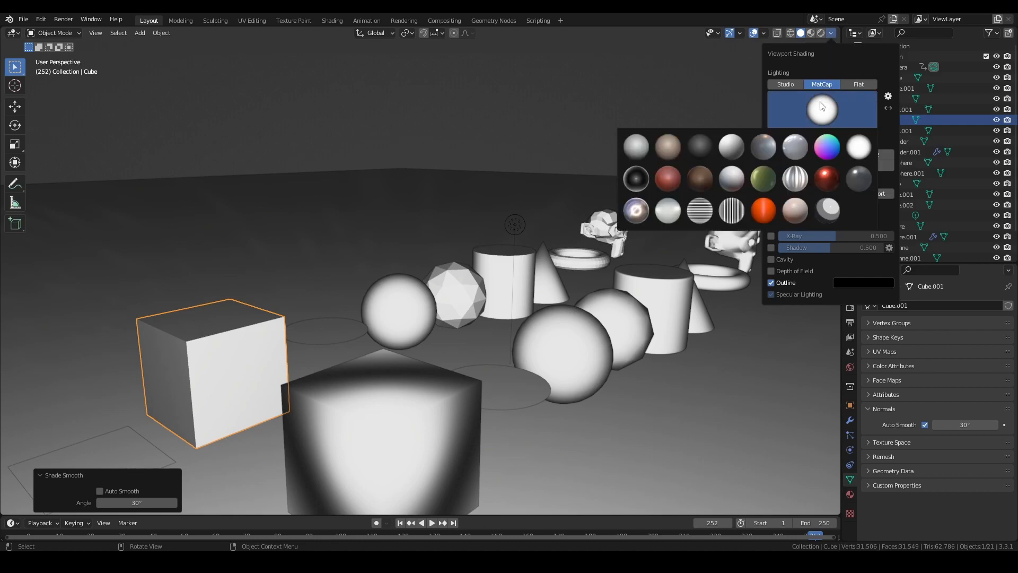
pyautogui.click(669, 180)
pyautogui.moveTo(588, 214)
pyautogui.mouseDown(button='middle')
pyautogui.moveTo(511, 214)
pyautogui.moveTo(543, 218)
pyautogui.mouseUp(button='middle')
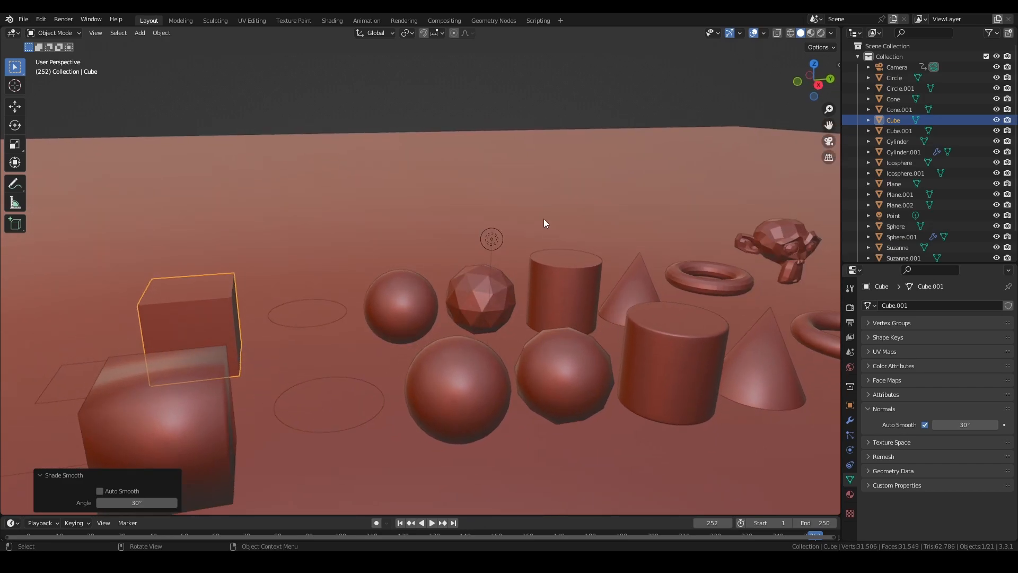
pyautogui.moveTo(545, 238); pyautogui.dragTo(548, 260, button='middle')
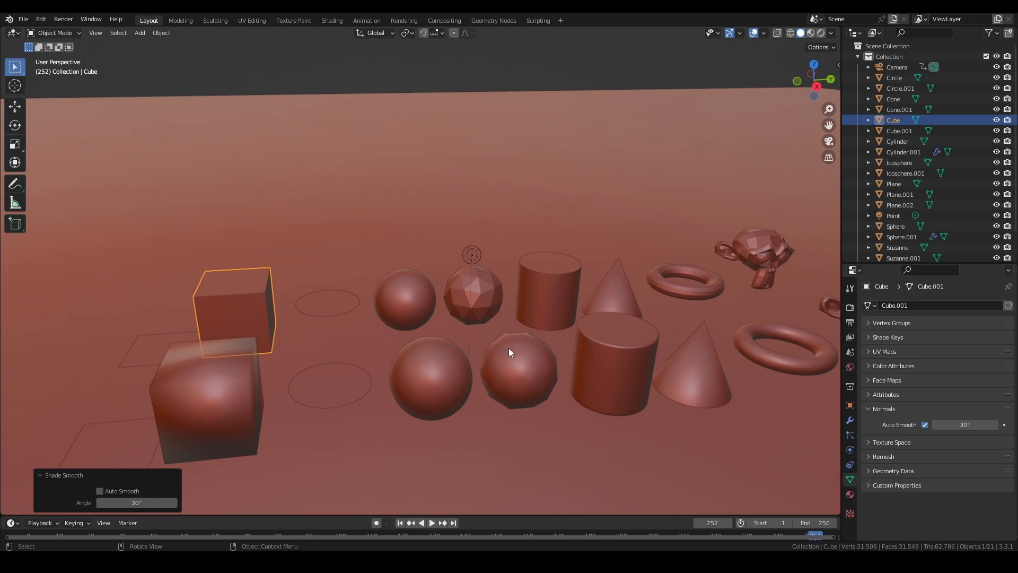
pyautogui.moveTo(536, 305)
pyautogui.keyDown('shift'); pyautogui.mouseDown(button='middle')
pyautogui.moveTo(490, 304)
pyautogui.moveTo(550, 331)
pyautogui.moveTo(551, 306)
pyautogui.mouseUp(button='middle'); pyautogui.keyUp('shift')
pyautogui.keyDown('shift'); pyautogui.moveTo(621, 318); pyautogui.dragTo(516, 318, button='middle'); pyautogui.keyUp('shift')
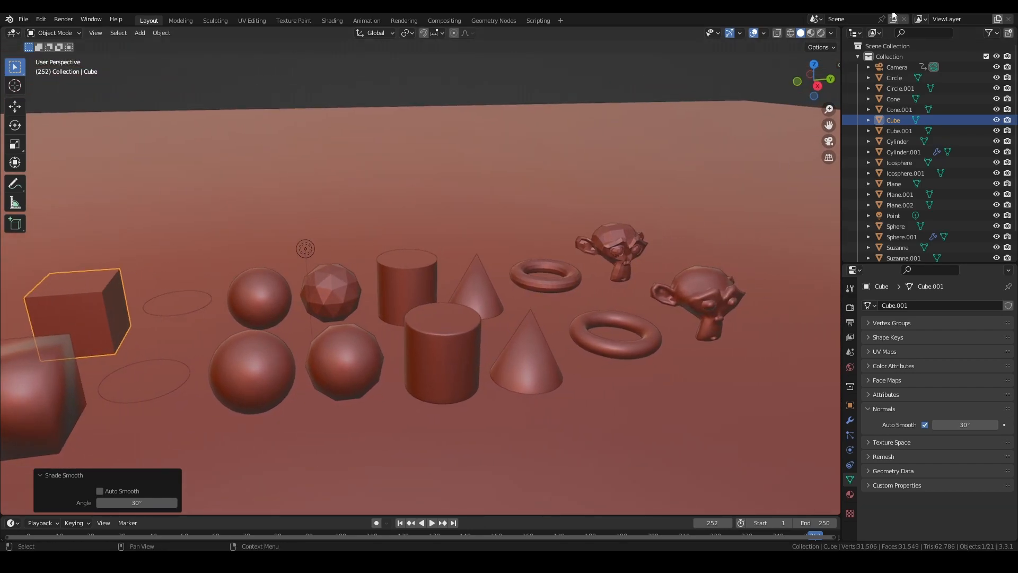
# Step: Preview the meshes in Rendered shading and return to Solid shading to compare them
pyautogui.click(832, 33)
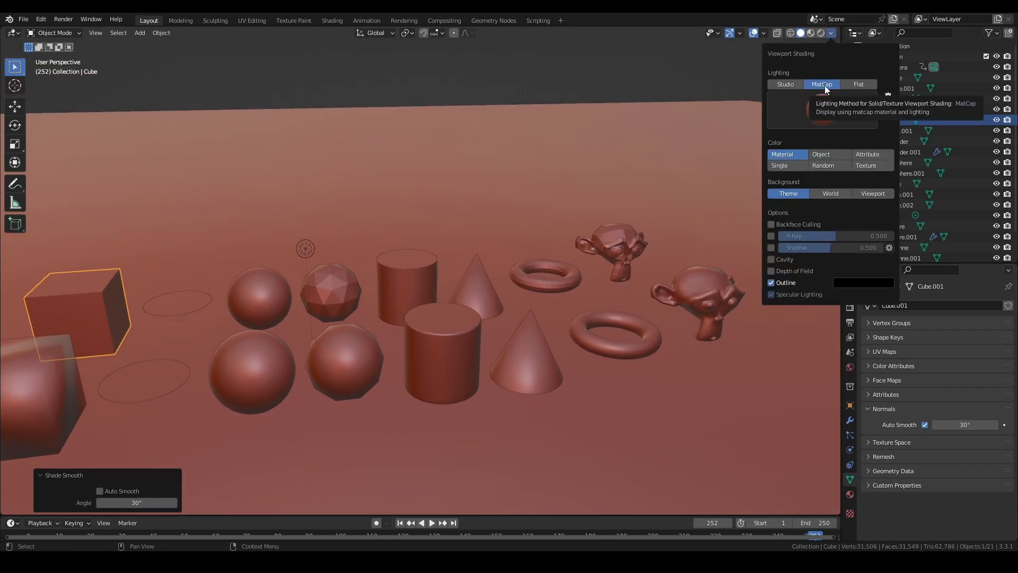
pyautogui.moveTo(602, 252); pyautogui.dragTo(531, 262, button='middle')
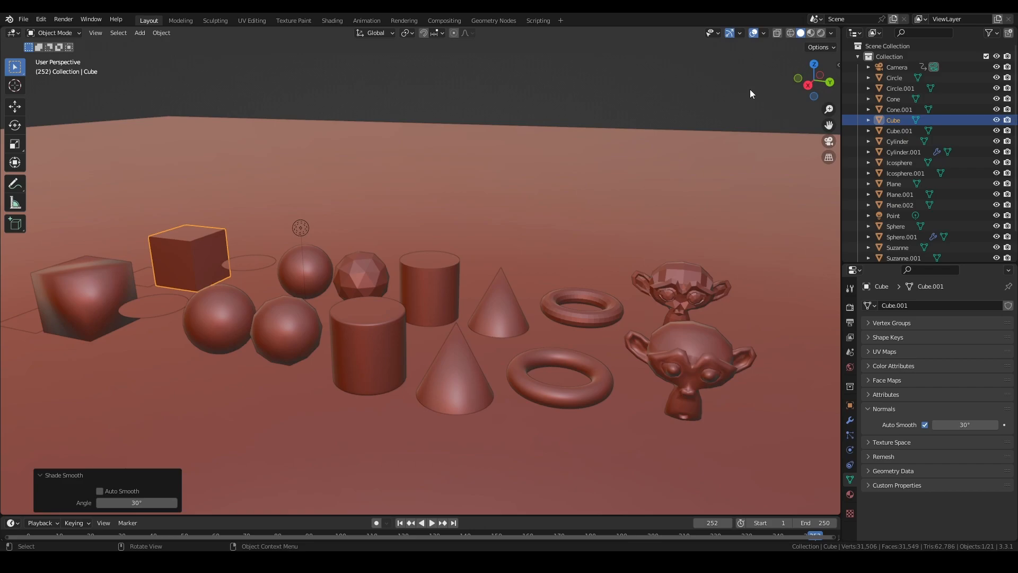
pyautogui.click(821, 33)
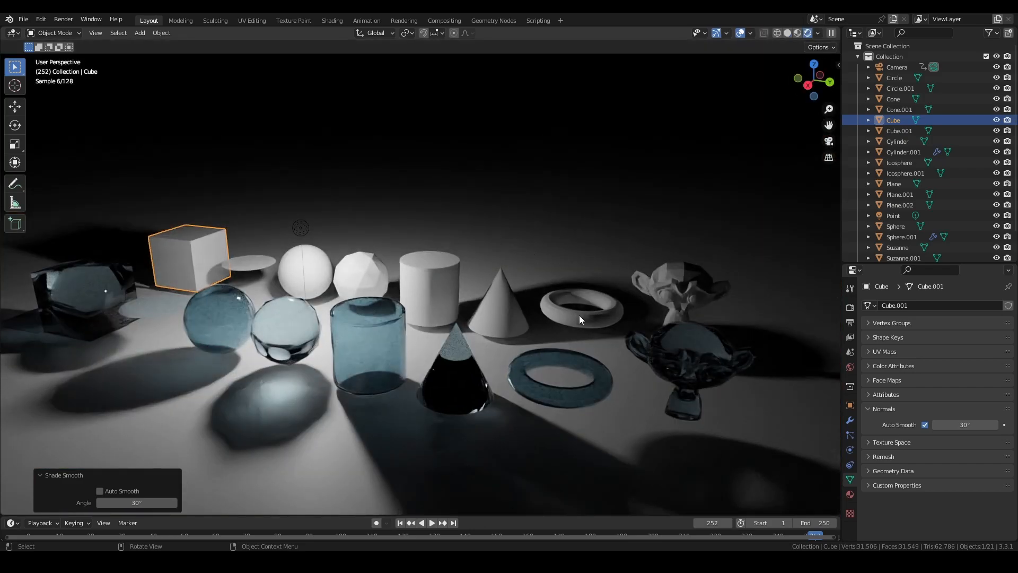
pyautogui.click(787, 33)
pyautogui.moveTo(449, 279)
pyautogui.mouseDown(button='middle')
pyautogui.moveTo(510, 280)
pyautogui.moveTo(501, 275)
pyautogui.moveTo(557, 297)
pyautogui.moveTo(514, 286)
pyautogui.moveTo(555, 374)
pyautogui.mouseUp(button='middle')
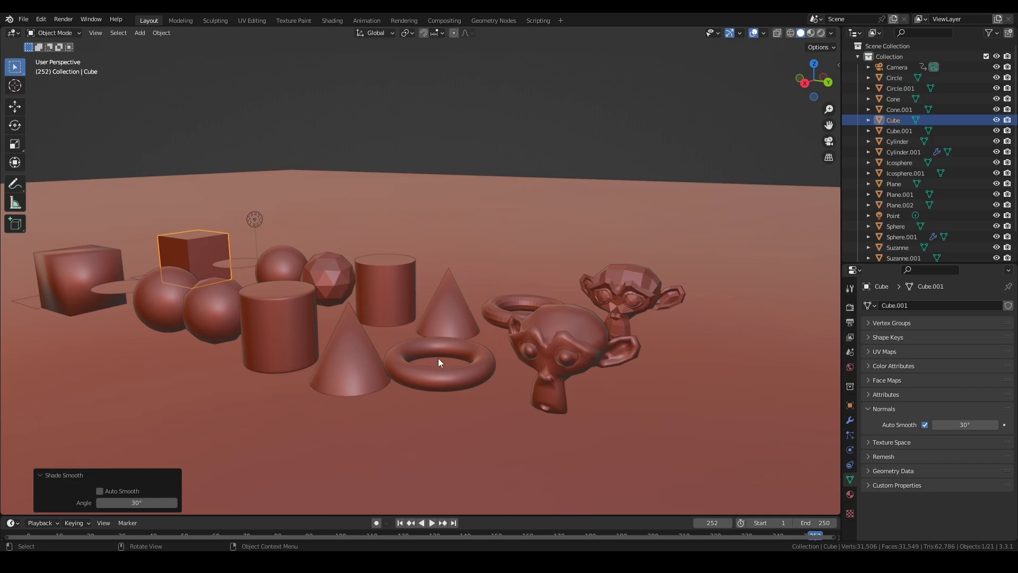
# Step: Hide the Point light in the viewport
pyautogui.click(971, 216)
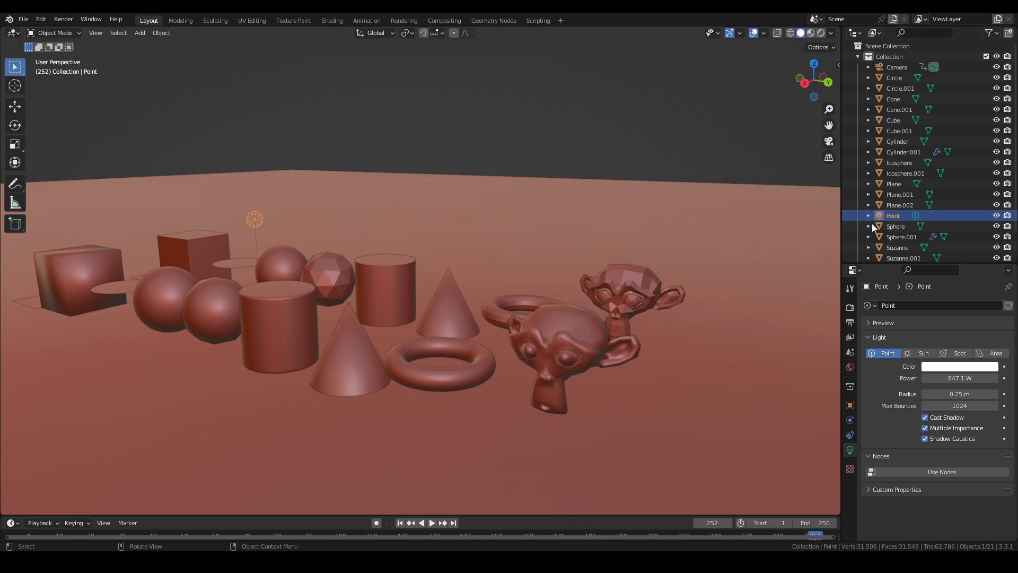
pyautogui.click(998, 215)
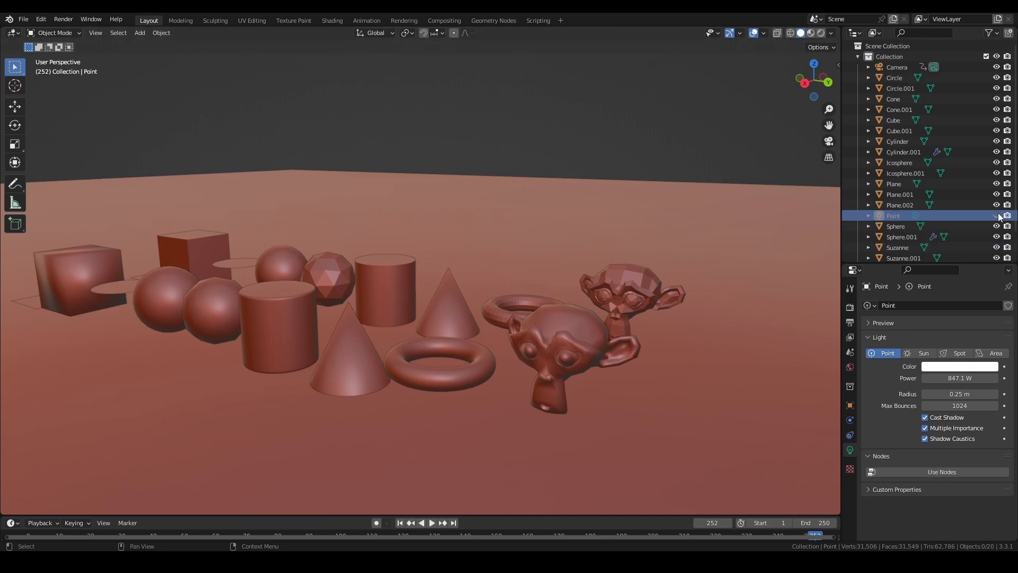
# Step: Enable the floor, X and Y axes, 3D cursor and origins in the viewport overlays
pyautogui.click(766, 33)
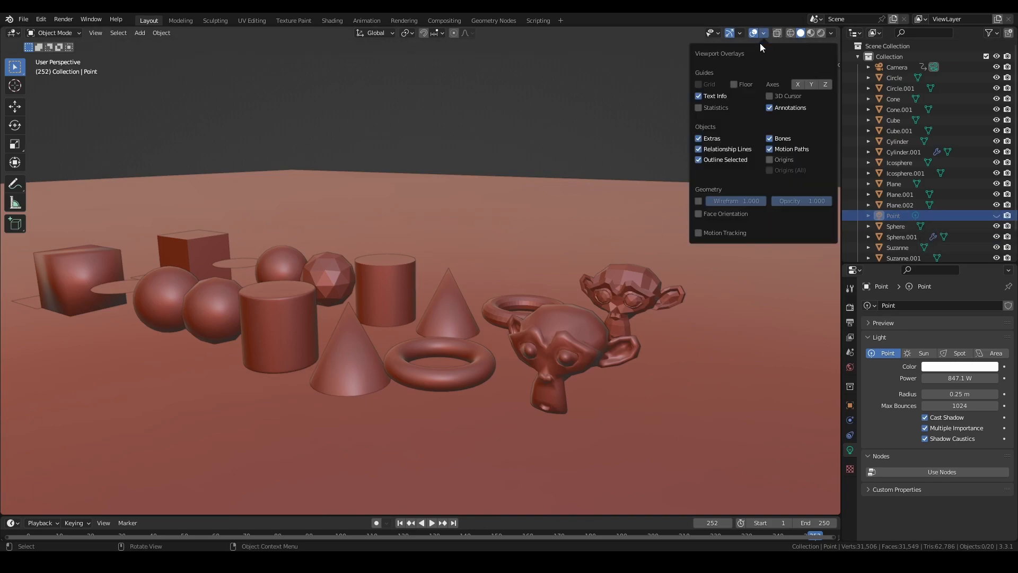
pyautogui.click(744, 86)
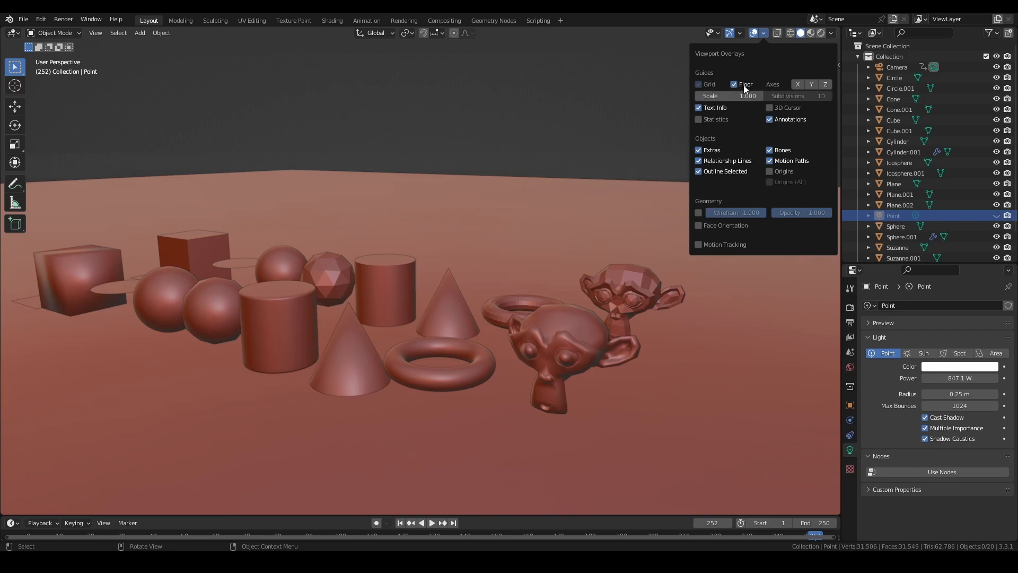
pyautogui.click(698, 84)
pyautogui.click(773, 109)
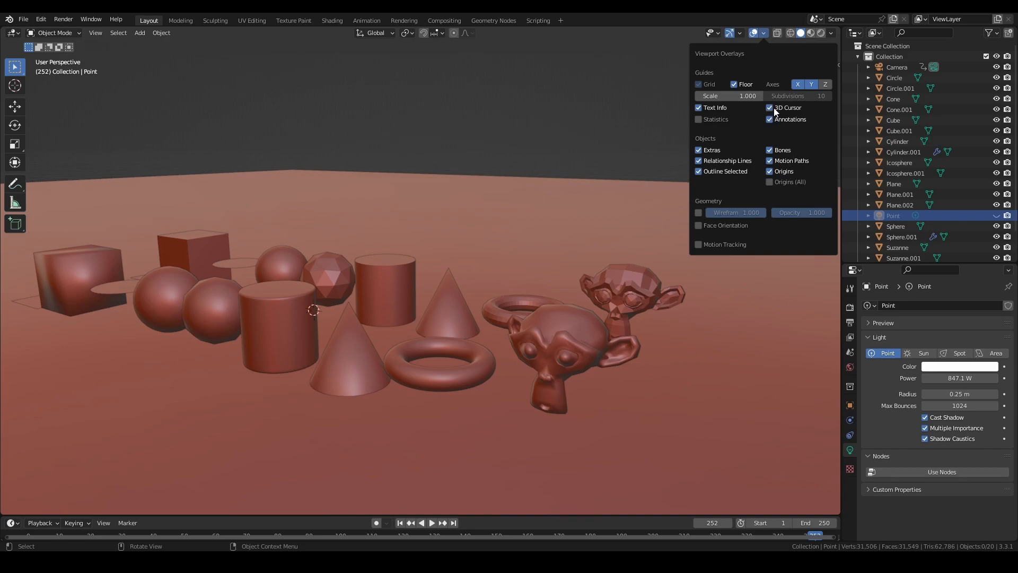
# Step: Turn off the 3D cursor, origins, extras and floor in the viewport overlays
pyautogui.click(769, 107)
pyautogui.click(775, 172)
pyautogui.click(707, 151)
pyautogui.click(742, 84)
pyautogui.click(704, 85)
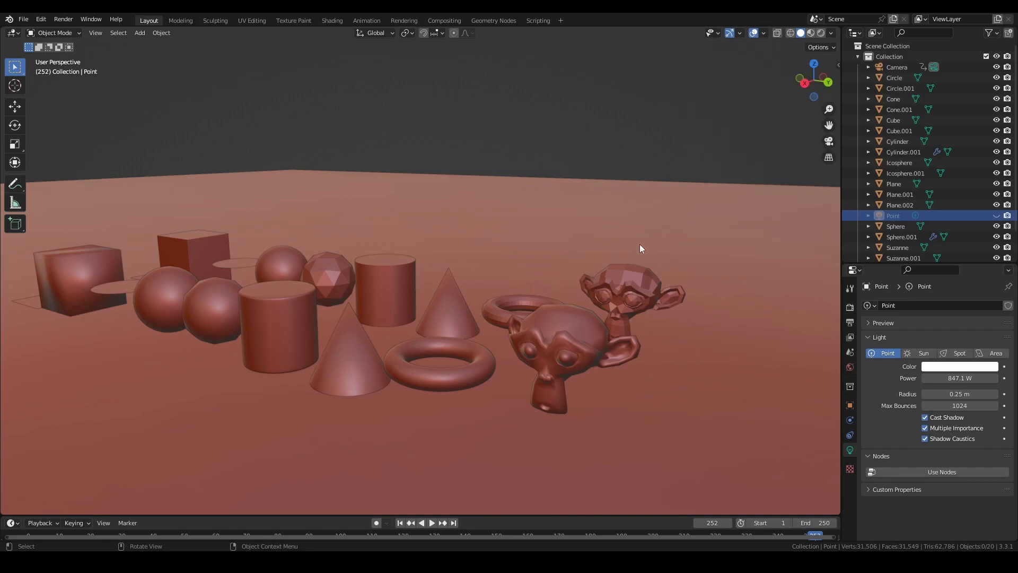
# Step: Add a new camera to the scene and switch to the camera view
pyautogui.scroll(-2, 614, 265)
pyautogui.hotkey('shift', 'a')
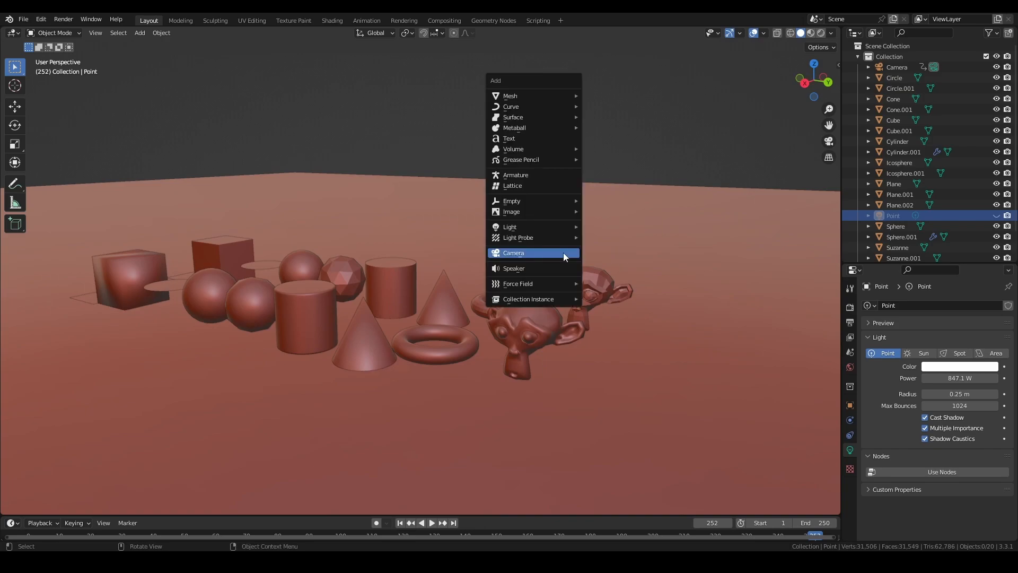
pyautogui.click(529, 253)
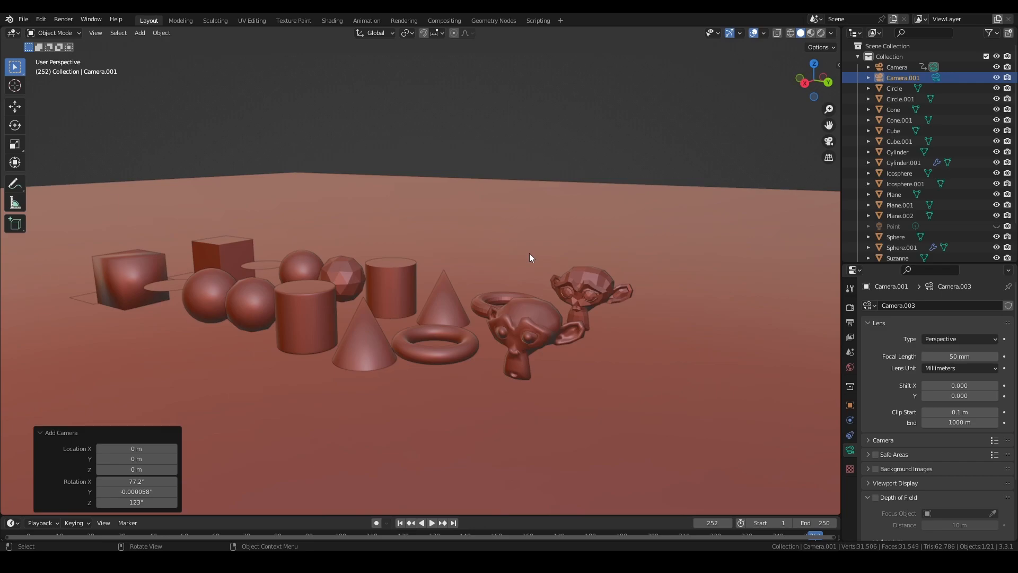
pyautogui.press('ctrl+KP_0')
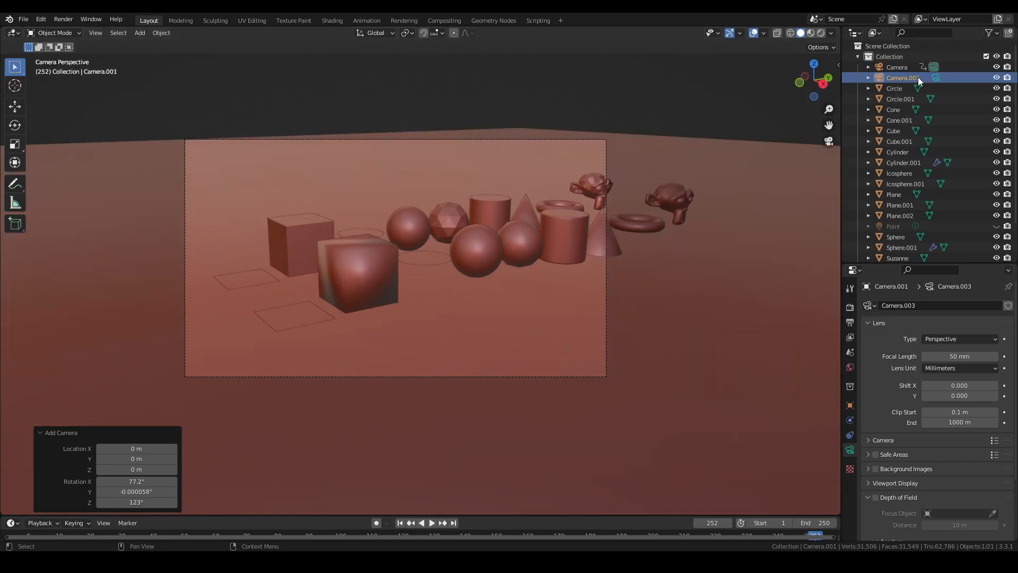
# Step: Show the view settings sidebar, delete the original Camera and look through Camera.001 as the active camera
pyautogui.click(840, 64)
pyautogui.click(908, 69)
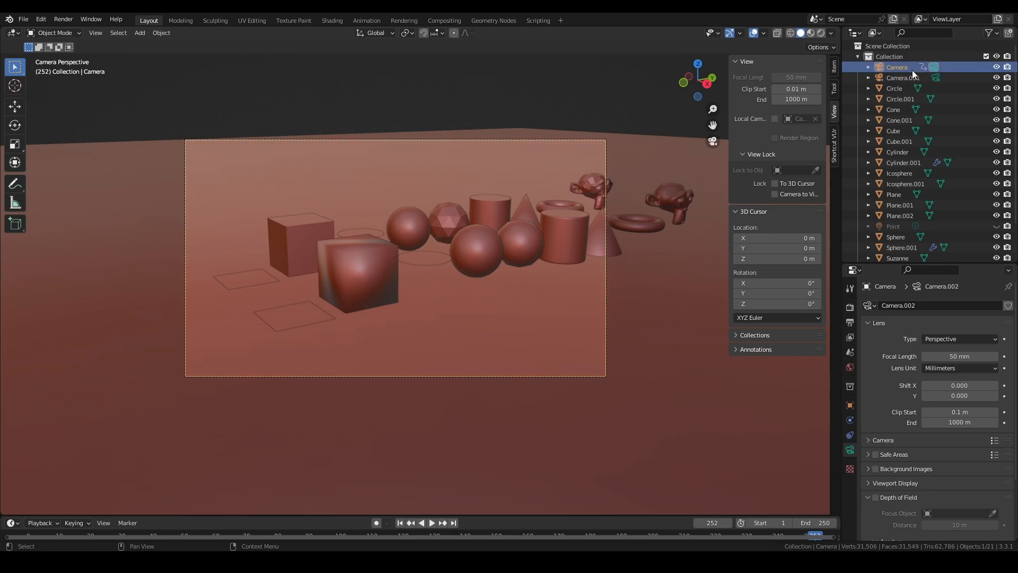
pyautogui.press('Delete')
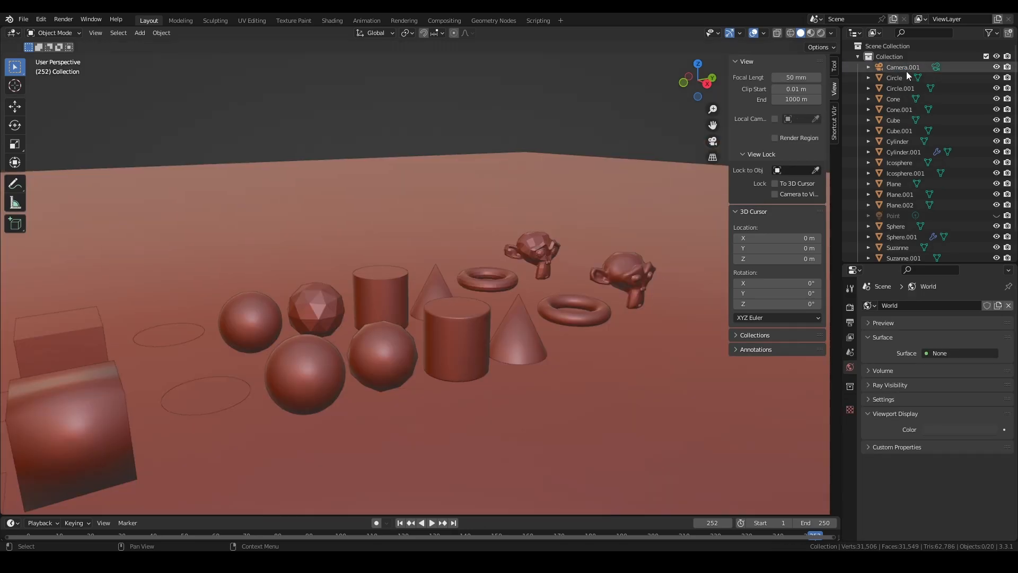
pyautogui.click(906, 68)
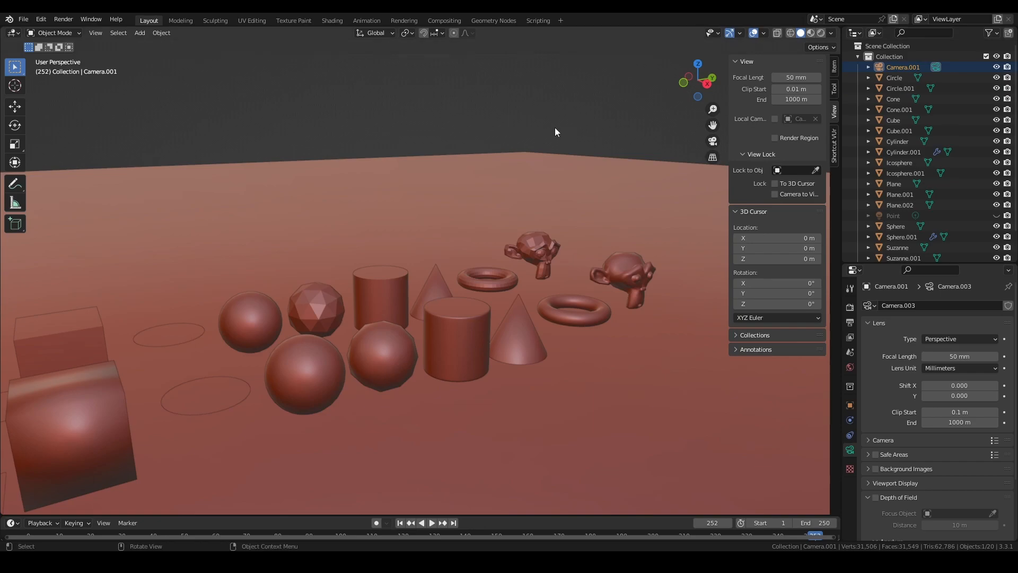
pyautogui.press('KP_0')
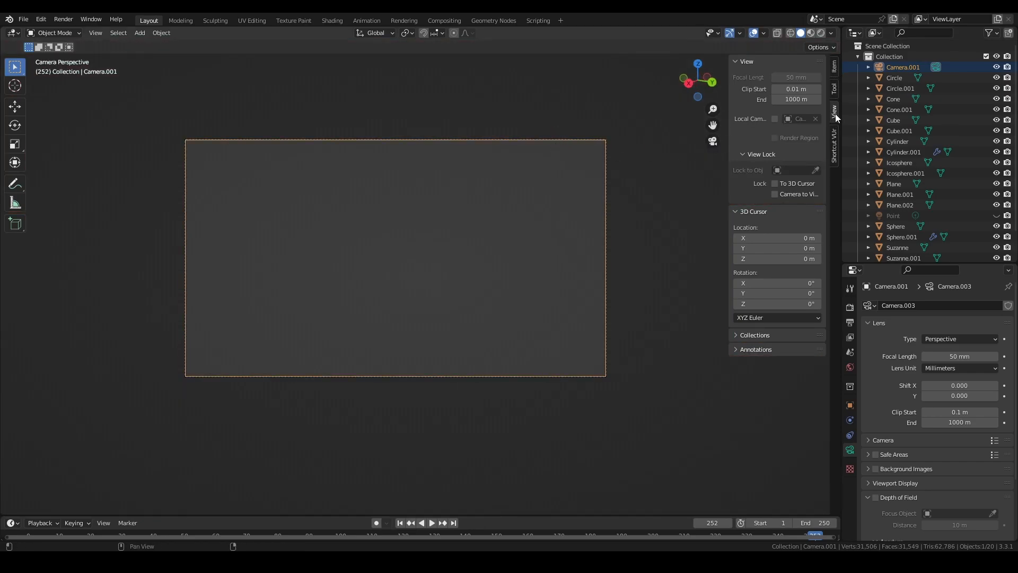
# Step: Lock the camera to the view and frame the monkey heads, tori and cones inside the camera border
pyautogui.click(798, 195)
pyautogui.scroll(-5, 590, 202)
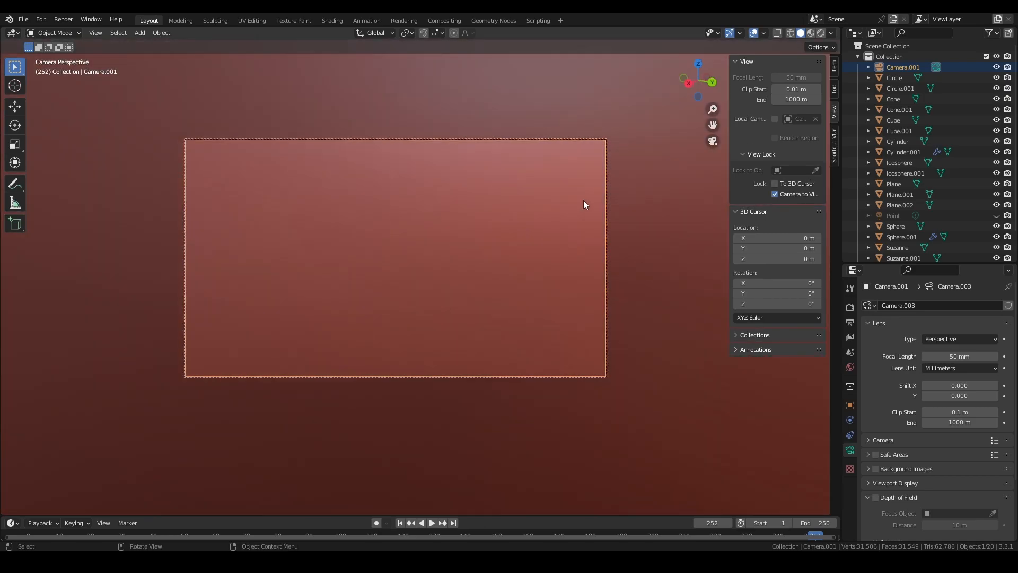
pyautogui.scroll(6, 582, 200)
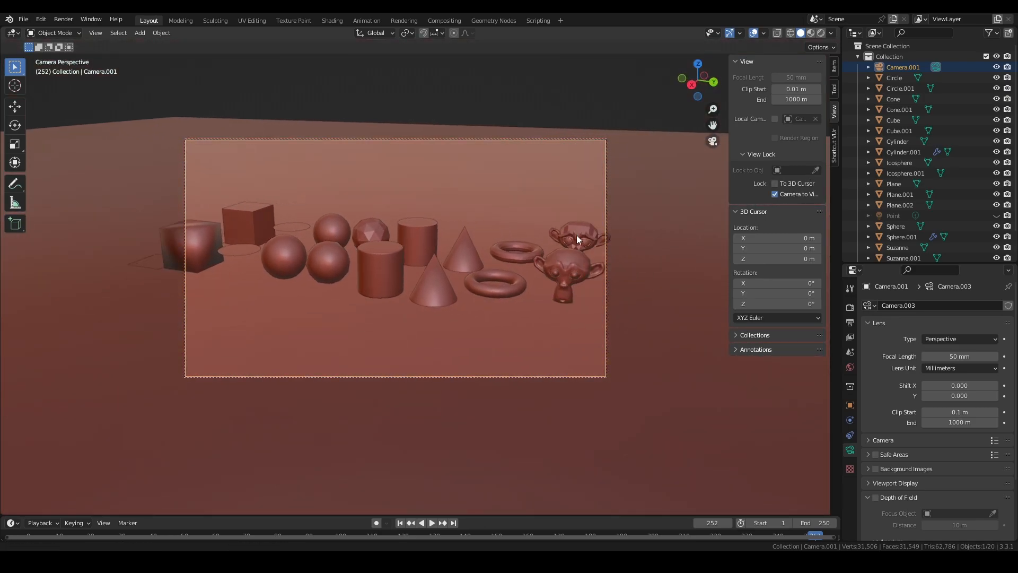
pyautogui.scroll(-3, 589, 235)
pyautogui.scroll(1, 523, 234)
pyautogui.moveTo(521, 234); pyautogui.dragTo(486, 258, button='middle')
pyautogui.scroll(-1, 530, 249)
pyautogui.scroll(1, 489, 256)
# Step: Enlarge the timeline editor to expose its full frame range
pyautogui.moveTo(526, 515); pyautogui.dragTo(534, 428)
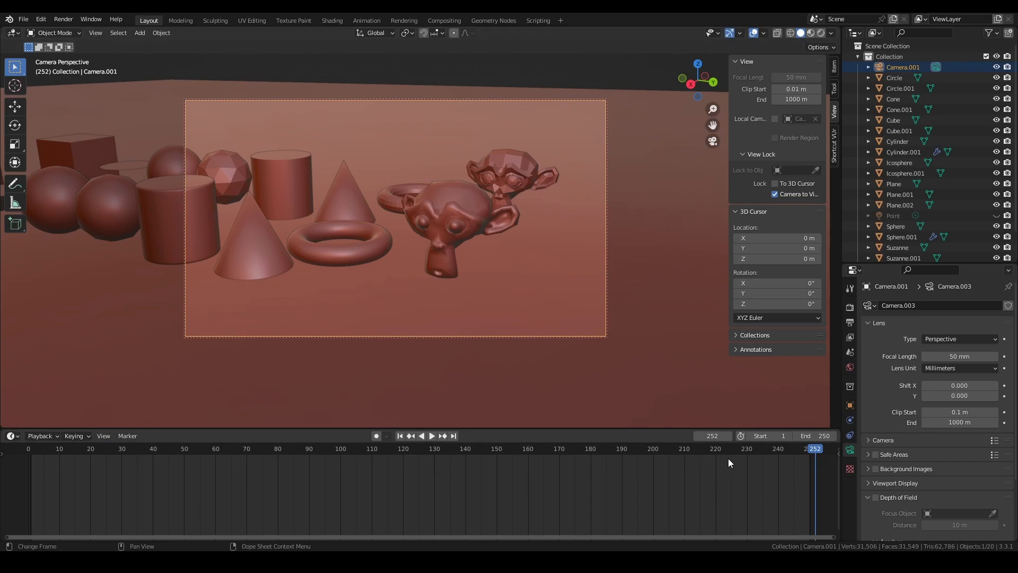
# Step: Set the current frame to 1 and keyframe Camera.001's location and rotation on all axes
pyautogui.click(713, 436)
pyautogui.write('1')
pyautogui.press('Return')
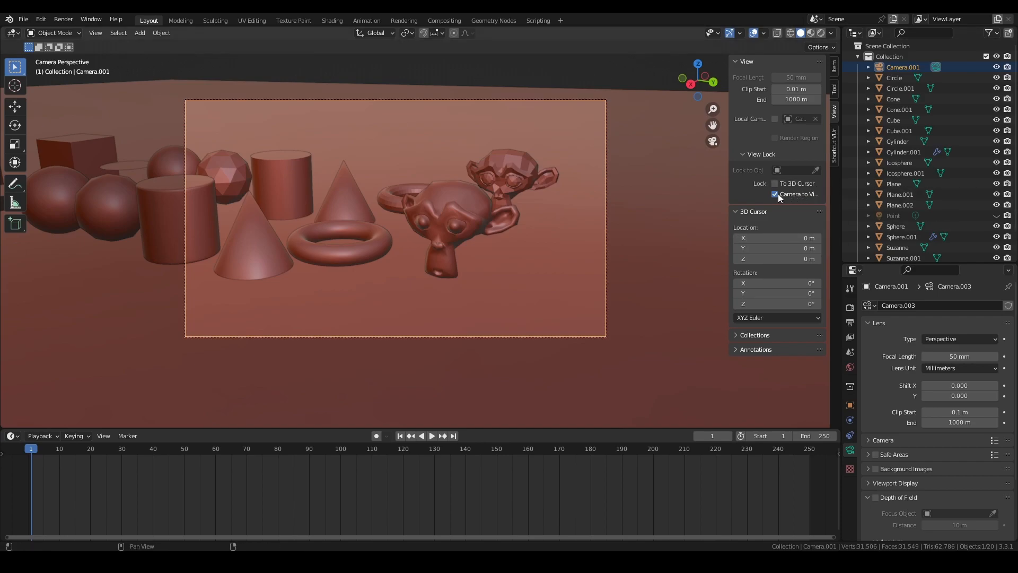
pyautogui.click(849, 406)
pyautogui.moveTo(1004, 338); pyautogui.dragTo(1004, 394)
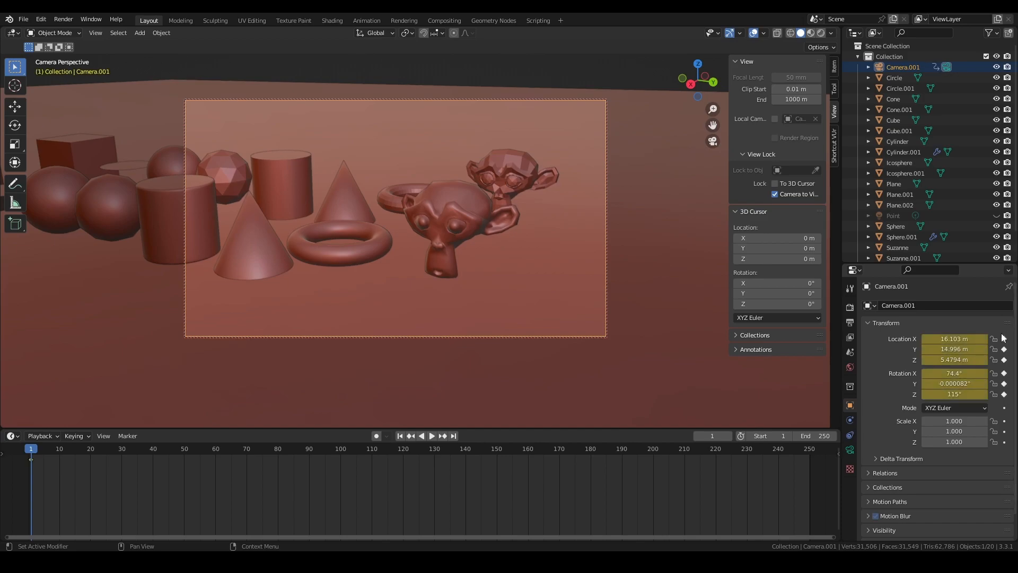
# Step: At frame 250, move the camera to frame the cubes and spheres, and keyframe its location and rotation on all axes
pyautogui.moveTo(32, 449); pyautogui.dragTo(810, 457)
pyautogui.moveTo(340, 208); pyautogui.dragTo(511, 208, button='middle')
pyautogui.click(1004, 338)
pyautogui.click(1004, 349)
pyautogui.click(1005, 360)
pyautogui.click(1004, 373)
pyautogui.click(1004, 383)
pyautogui.click(1004, 394)
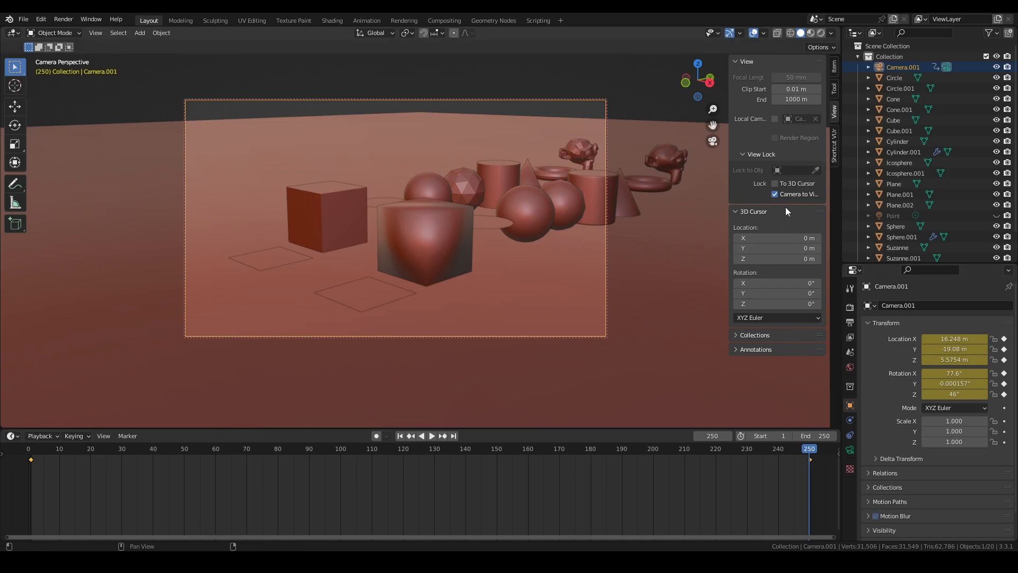
# Step: Unlock the camera from the view and play the camera animation from the first frame
pyautogui.click(774, 194)
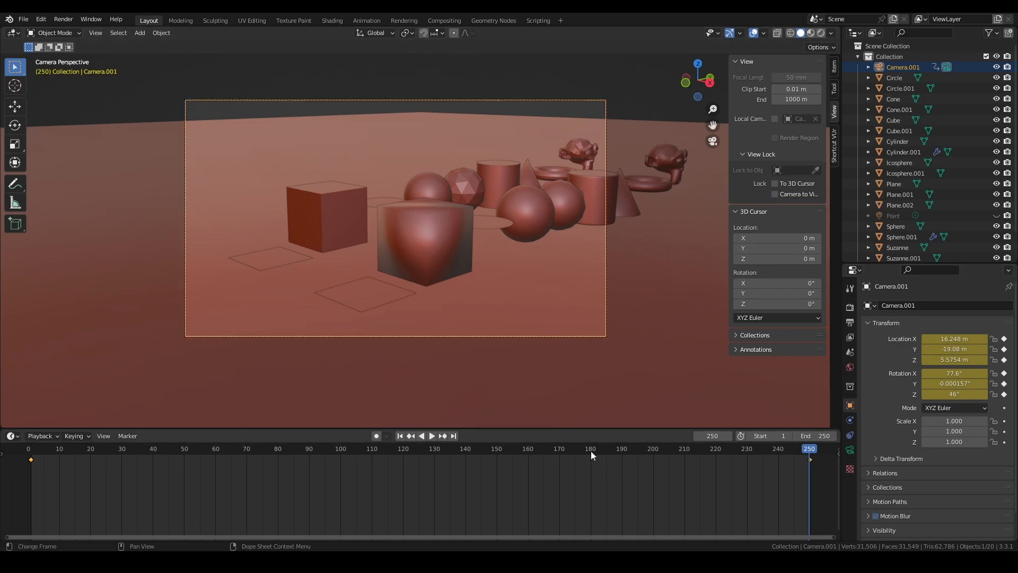
pyautogui.click(400, 436)
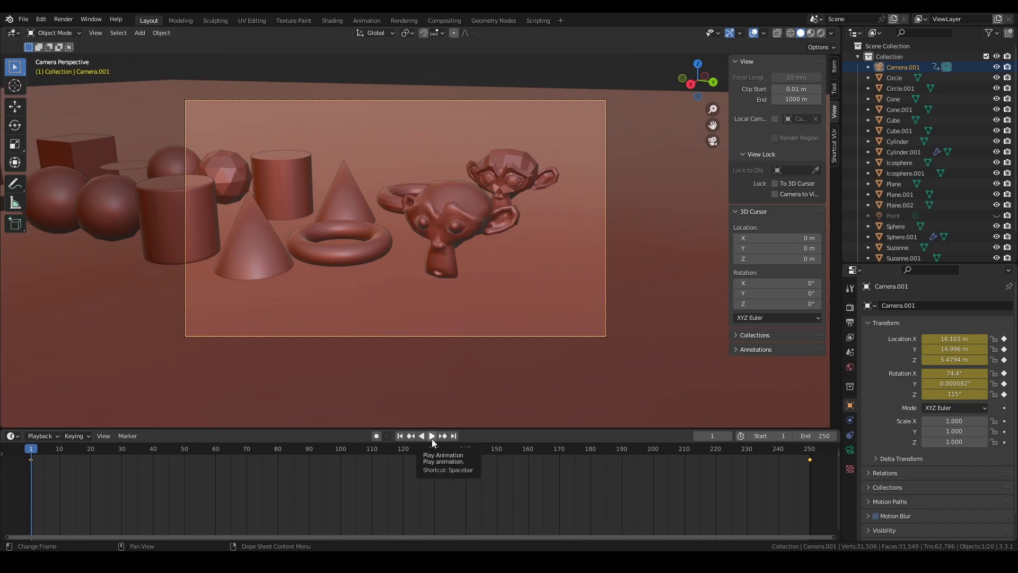
pyautogui.click(432, 438)
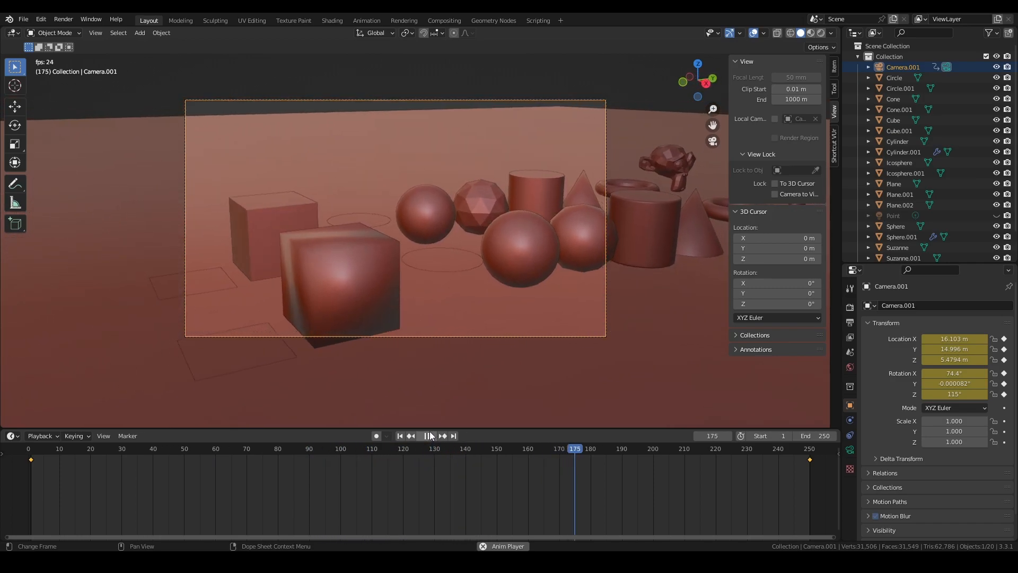
pyautogui.moveTo(789, 453); pyautogui.dragTo(27, 447)
pyautogui.click(99, 34)
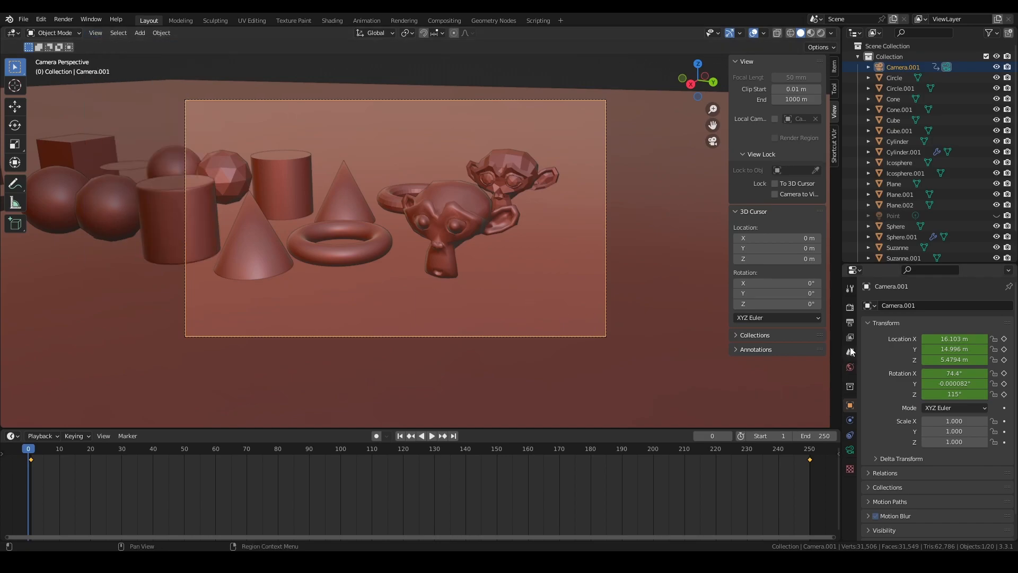
# Step: Create a folder named "test animation" inside the Viewport Animation folder and set it as the render output path
pyautogui.click(850, 308)
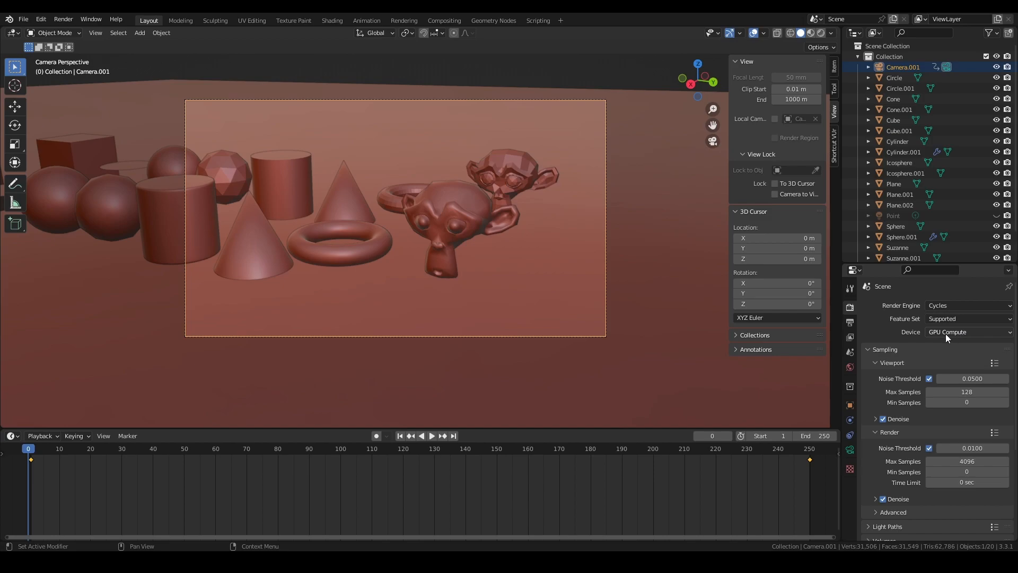
pyautogui.click(850, 323)
pyautogui.scroll(-5, 890, 393)
pyautogui.scroll(-4, 890, 377)
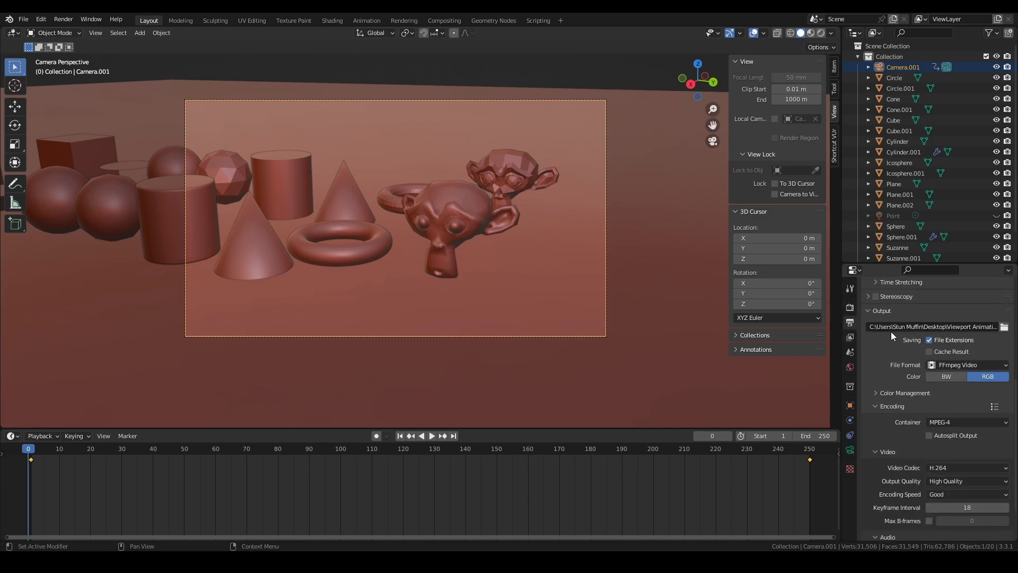
pyautogui.click(1005, 327)
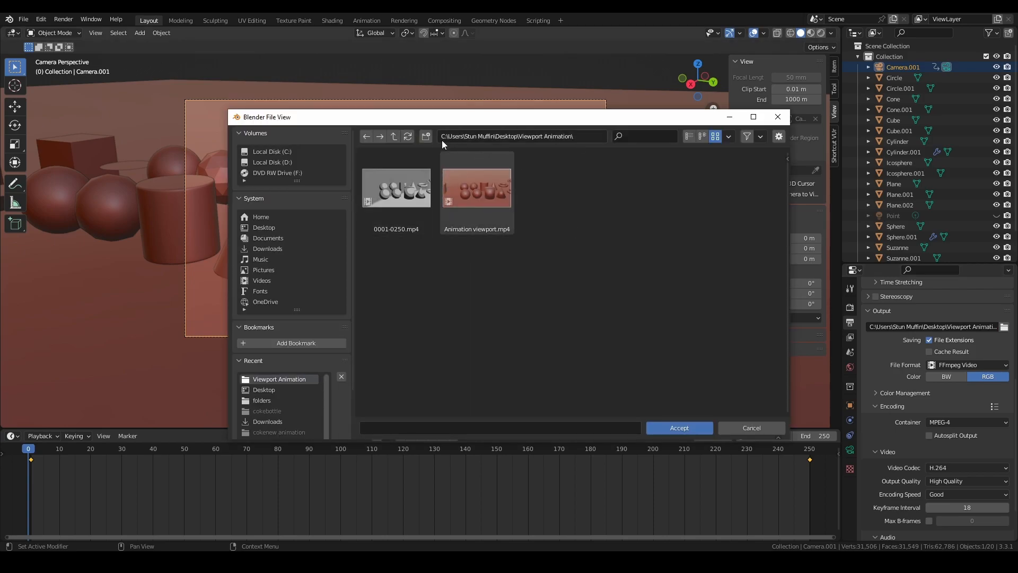
pyautogui.click(425, 137)
pyautogui.write('test animation')
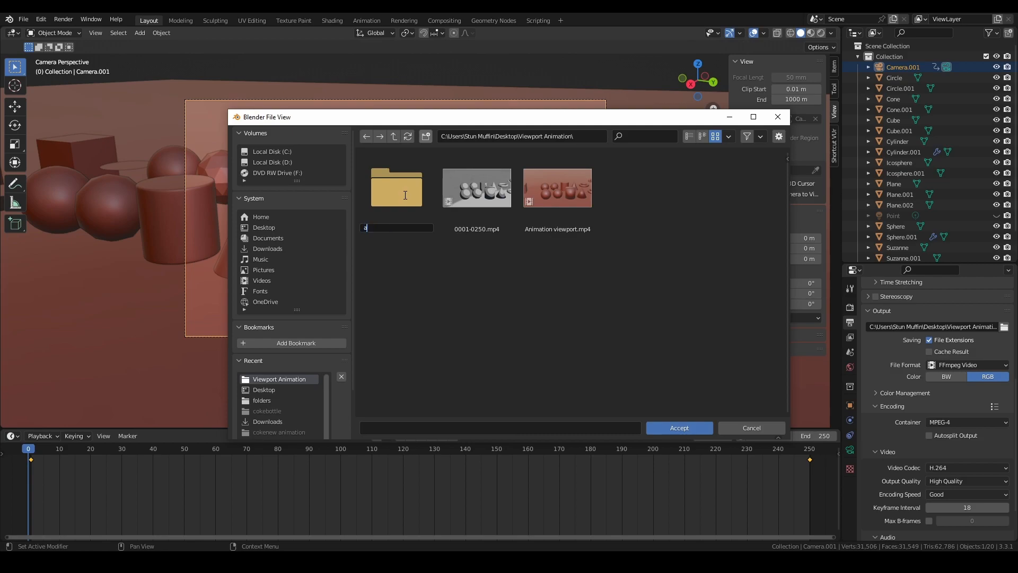
pyautogui.press('Return')
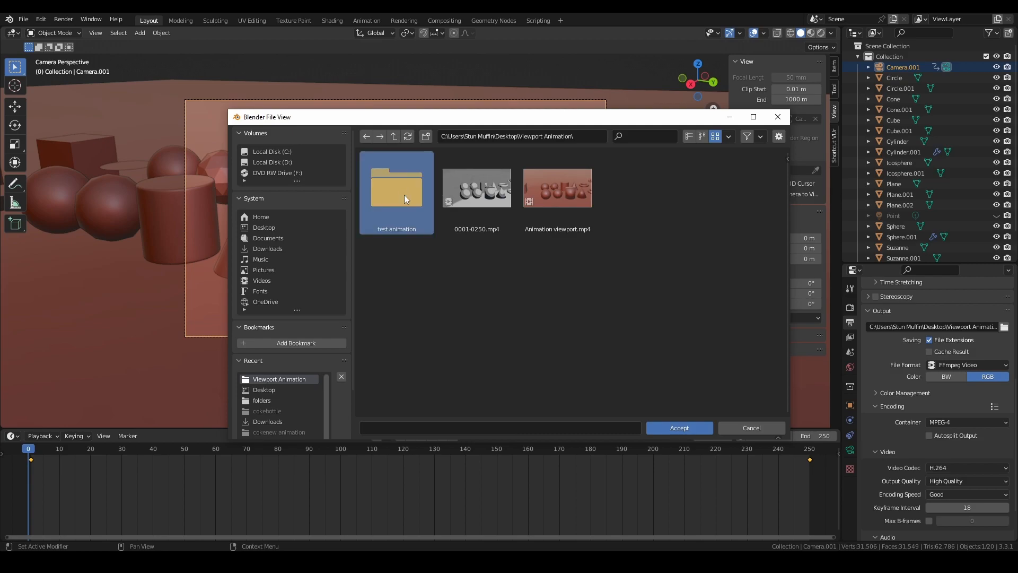
pyautogui.doubleClick(404, 195)
pyautogui.click(701, 427)
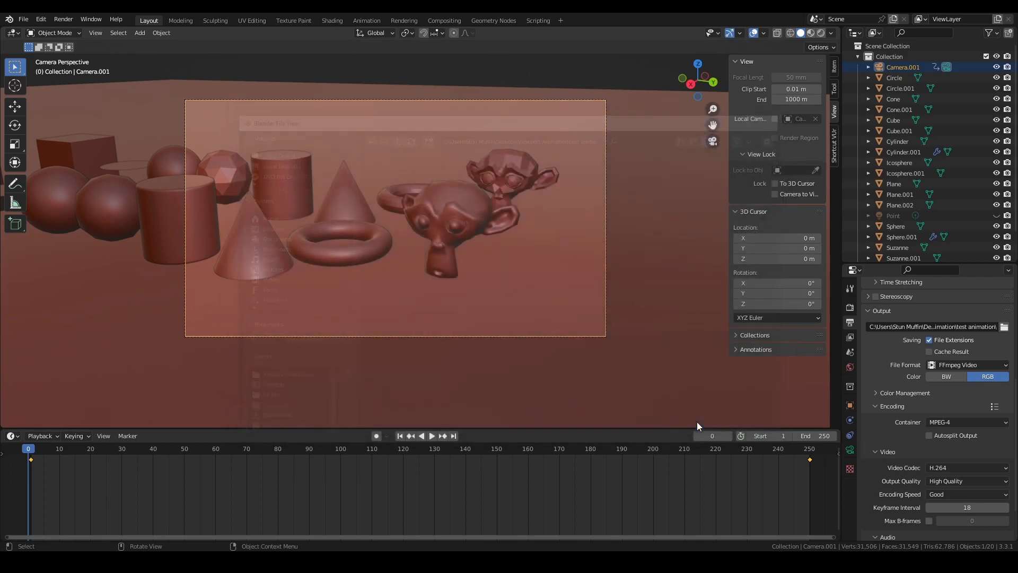
# Step: Set the output file format to FFmpeg Video
pyautogui.click(973, 366)
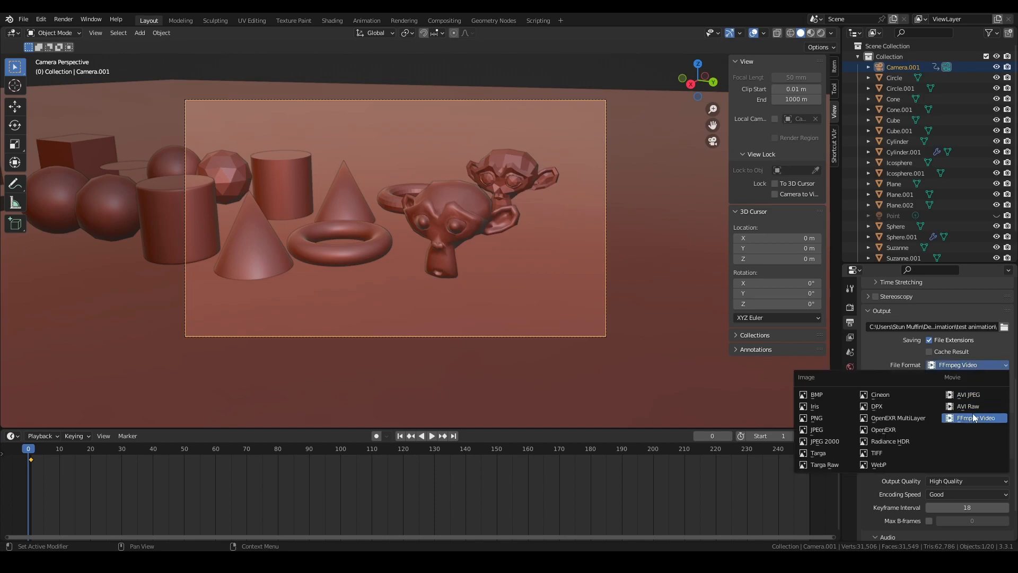
pyautogui.click(821, 417)
pyautogui.click(990, 429)
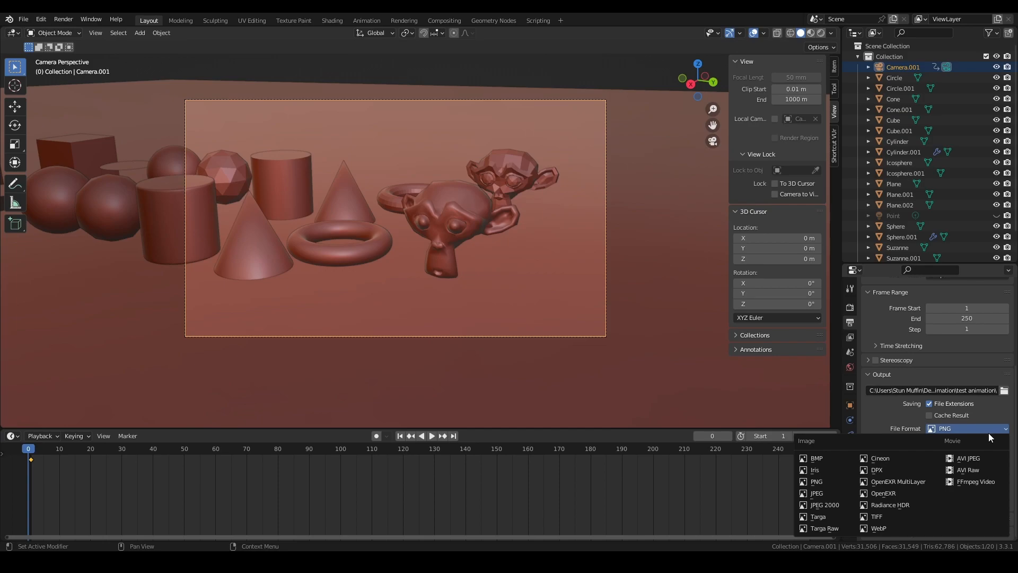
pyautogui.click(980, 481)
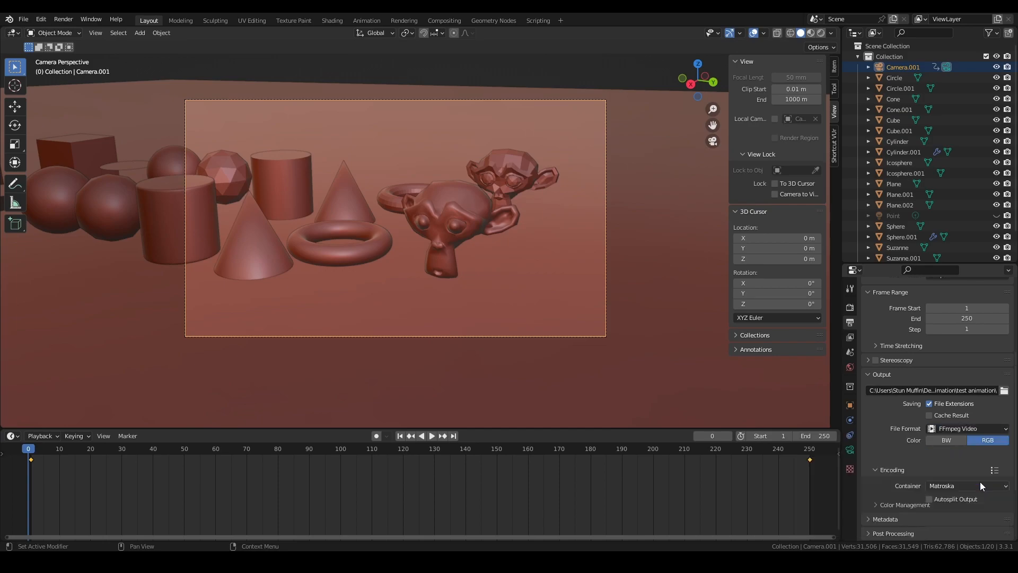
# Step: Set the encoding container to MPEG-4 and the output quality to High Quality, keeping the H.264 video codec
pyautogui.click(897, 471)
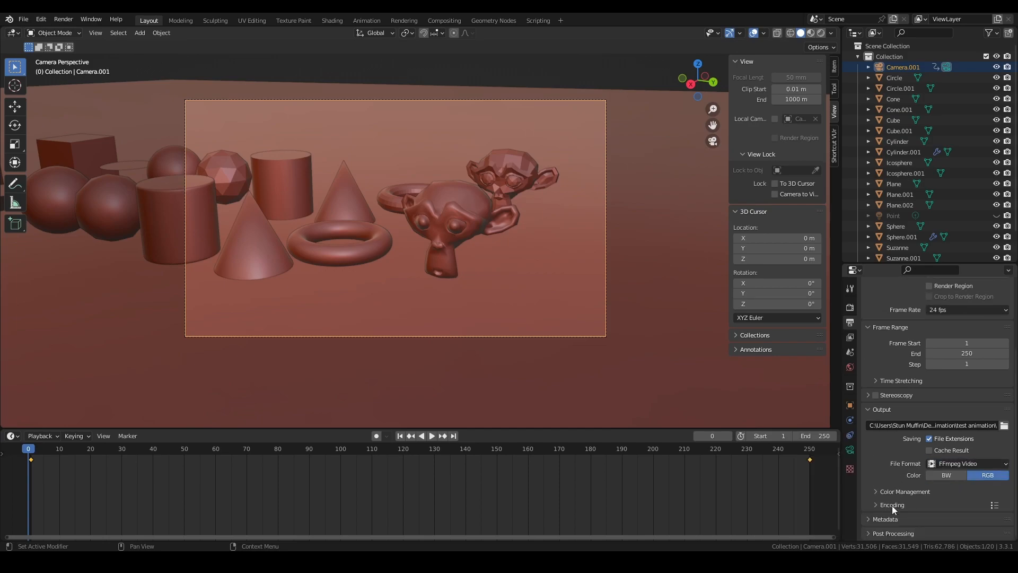
pyautogui.click(892, 504)
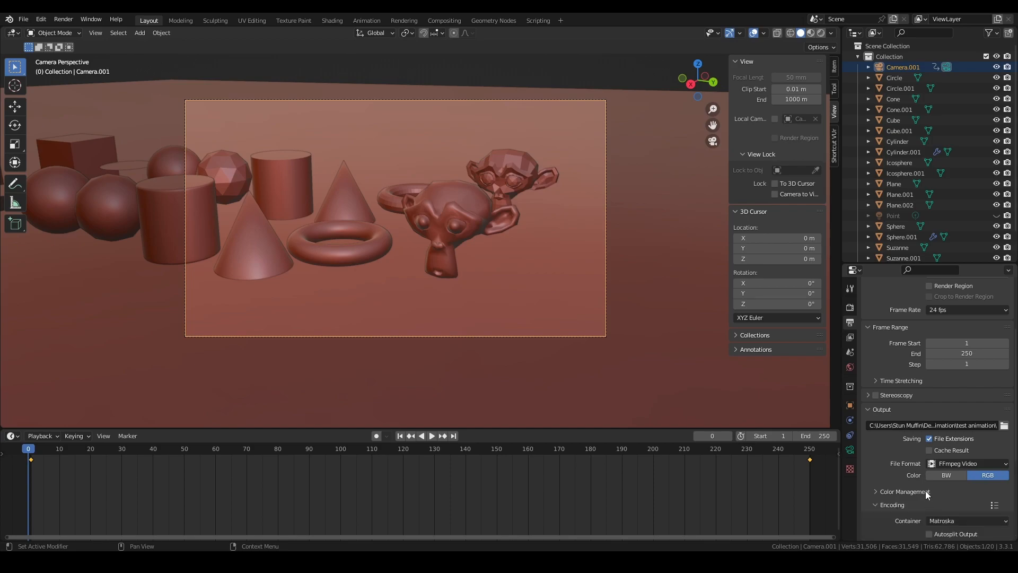
pyautogui.scroll(-3, 933, 477)
pyautogui.click(948, 456)
pyautogui.click(956, 422)
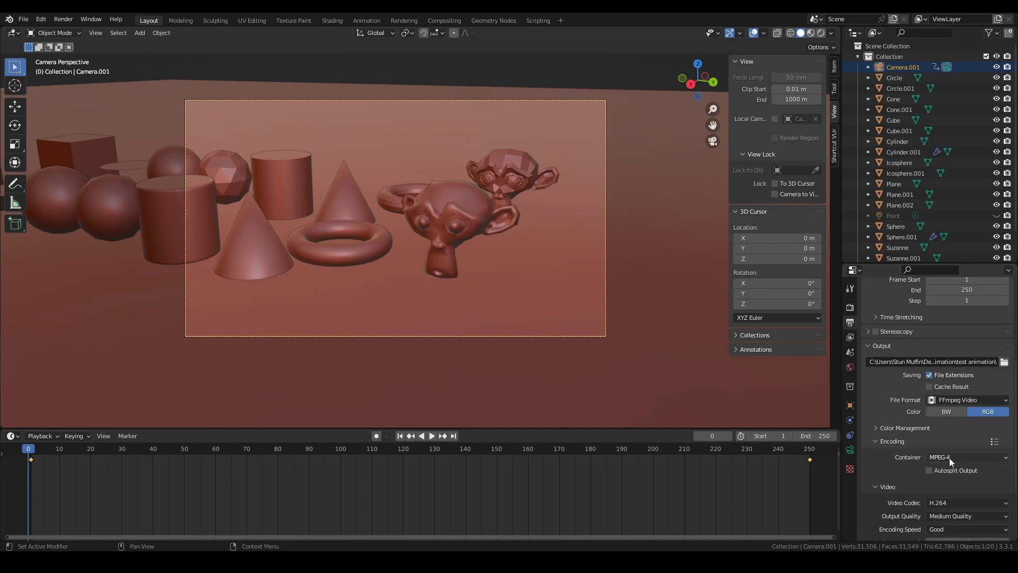
pyautogui.scroll(-3, 933, 451)
pyautogui.click(948, 440)
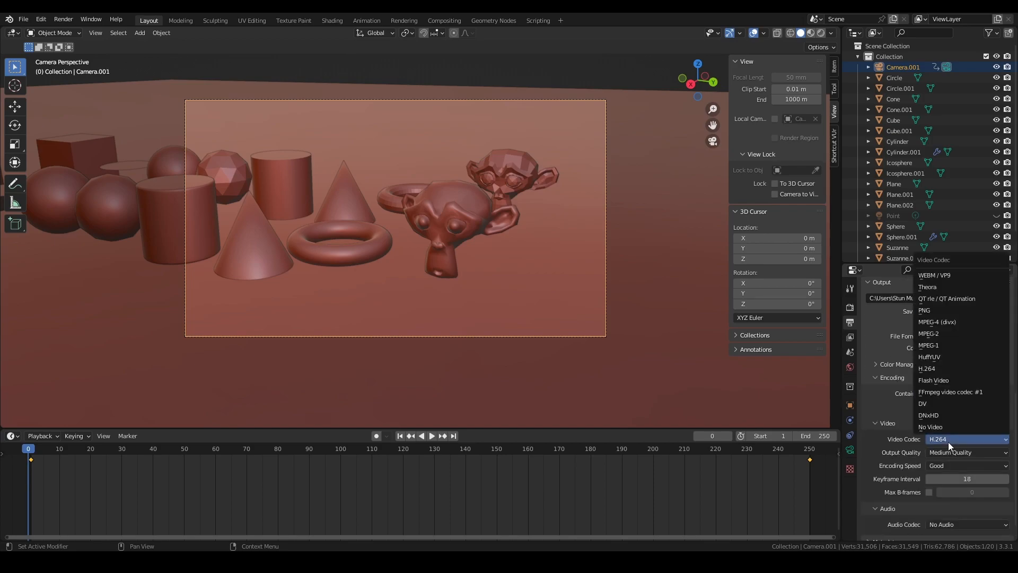
pyautogui.click(948, 441)
pyautogui.click(948, 451)
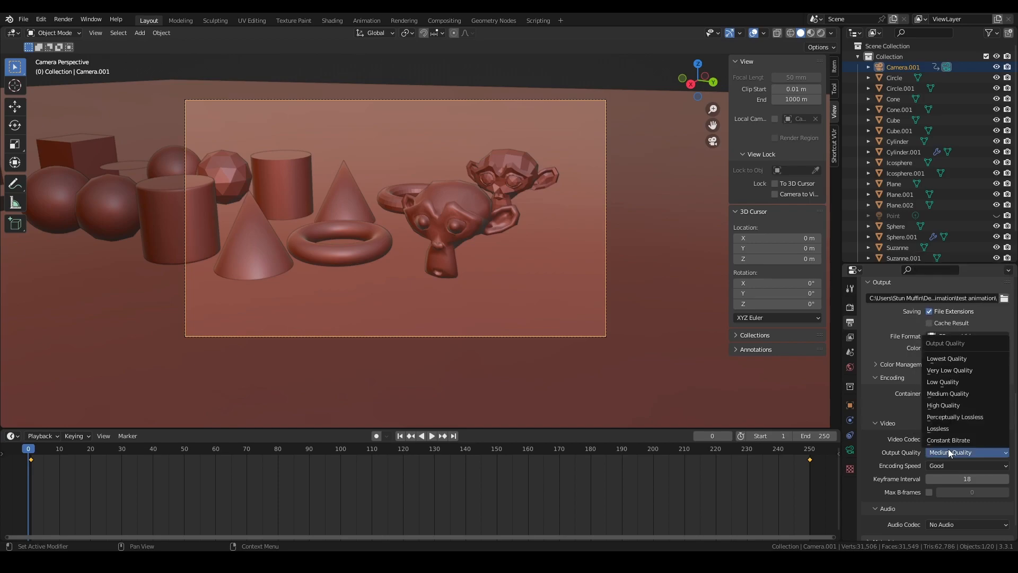
pyautogui.click(952, 406)
# Step: Go to frame 1, run a viewport render of the animation and close the render window
pyautogui.scroll(5, 928, 421)
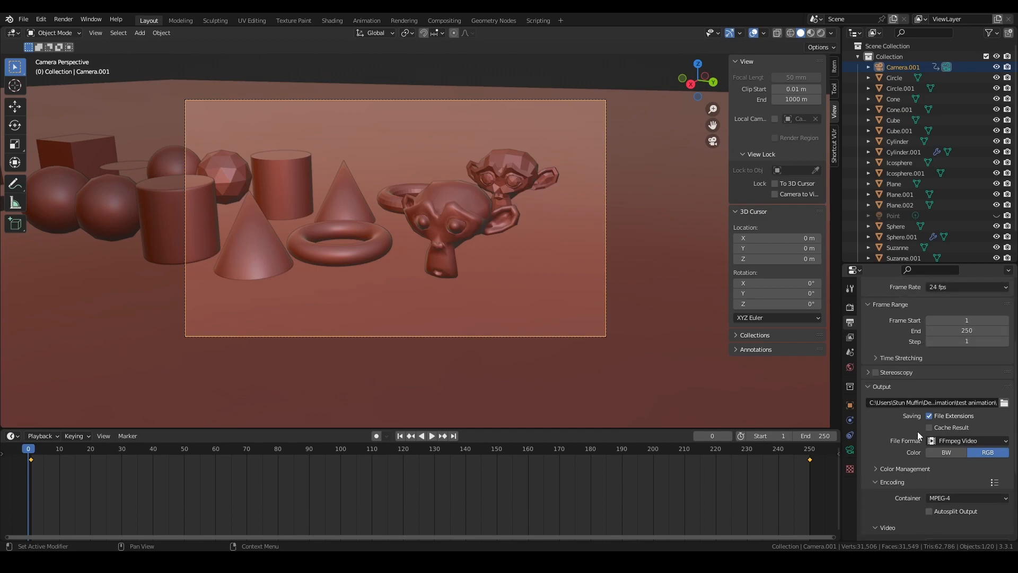
pyautogui.scroll(3, 917, 435)
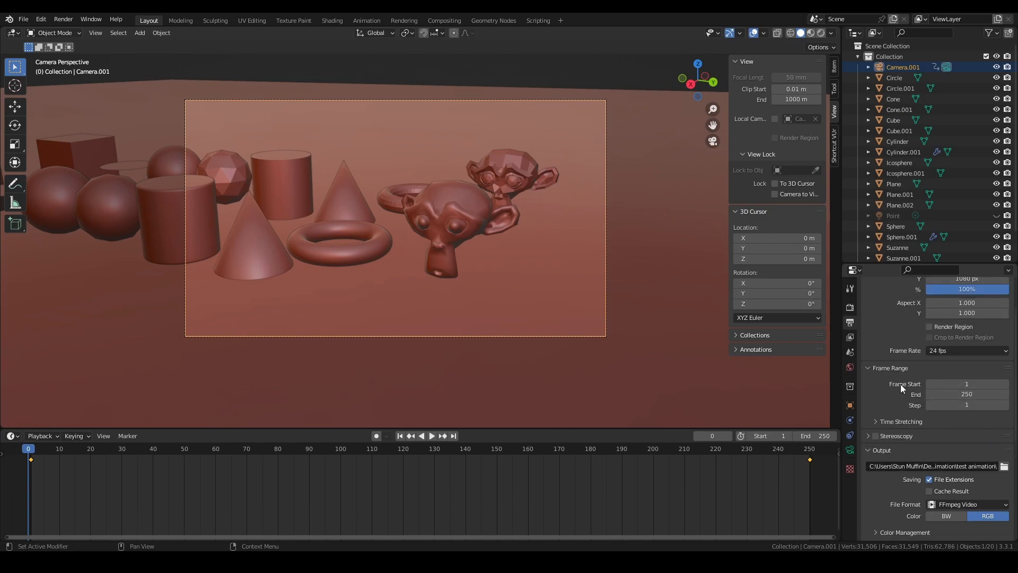
pyautogui.click(30, 453)
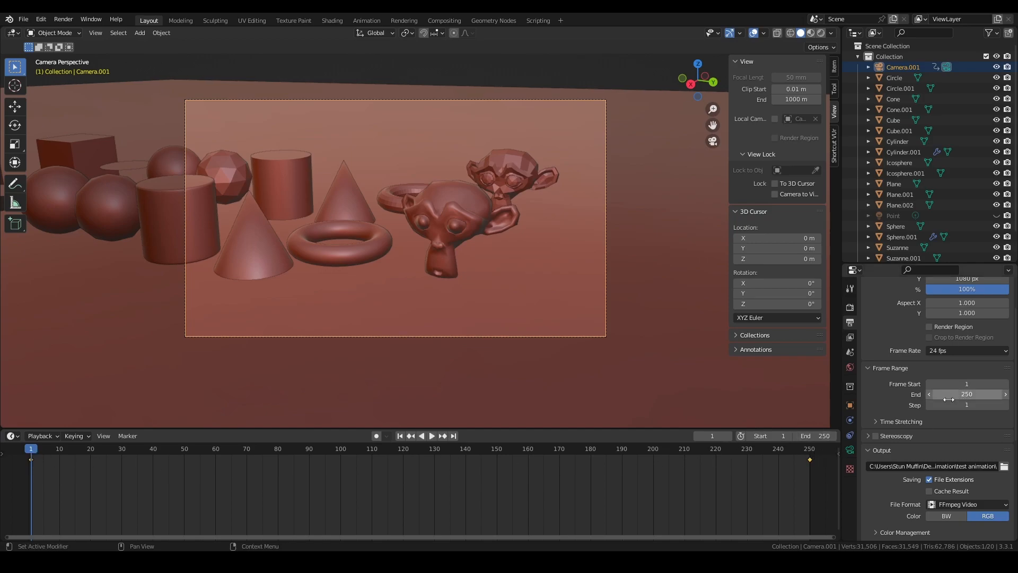
pyautogui.click(96, 32)
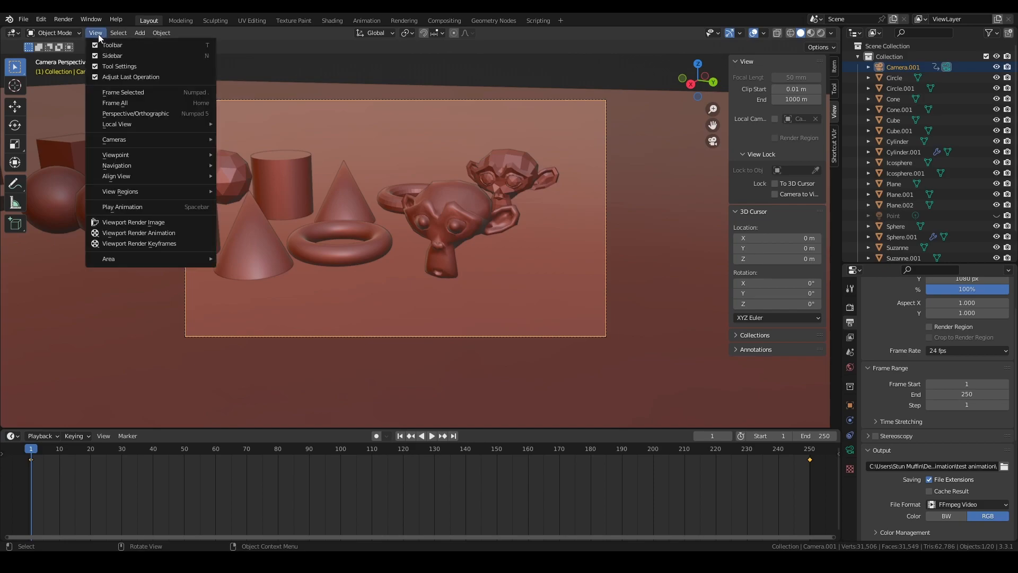
pyautogui.click(153, 234)
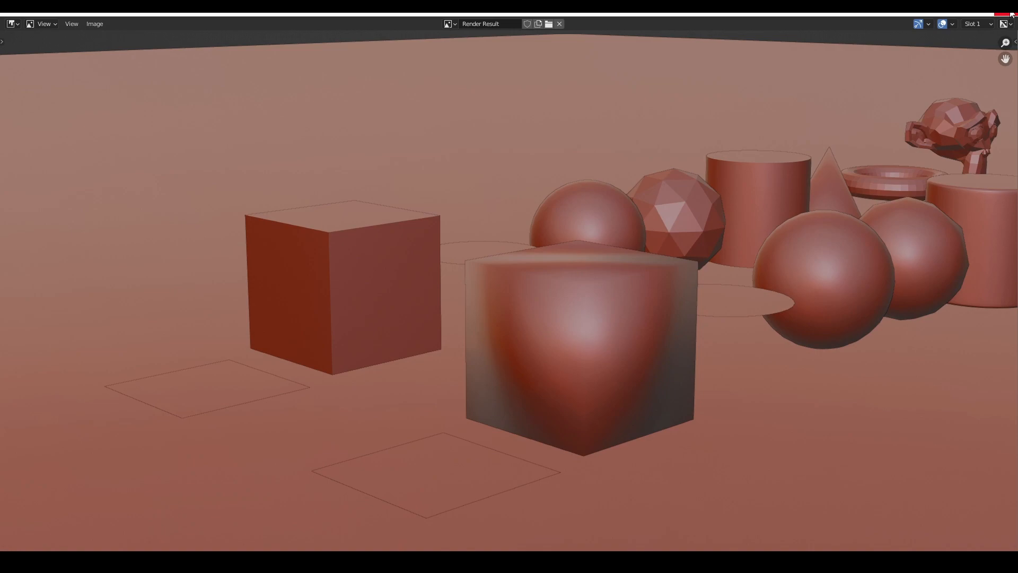
pyautogui.click(1011, 15)
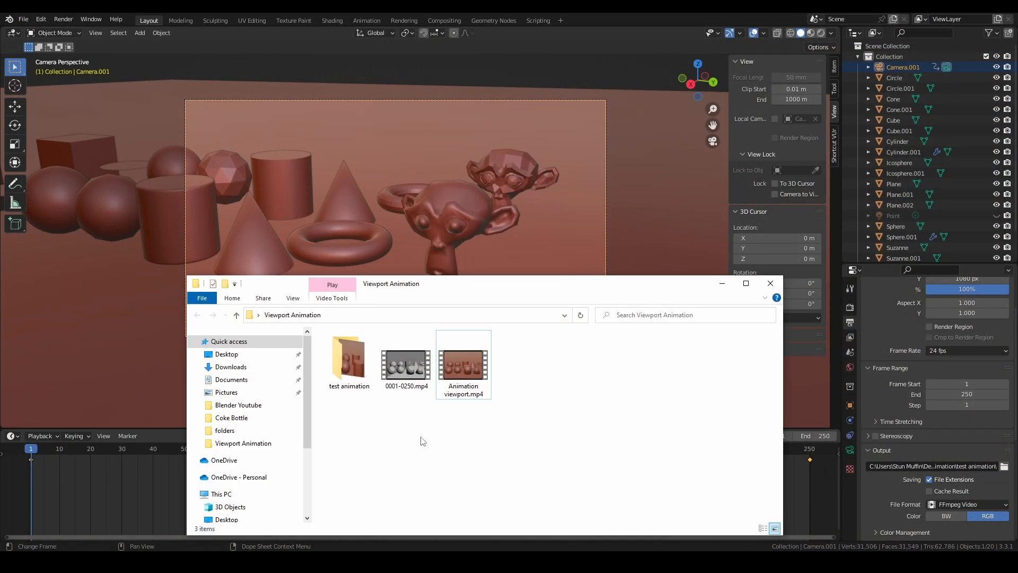
# Step: In File Explorer, open the test animation folder, play 0001-0250.mp4, and return to Blender
pyautogui.doubleClick(363, 365)
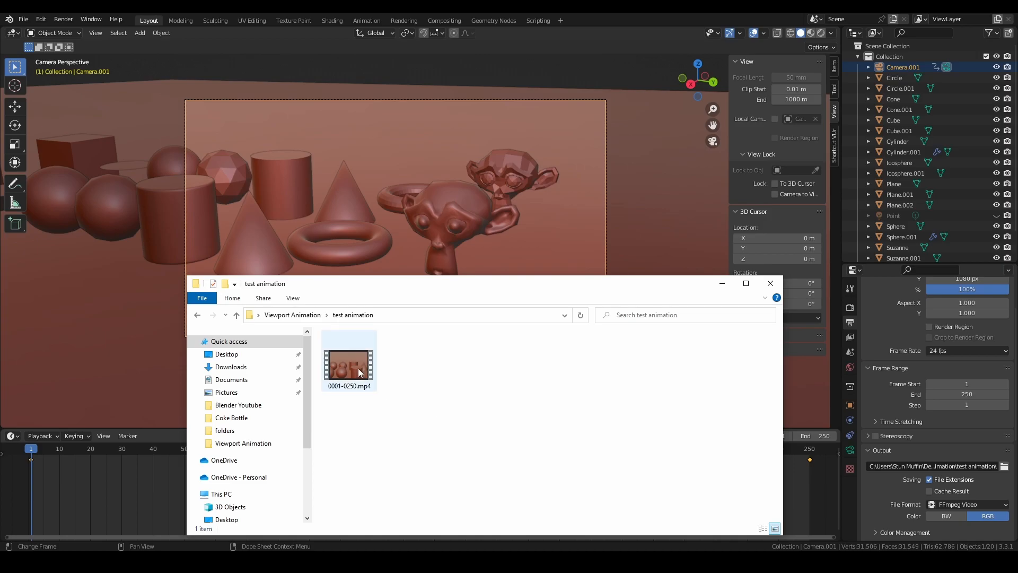
pyautogui.doubleClick(350, 366)
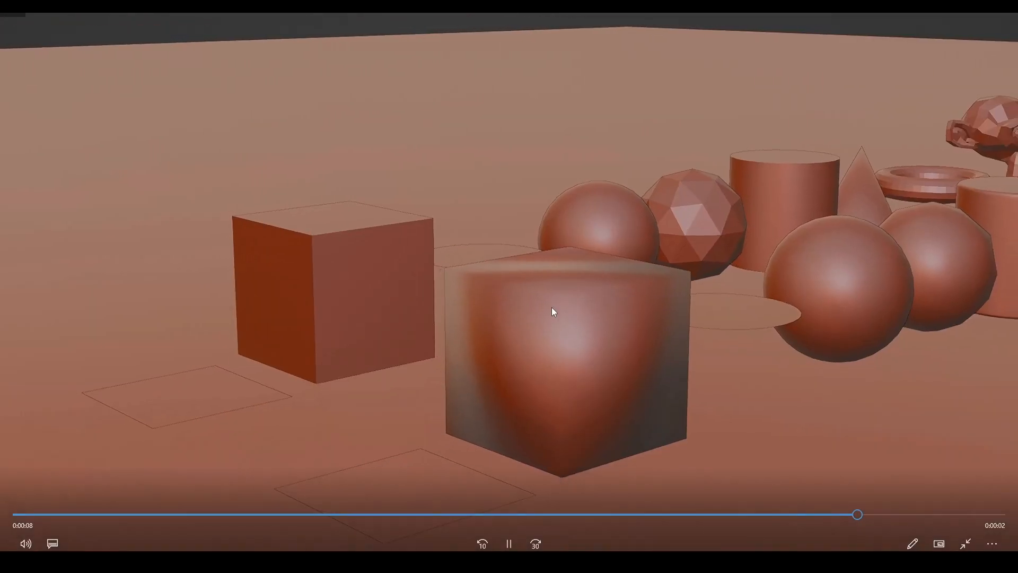
pyautogui.press('Escape')
pyautogui.click(987, 20)
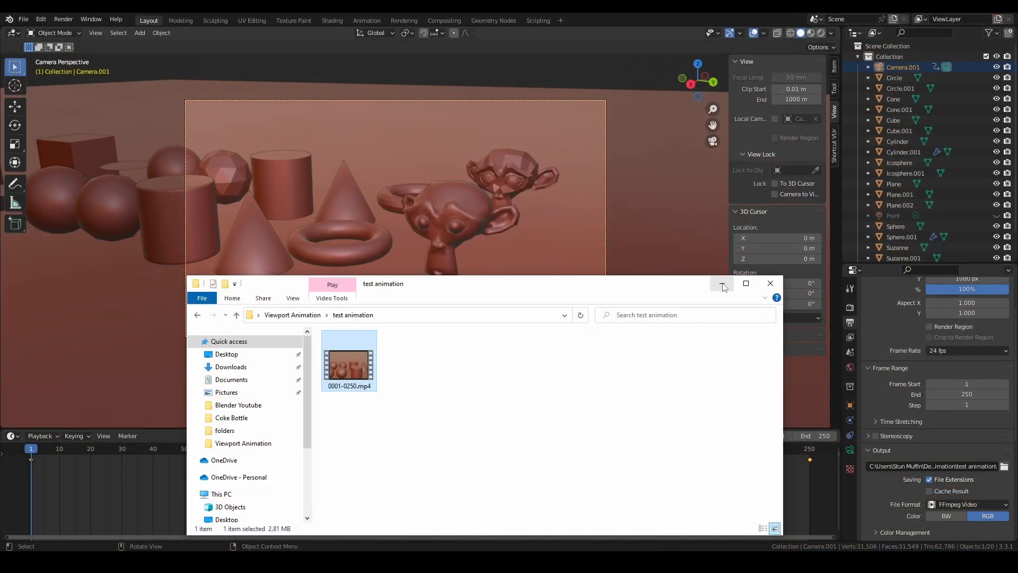
pyautogui.click(723, 285)
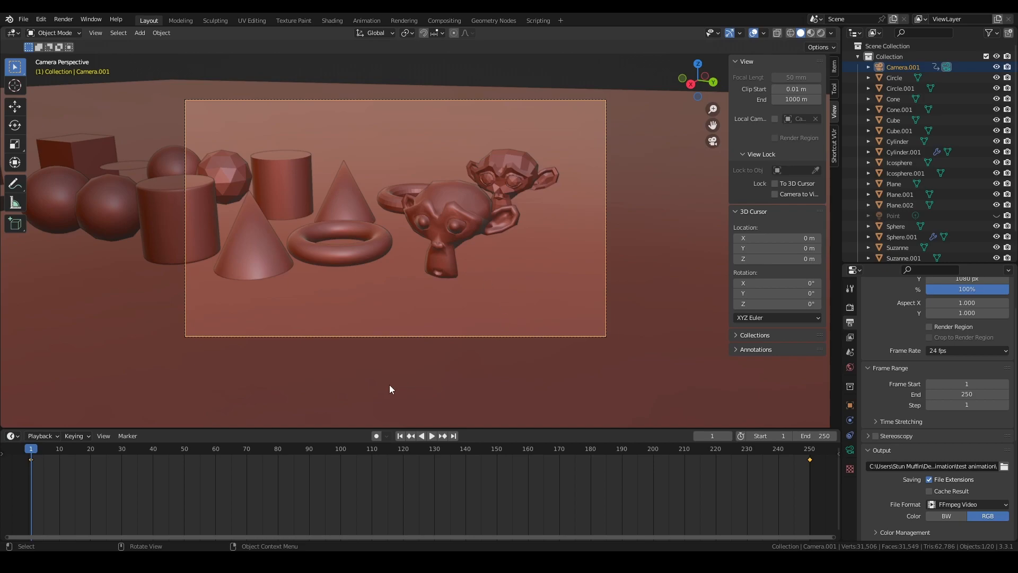
# Step: Move to frame 90, switch the viewport to Rendered shading and unhide the Point light
pyautogui.moveTo(53, 448); pyautogui.dragTo(309, 446)
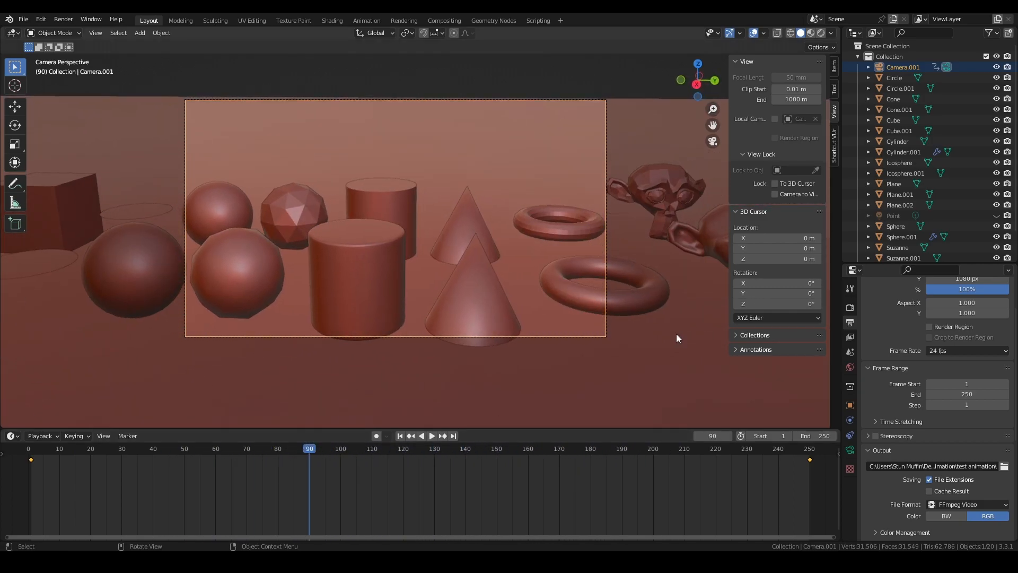
pyautogui.click(823, 33)
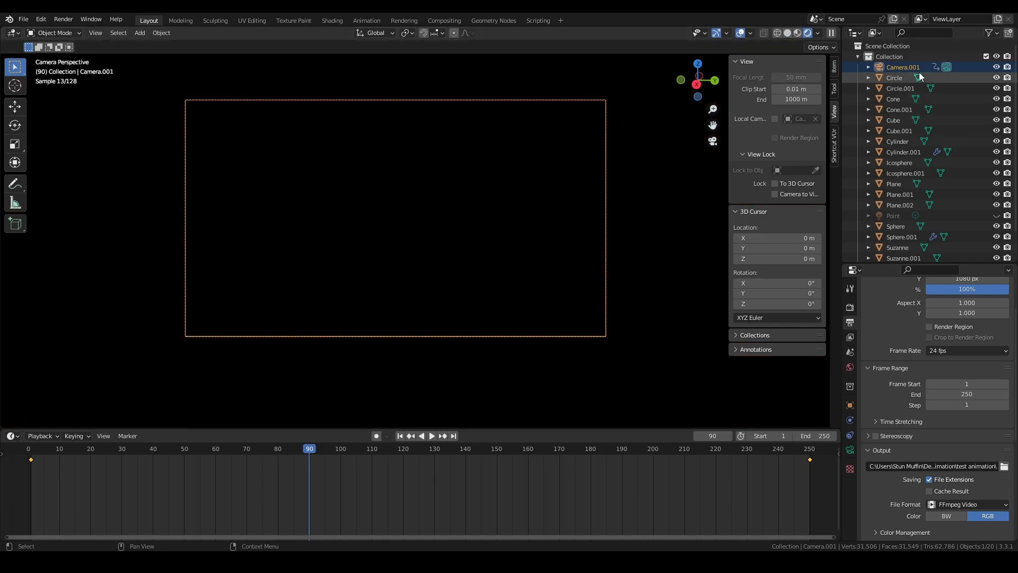
pyautogui.scroll(-2, 959, 176)
pyautogui.click(996, 187)
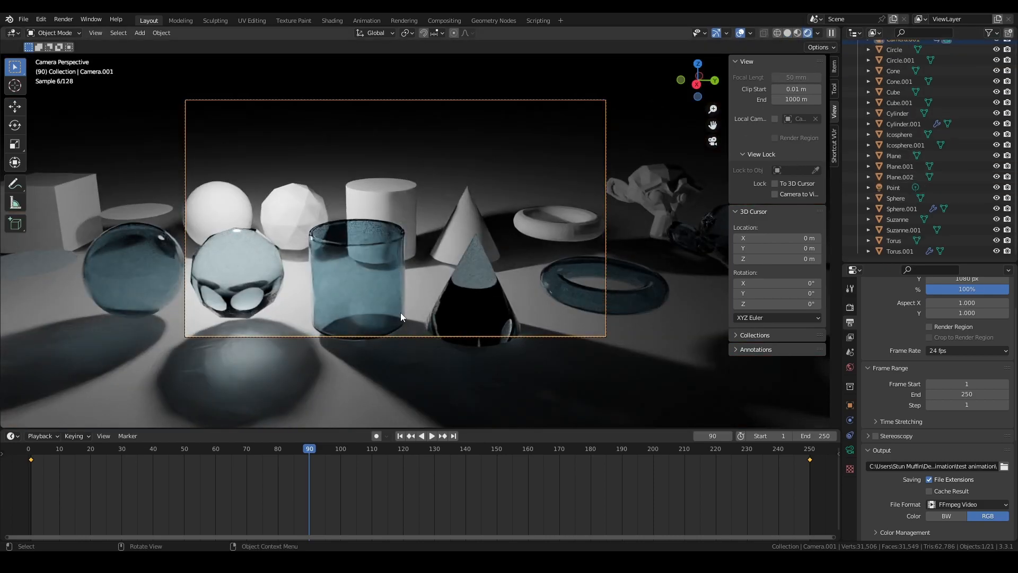
# Step: Return to frame 1 and switch the viewport to Solid shading
pyautogui.moveTo(323, 445); pyautogui.dragTo(31, 446)
pyautogui.click(67, 21)
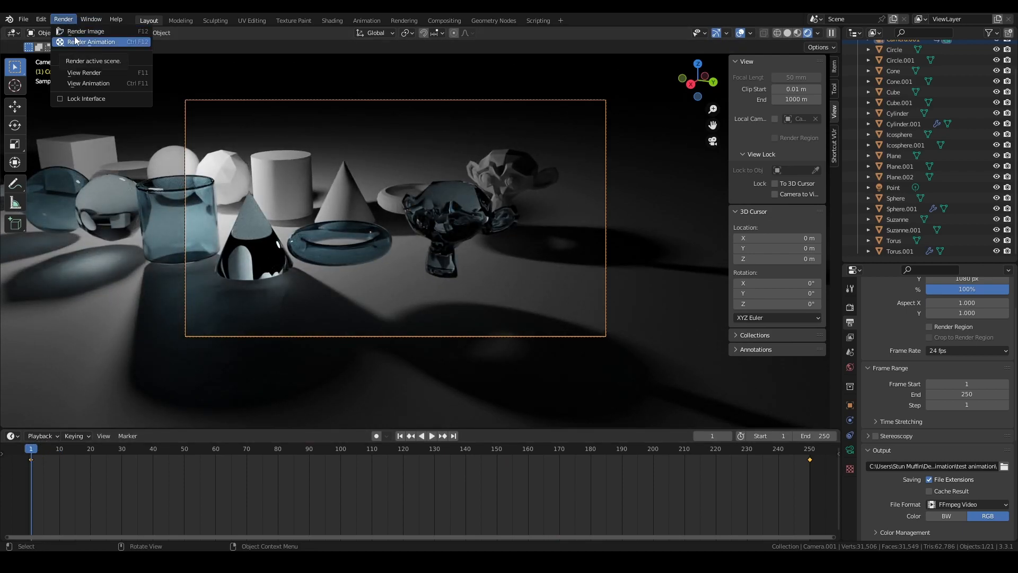
pyautogui.click(787, 32)
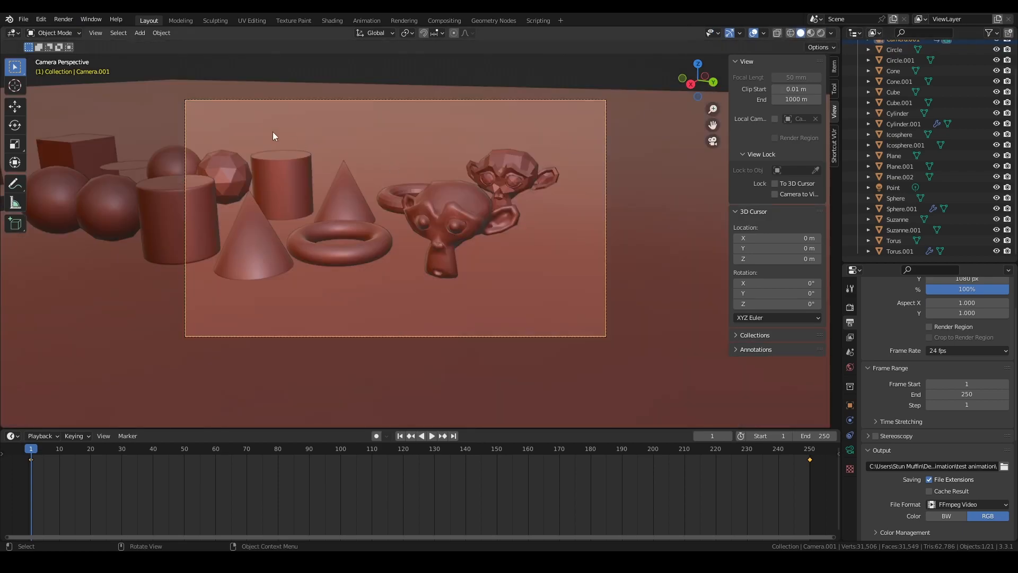
# Step: Apply Shade Flat to the sphere in the back row, beside the icosphere
pyautogui.moveTo(273, 131); pyautogui.dragTo(281, 133, button='middle')
pyautogui.scroll(-1, 410, 227)
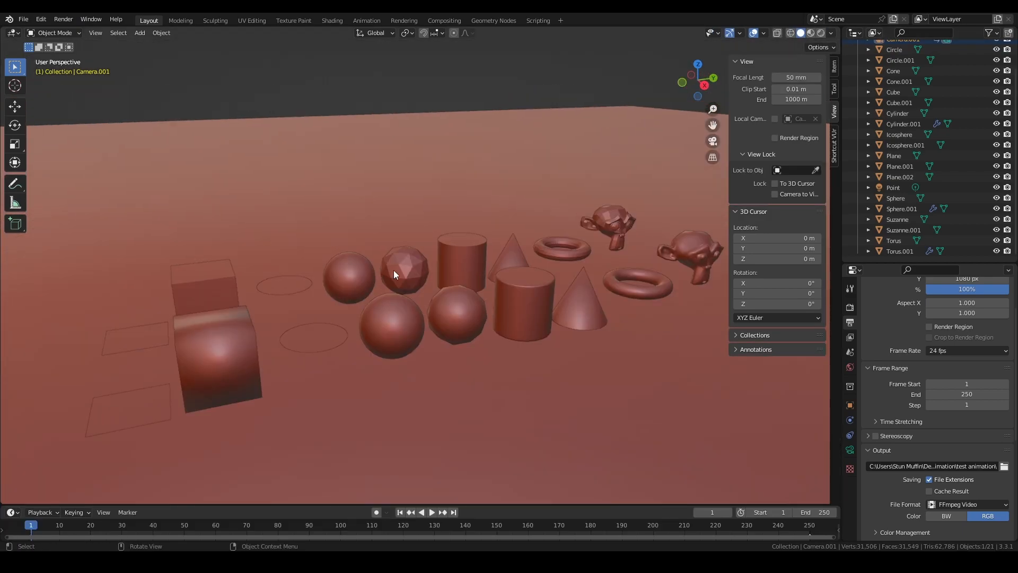
pyautogui.scroll(3, 394, 269)
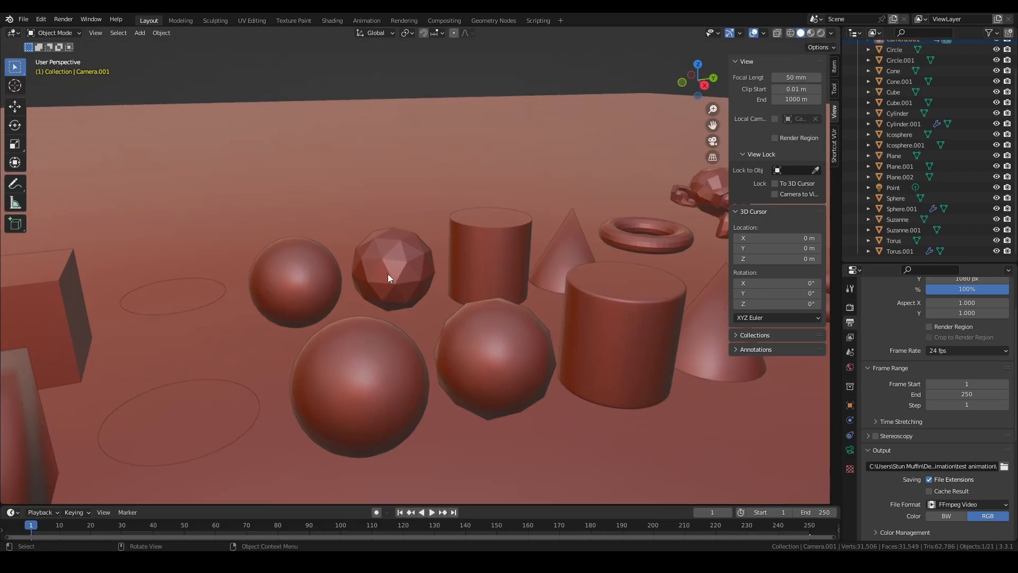
pyautogui.click(304, 278)
pyautogui.rightClick(309, 269)
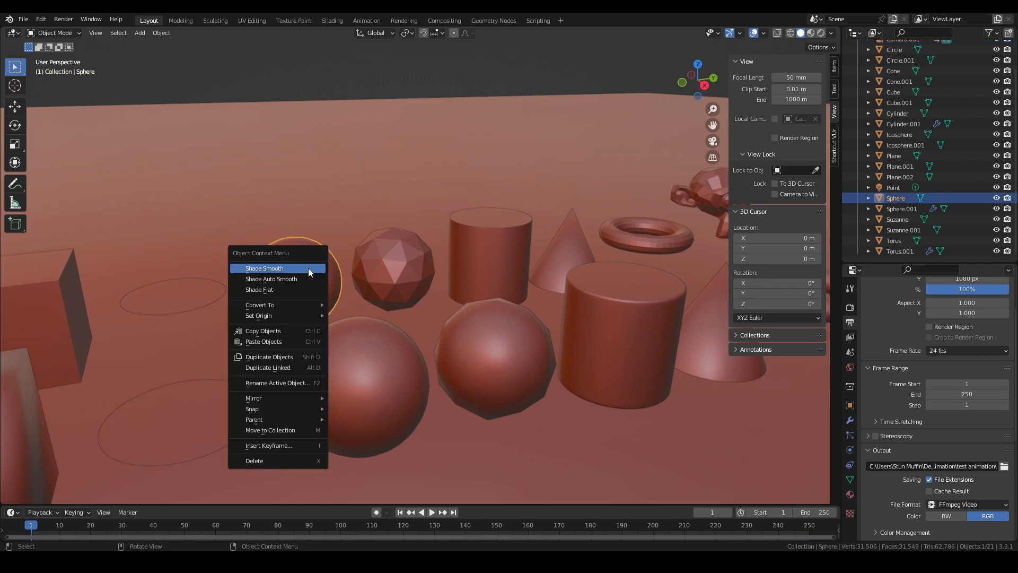
pyautogui.click(314, 291)
# Step: Change the Solid viewport lighting from MatCap to Studio
pyautogui.keyDown('shift'); pyautogui.moveTo(322, 288); pyautogui.dragTo(422, 286, button='middle'); pyautogui.keyUp('shift')
pyautogui.scroll(5, 422, 287)
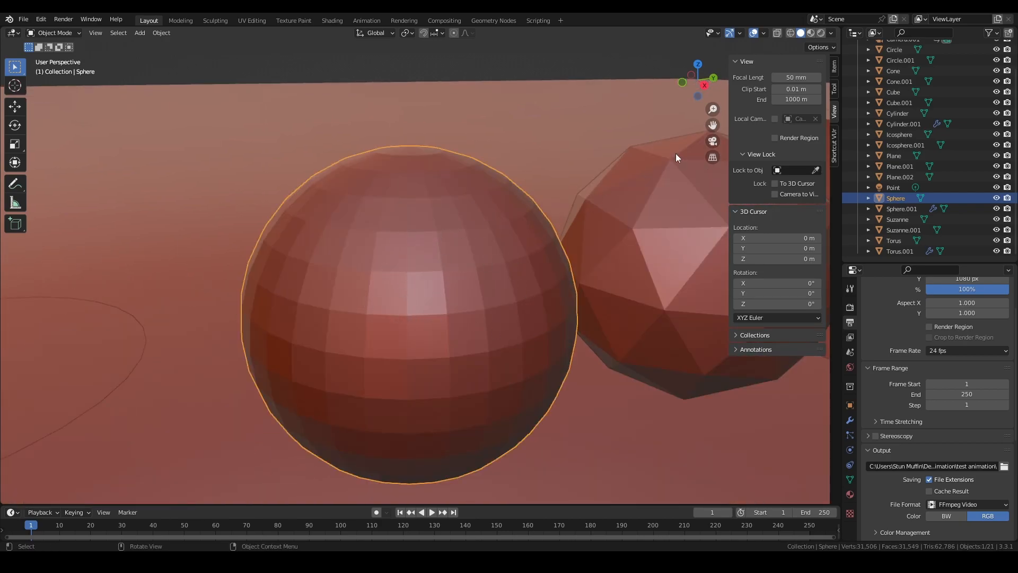
pyautogui.click(831, 33)
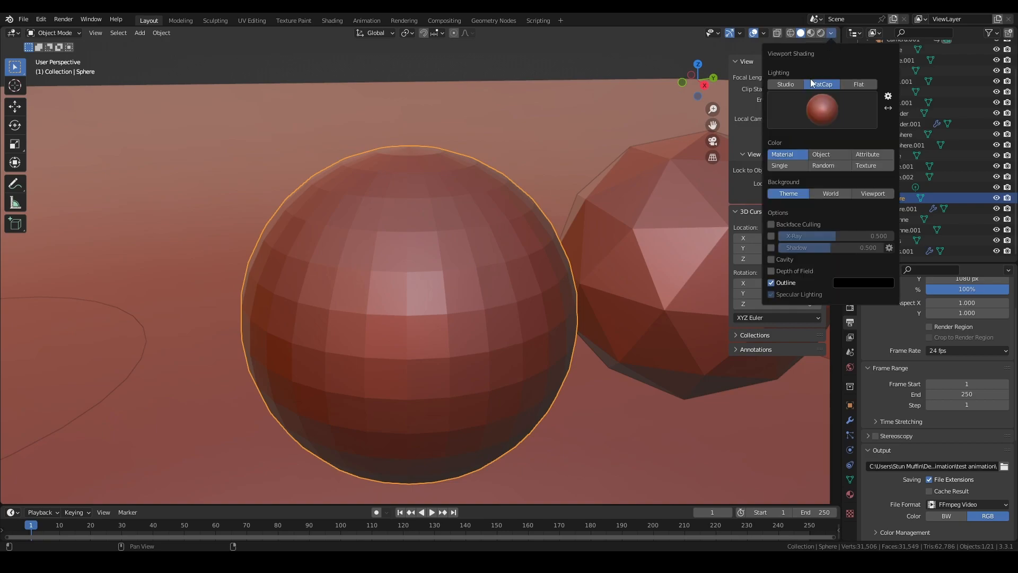
pyautogui.click(791, 84)
pyautogui.click(817, 112)
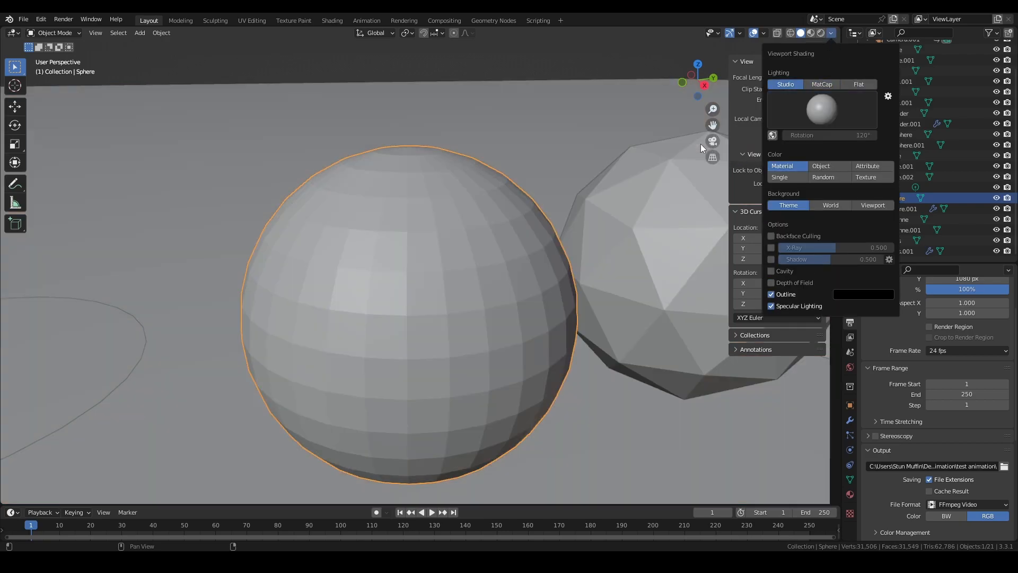
pyautogui.moveTo(488, 245)
pyautogui.mouseDown(button='middle')
pyautogui.moveTo(475, 219)
pyautogui.moveTo(399, 194)
pyautogui.mouseUp(button='middle')
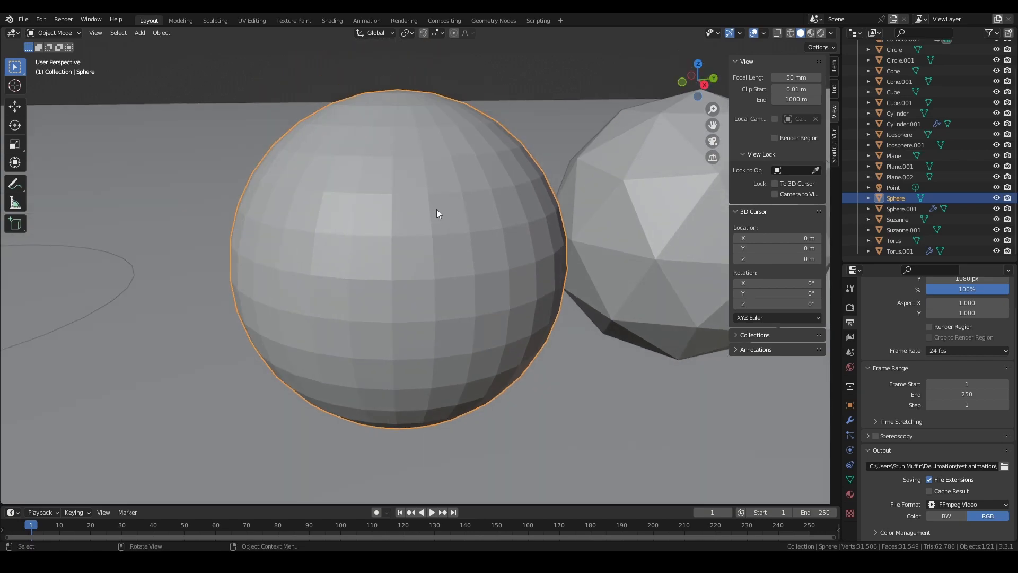
# Step: Open the flat-shaded sphere's mesh data properties and toggle Auto Smooth under Normals
pyautogui.scroll(-3, 437, 213)
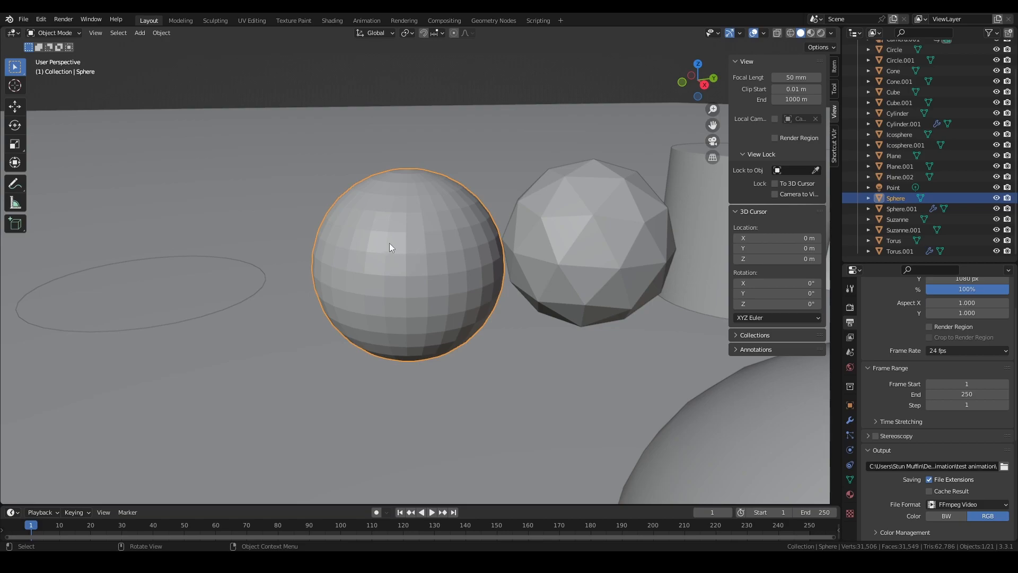
pyautogui.moveTo(405, 256); pyautogui.dragTo(397, 258, button='middle')
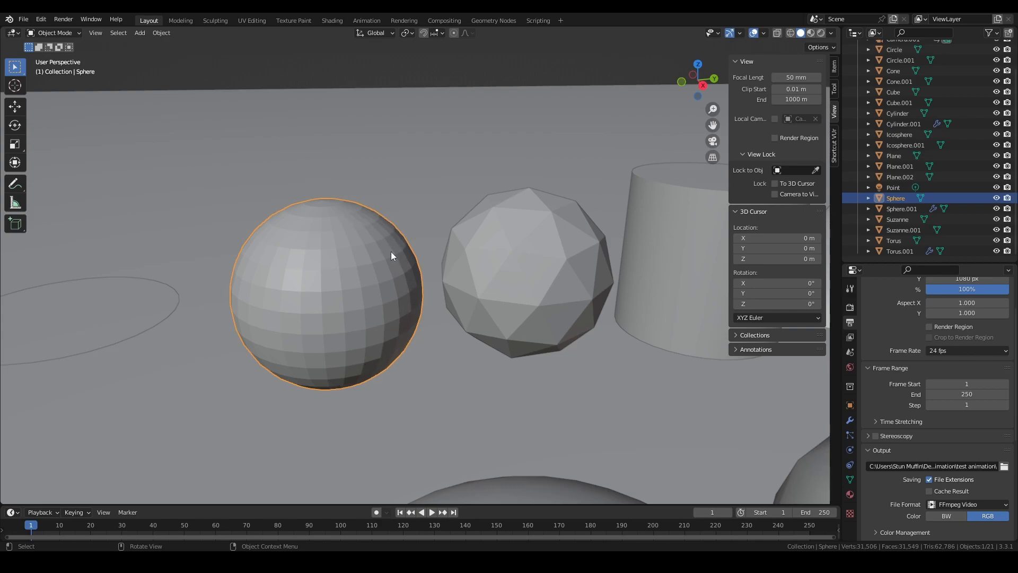
pyautogui.rightClick(364, 272)
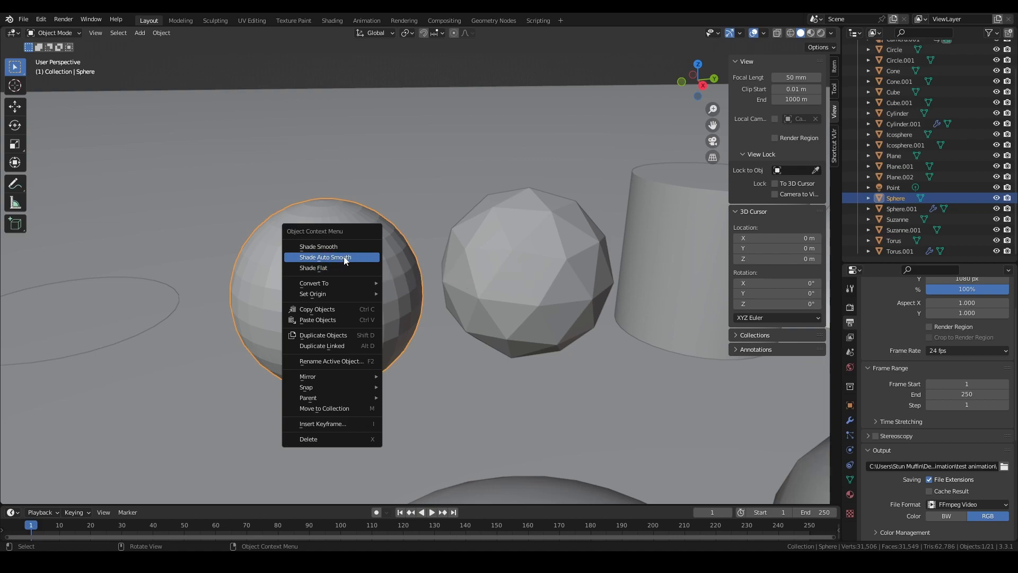
pyautogui.click(850, 478)
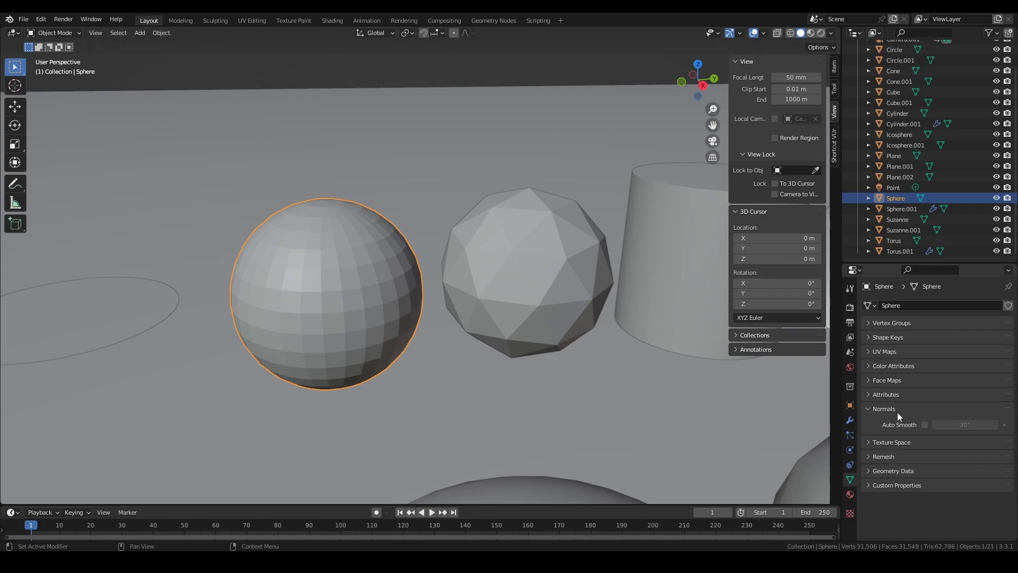
pyautogui.click(923, 426)
pyautogui.click(925, 424)
pyautogui.click(926, 426)
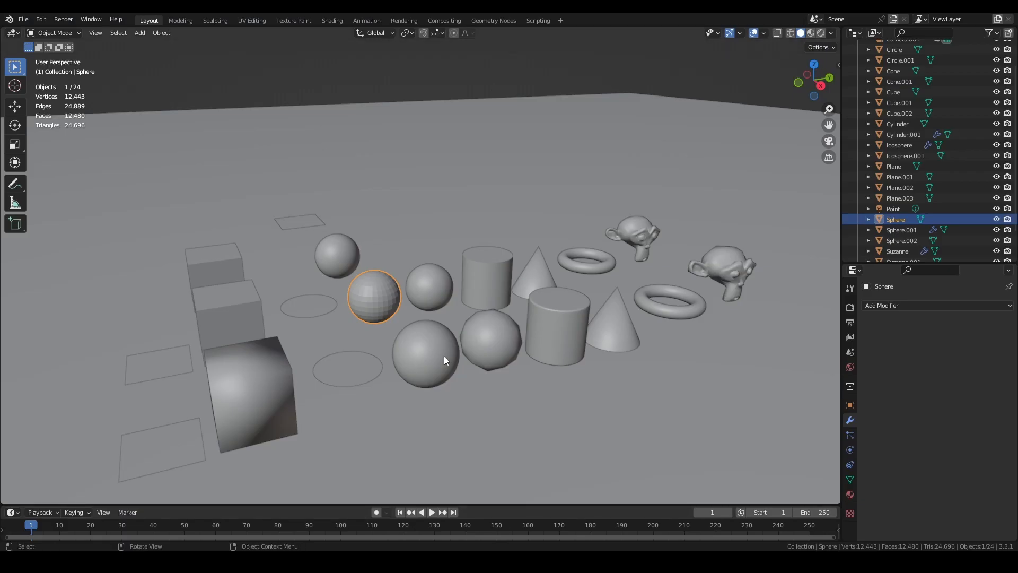
# Step: Enable Auto Smooth in the flat-shaded sphere's mesh data and set its angle to 32.5°
pyautogui.scroll(5, 414, 335)
pyautogui.moveTo(412, 316); pyautogui.dragTo(484, 322, button='middle')
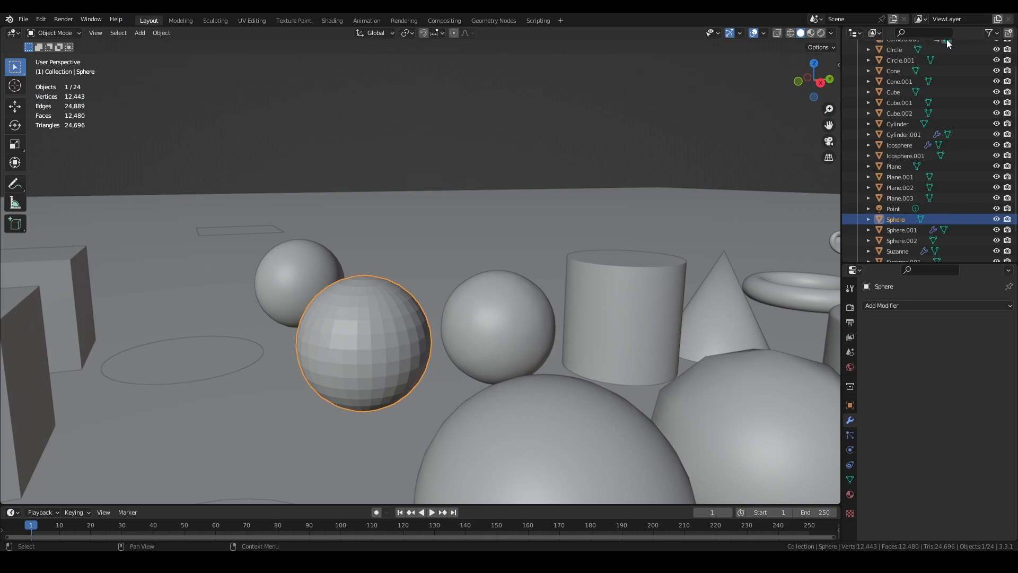
pyautogui.scroll(2, 947, 45)
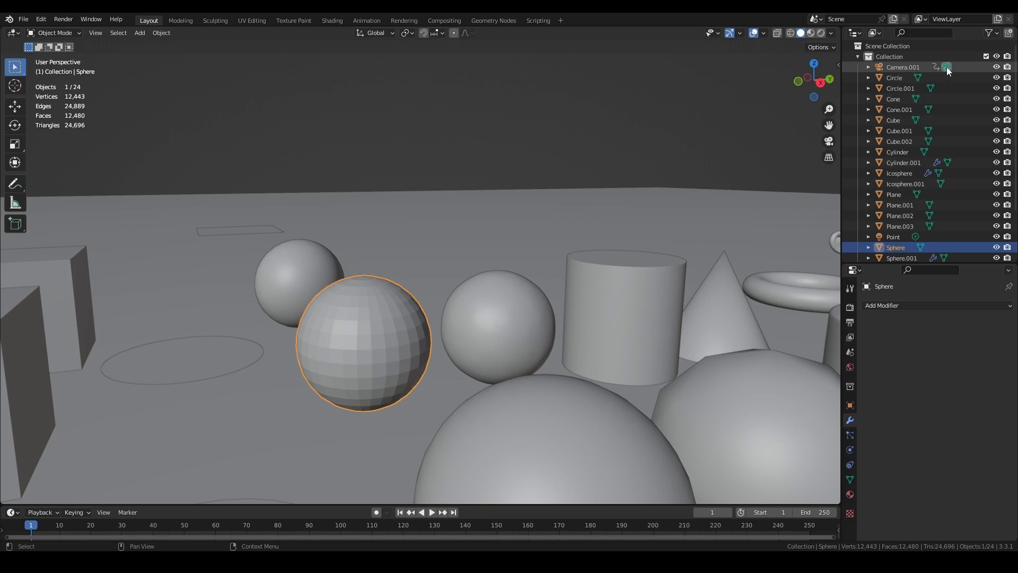
pyautogui.scroll(-2, 949, 75)
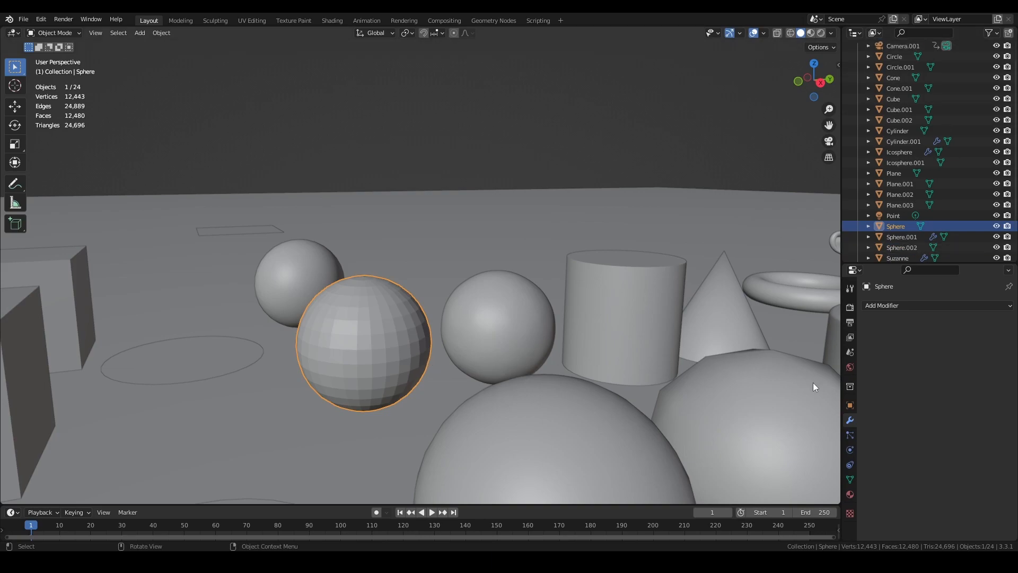
pyautogui.click(850, 479)
pyautogui.click(925, 425)
pyautogui.moveTo(976, 425)
pyautogui.mouseDown()
pyautogui.moveTo(986, 425)
pyautogui.moveTo(961, 425)
pyautogui.mouseUp()
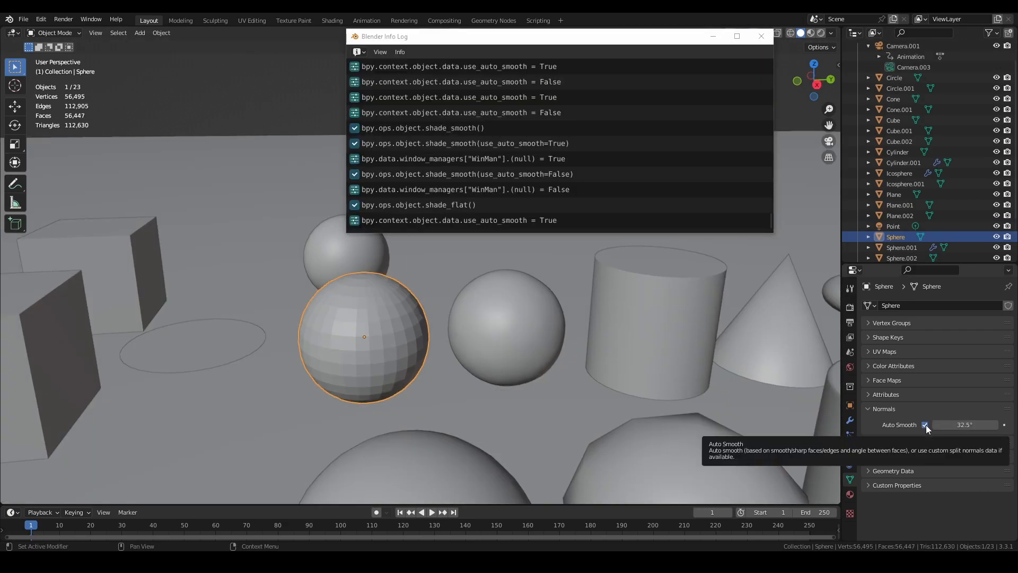
# Step: Switch the sphere's Auto Smooth setting under Normals off and on repeatedly, ending with it off
pyautogui.click(925, 424)
pyautogui.click(927, 425)
pyautogui.click(927, 425)
pyautogui.click(927, 425)
pyautogui.click(927, 424)
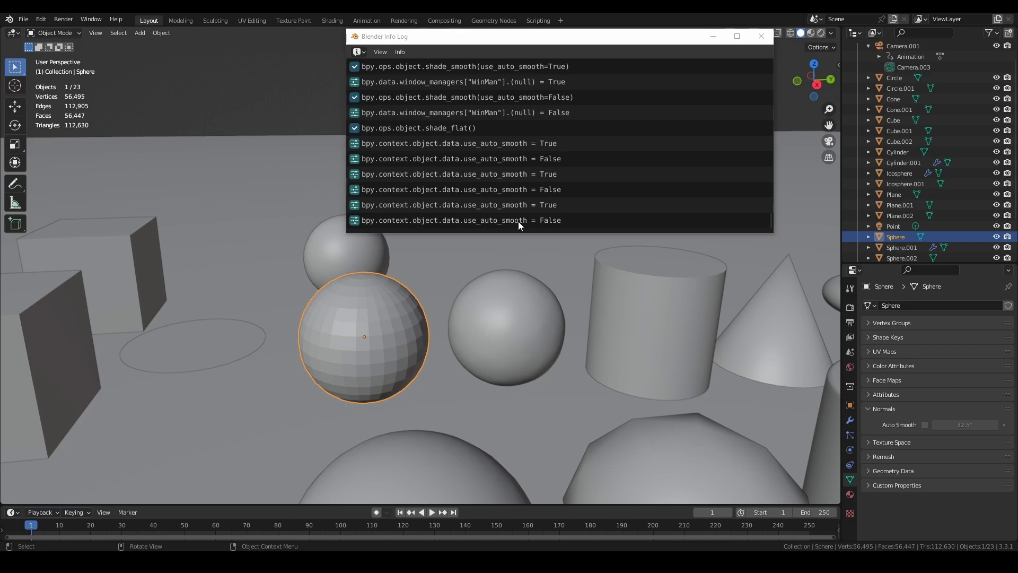
# Step: Apply Shade Auto Smooth to the sphere and toggle the operation's Auto Smooth option, ending with it on
pyautogui.rightClick(366, 320)
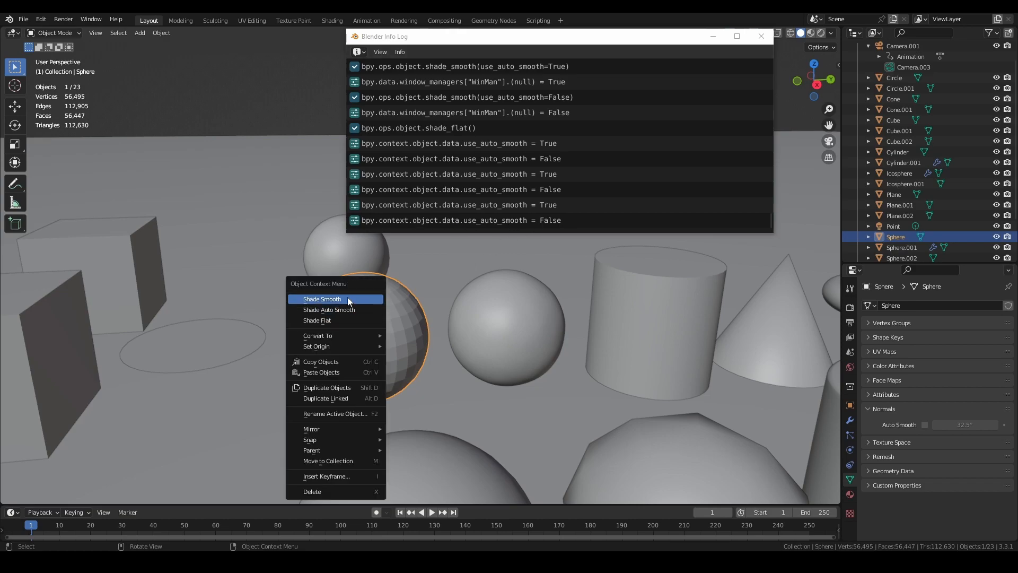
pyautogui.click(349, 309)
pyautogui.click(100, 480)
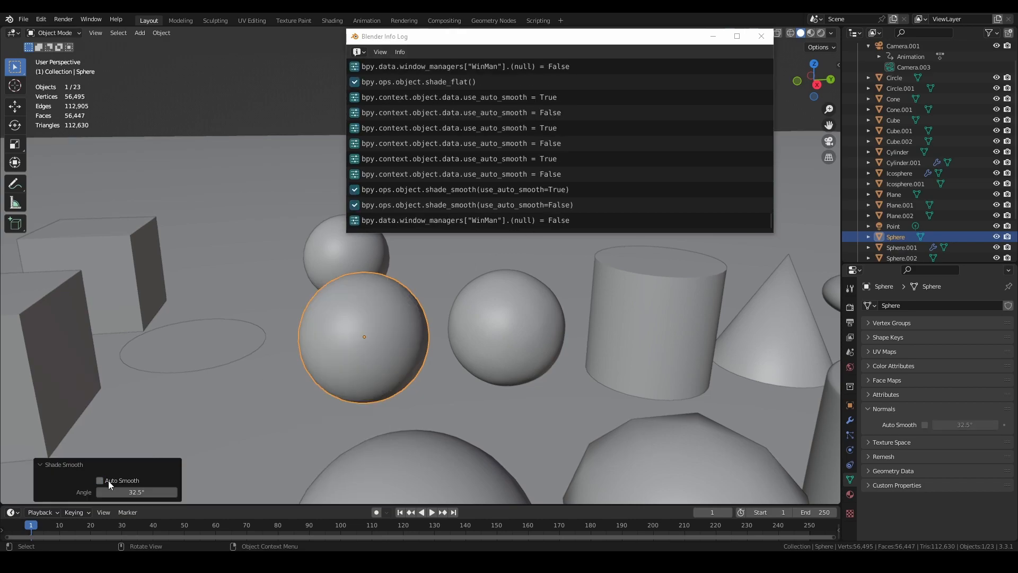
pyautogui.click(108, 481)
pyautogui.click(108, 480)
pyautogui.click(108, 481)
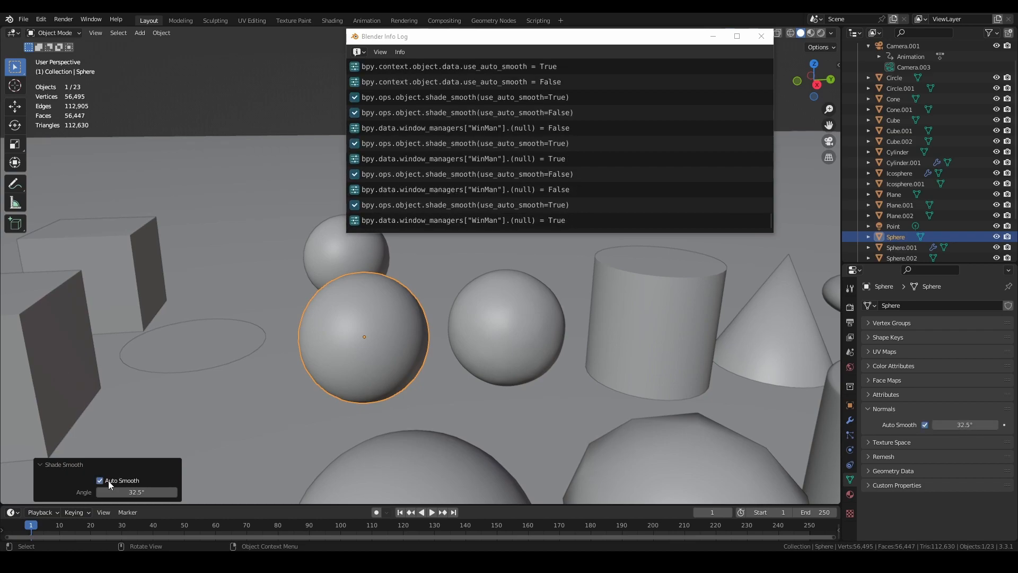
# Step: Raise the Shade Smooth angle to 180°, lower the mesh data angle to 5.3°, and toggle Auto Smooth under Normals, ending with it off
pyautogui.moveTo(129, 492); pyautogui.dragTo(173, 492)
pyautogui.moveTo(979, 425); pyautogui.dragTo(925, 425)
pyautogui.click(924, 424)
pyautogui.click(924, 424)
pyautogui.click(925, 425)
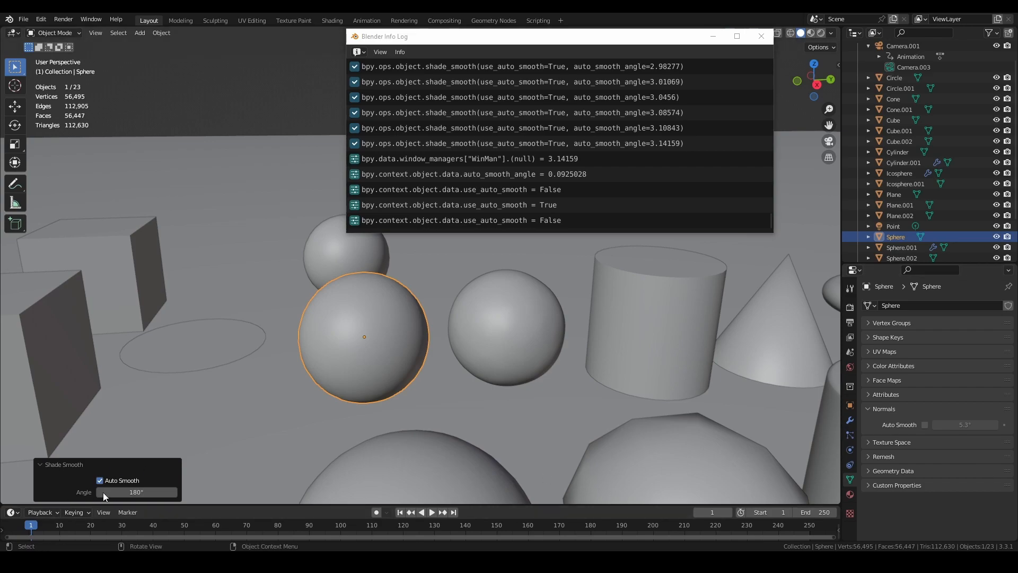
# Step: Set the Shade Smooth operation's angle to 0°, try larger angles including 10.5°, and bring it back to 0°
pyautogui.click(145, 492)
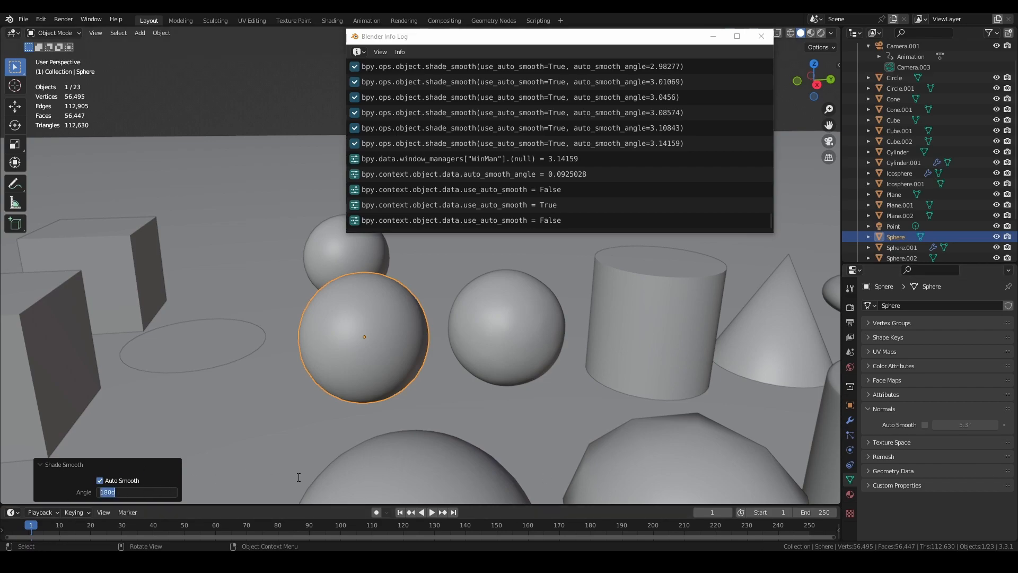
pyautogui.write('0')
pyautogui.press('Return')
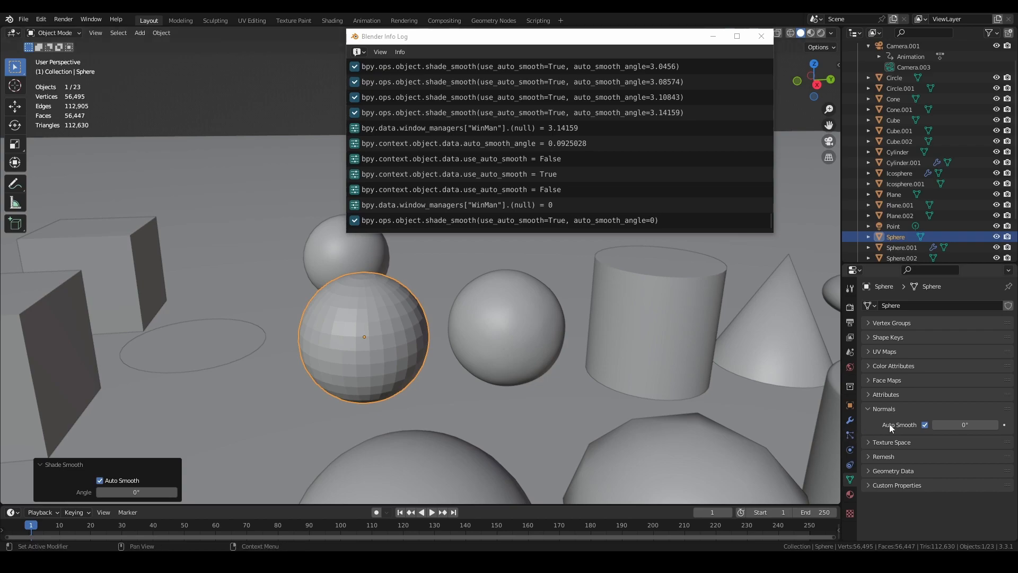
pyautogui.moveTo(965, 425); pyautogui.dragTo(977, 424)
pyautogui.moveTo(136, 492); pyautogui.dragTo(221, 483)
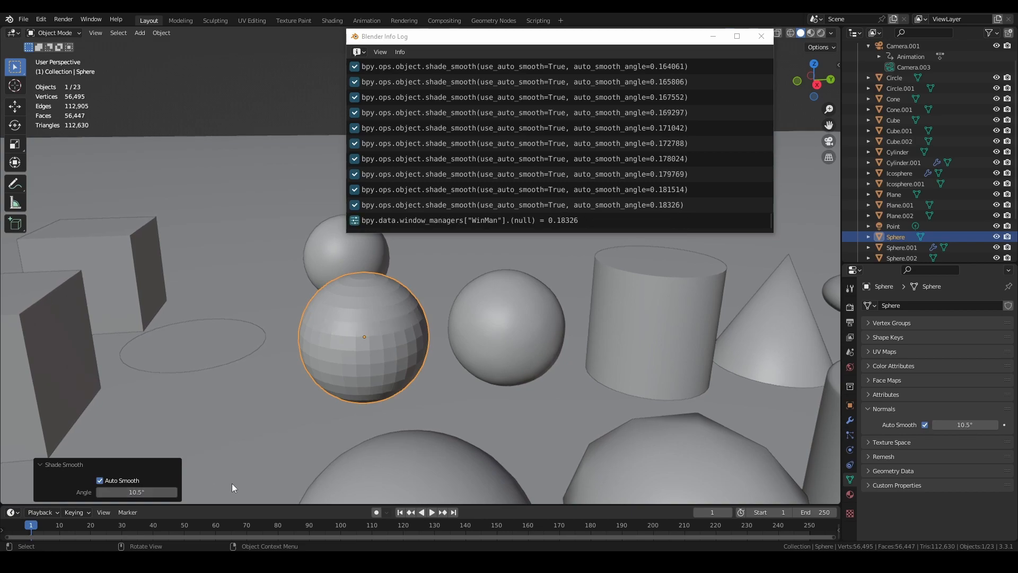
pyautogui.moveTo(136, 492); pyautogui.dragTo(502, 484)
pyautogui.moveTo(148, 493); pyautogui.dragTo(97, 492)
# Step: Set the sphere's Auto Smooth angle to 45° under Normals and readjust the Shade Smooth operation's angle
pyautogui.click(974, 425)
pyautogui.write('45')
pyautogui.press('Return')
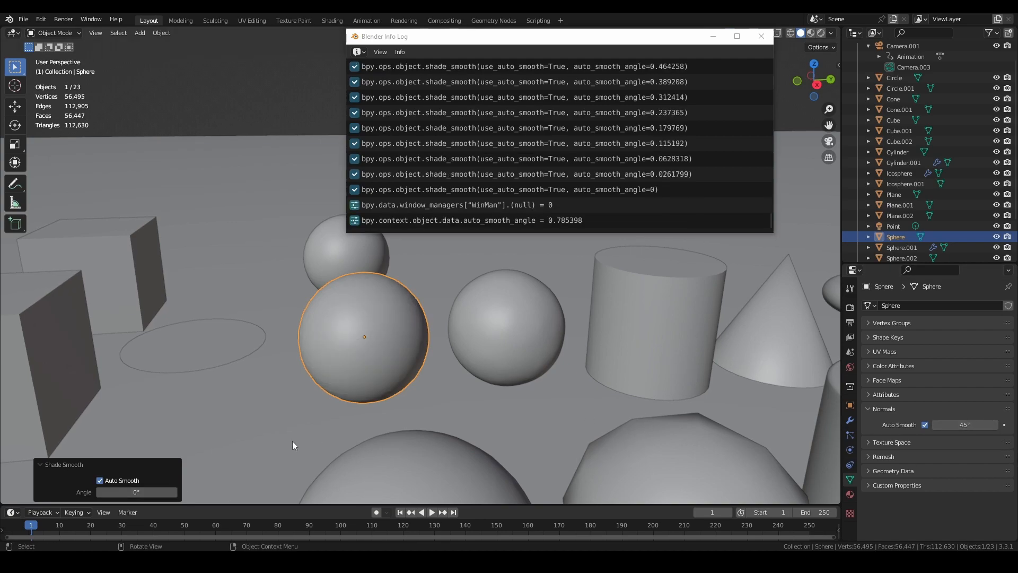
pyautogui.moveTo(133, 492); pyautogui.dragTo(159, 492)
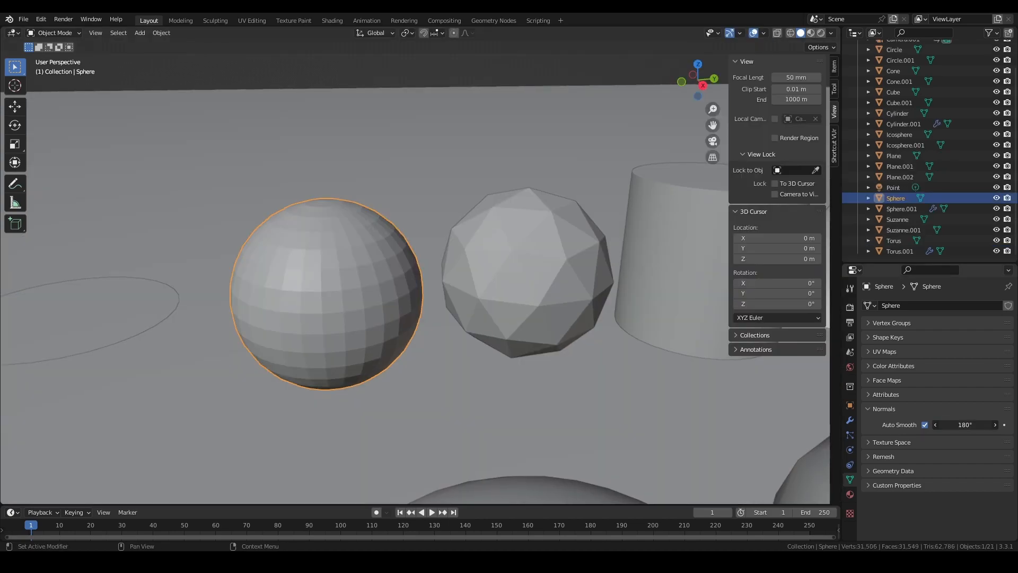
# Step: Reduce the sphere's Auto Smooth angle to 35° and set the ground plane's Auto Smooth angle to 65°
pyautogui.moveTo(965, 424); pyautogui.dragTo(870, 424)
pyautogui.click(365, 285)
pyautogui.click(924, 424)
pyautogui.moveTo(950, 424)
pyautogui.mouseDown()
pyautogui.moveTo(963, 424)
pyautogui.moveTo(950, 424)
pyautogui.mouseUp()
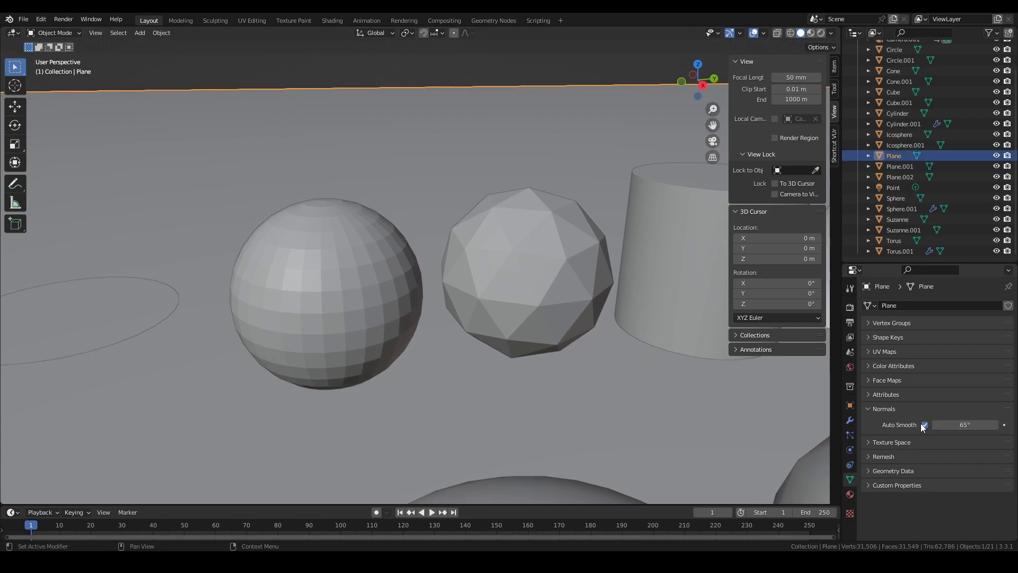
# Step: Select the flat-shaded sphere again and apply Shade Smooth to it
pyautogui.click(371, 276)
pyautogui.rightClick(346, 262)
pyautogui.click(347, 262)
pyautogui.rightClick(347, 262)
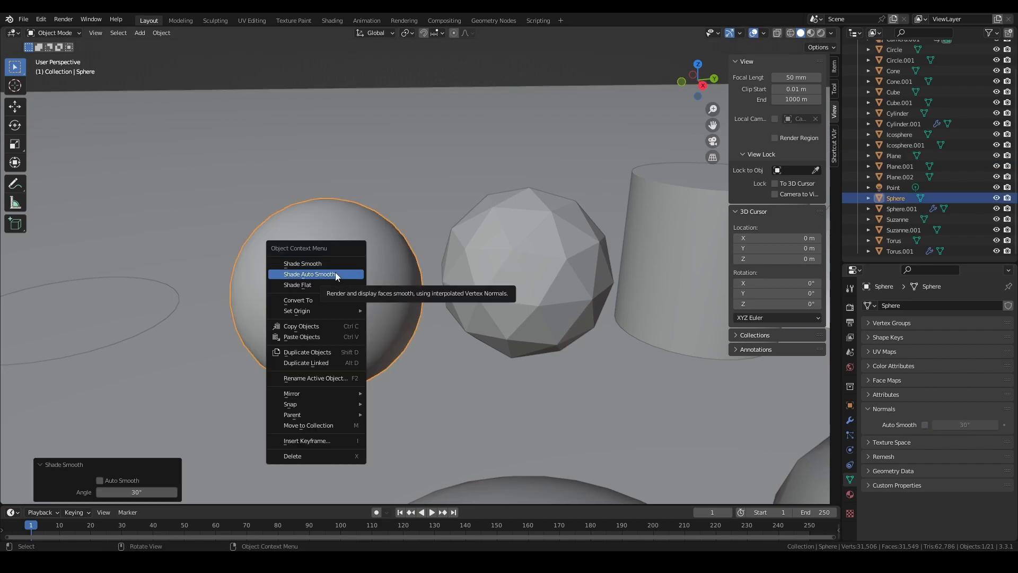
pyautogui.click(333, 263)
# Step: Select the flat-shaded icosphere, enable Auto Smooth at 30° under Normals, inspect it up close, and disable Auto Smooth
pyautogui.click(533, 271)
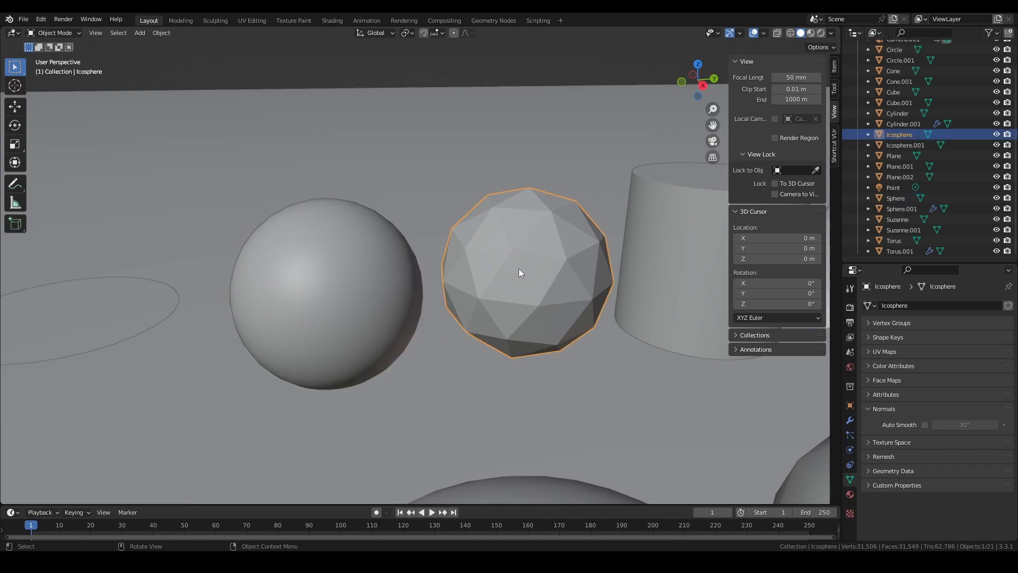
pyautogui.click(925, 424)
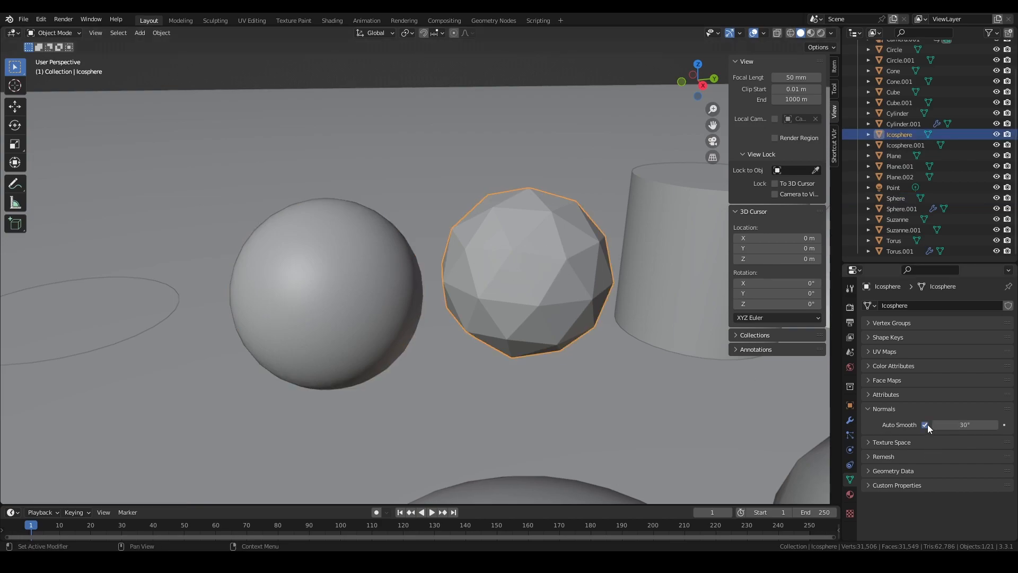
pyautogui.moveTo(558, 278)
pyautogui.mouseDown(button='middle')
pyautogui.moveTo(537, 280)
pyautogui.moveTo(549, 278)
pyautogui.mouseUp(button='middle')
pyautogui.press('`')
pyautogui.click(617, 312)
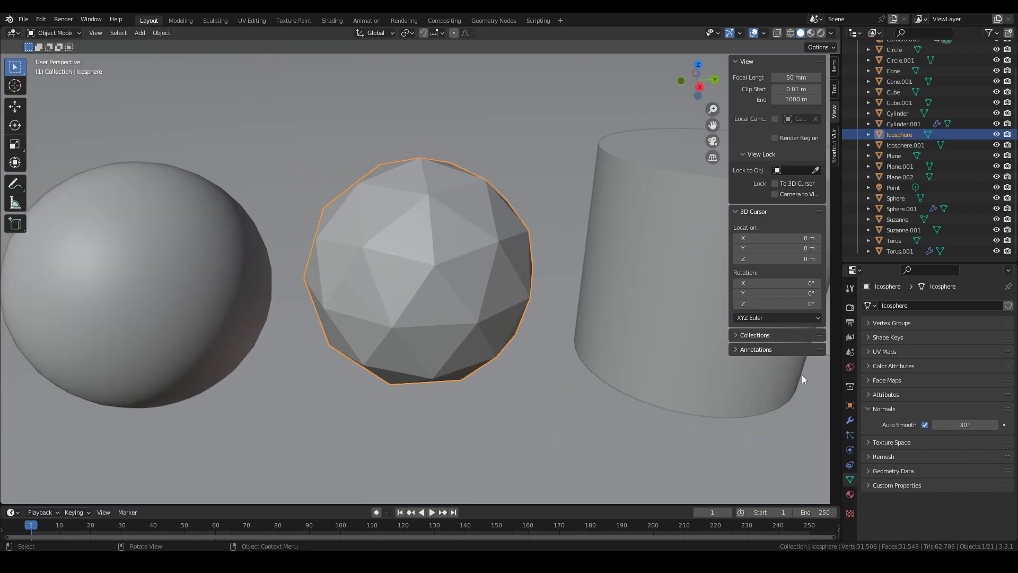
pyautogui.click(924, 425)
# Step: Apply Shade Smooth to the icosphere and toggle the operation's Auto Smooth option, ending with it off
pyautogui.rightClick(451, 249)
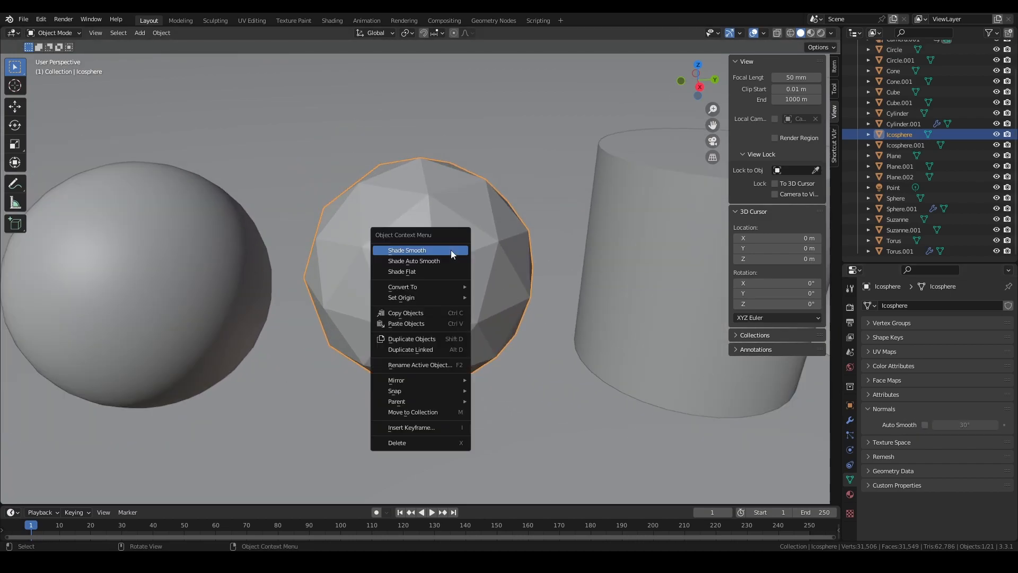
pyautogui.click(450, 250)
pyautogui.scroll(-2, 453, 261)
pyautogui.click(109, 481)
pyautogui.click(109, 480)
pyautogui.click(109, 480)
pyautogui.click(109, 480)
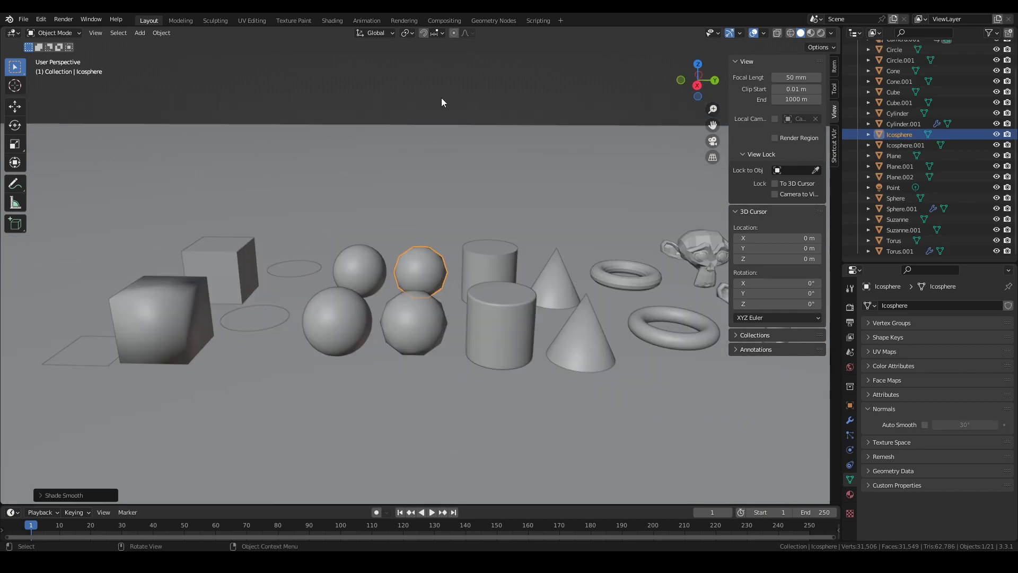
# Step: Deselect the icosphere and examine the cones, tori and the flat-shaded monkey head up close
pyautogui.click(441, 98)
pyautogui.scroll(-1, 522, 222)
pyautogui.keyDown('shift'); pyautogui.moveTo(523, 222); pyautogui.dragTo(437, 221, button='middle'); pyautogui.keyUp('shift')
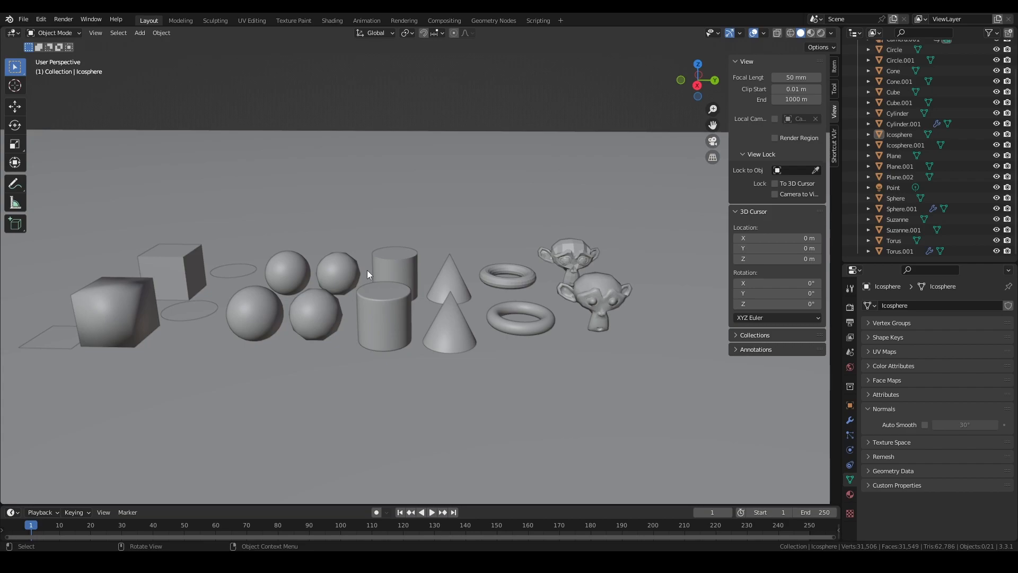
pyautogui.scroll(4, 527, 272)
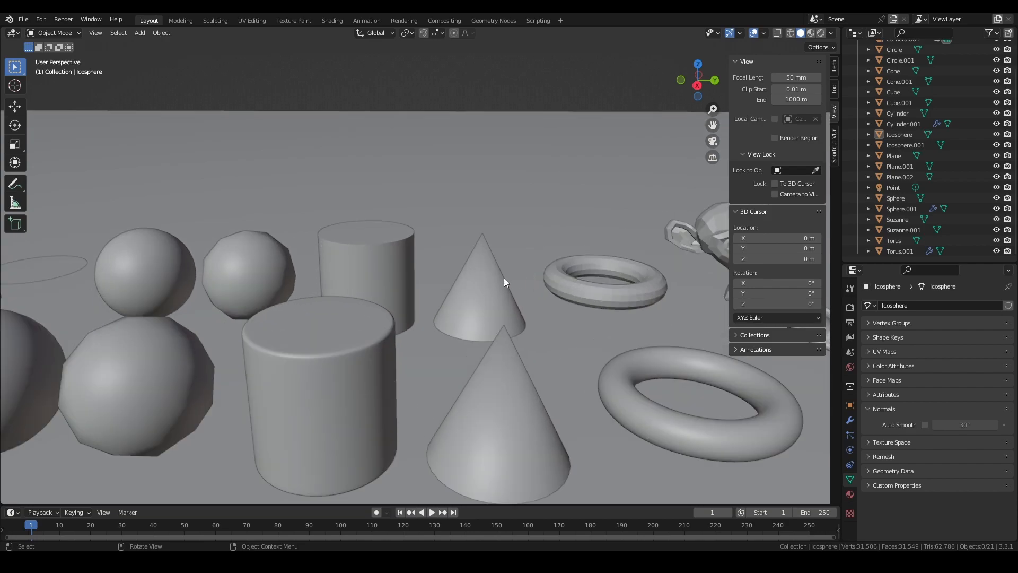
pyautogui.scroll(-5, 564, 283)
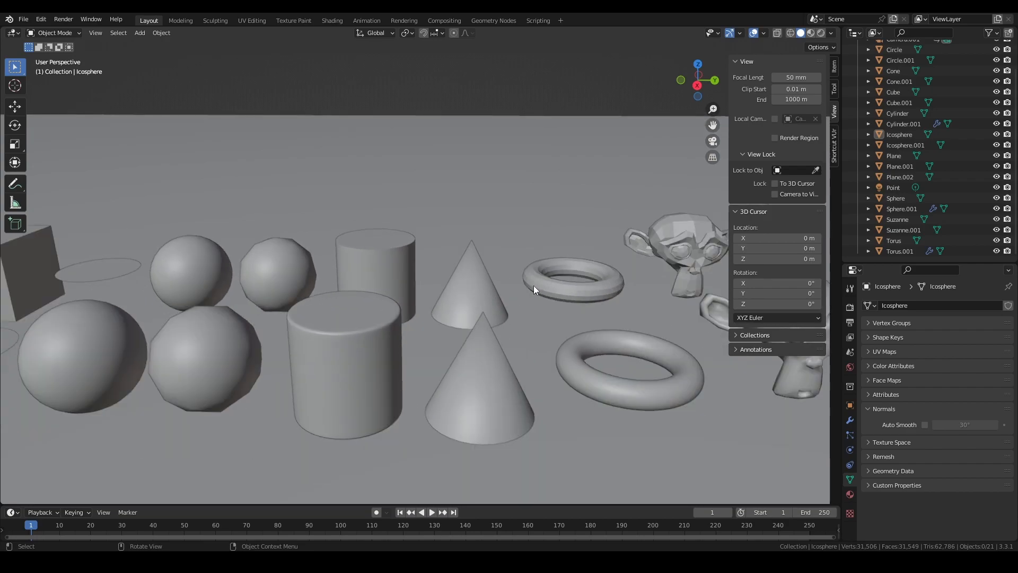
pyautogui.keyDown('shift'); pyautogui.moveTo(612, 252); pyautogui.dragTo(486, 288, button='middle'); pyautogui.keyUp('shift')
pyautogui.scroll(4, 503, 284)
pyautogui.moveTo(573, 281); pyautogui.dragTo(471, 279, button='middle')
pyautogui.scroll(3, 470, 283)
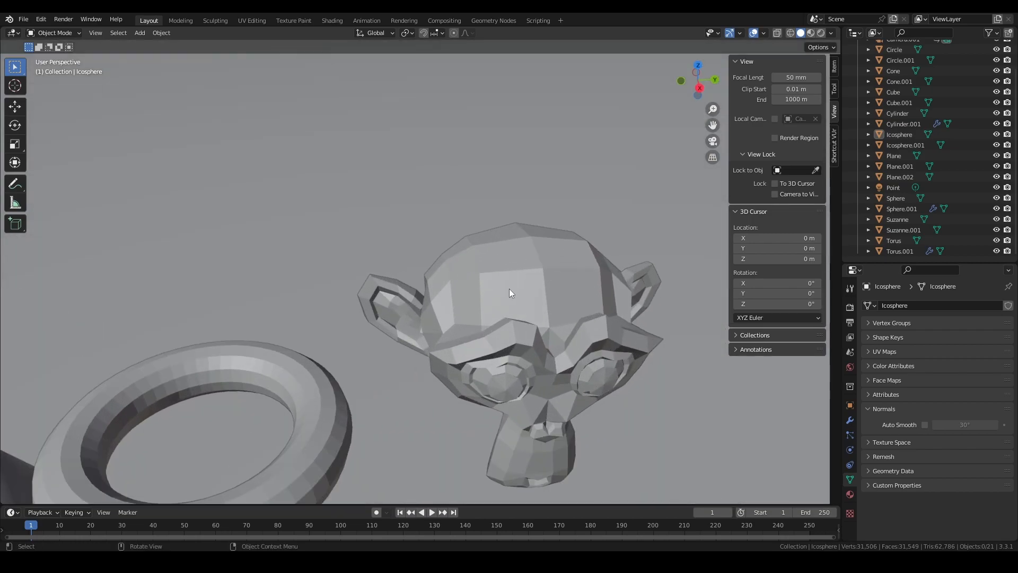
pyautogui.scroll(-3, 510, 286)
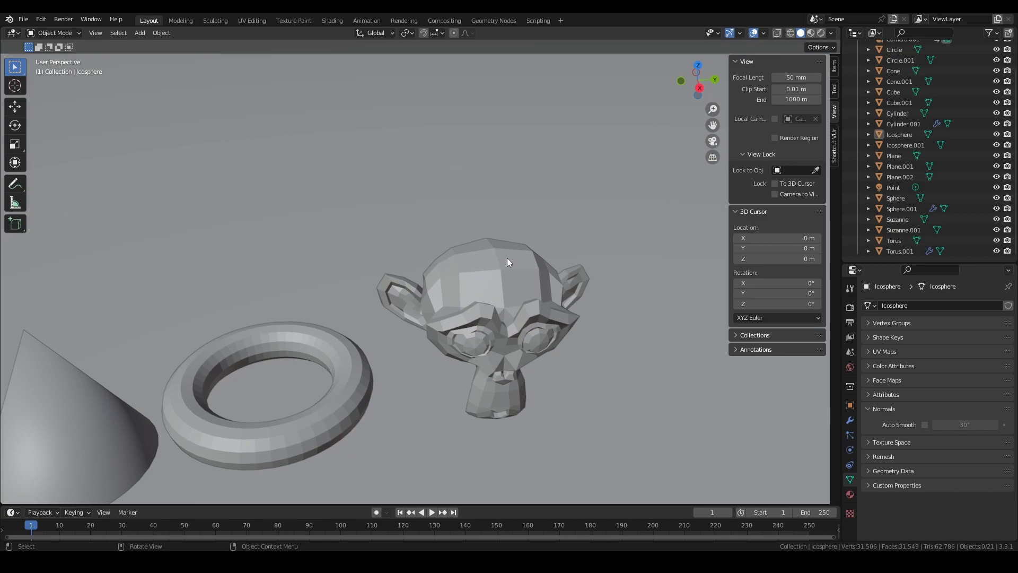
pyautogui.scroll(-2, 508, 261)
# Step: Apply Shade Smooth to the flat-shaded monkey head and inspect its silhouette, brow and ear from the side
pyautogui.click(473, 290)
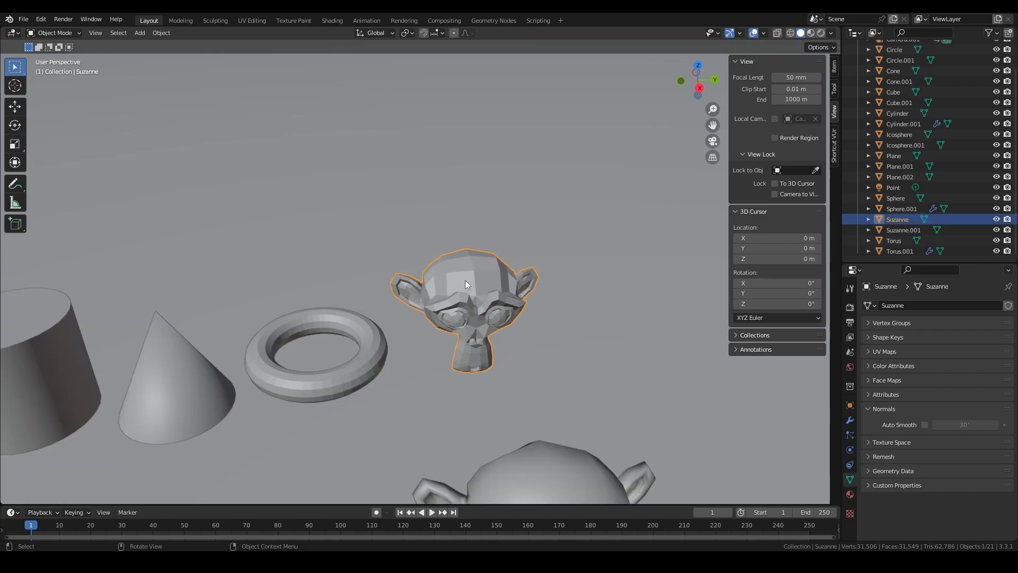
pyautogui.rightClick(475, 289)
pyautogui.click(473, 286)
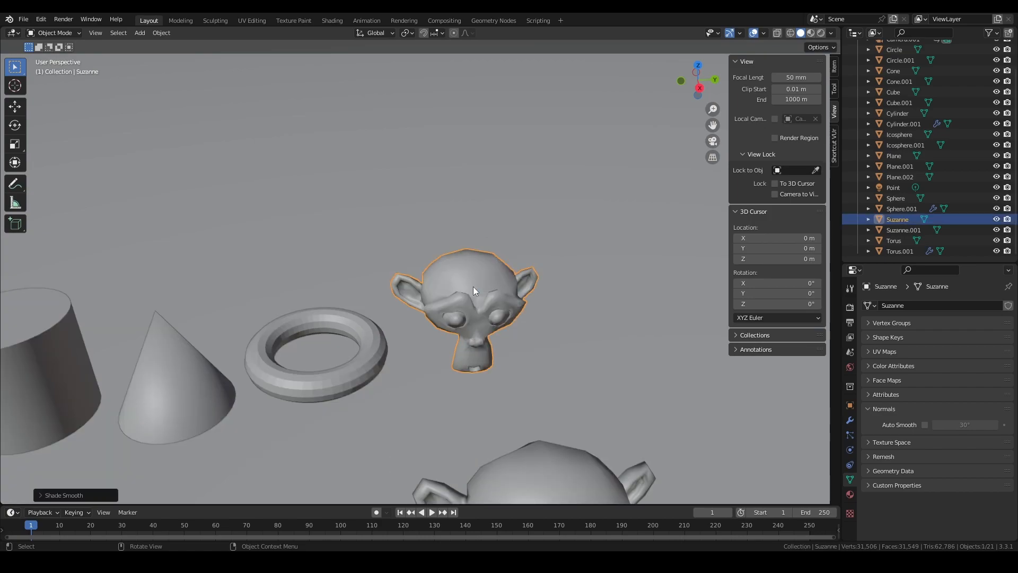
pyautogui.moveTo(472, 287); pyautogui.dragTo(435, 298, button='middle')
pyautogui.scroll(5, 436, 299)
pyautogui.moveTo(465, 331); pyautogui.dragTo(434, 317, button='middle')
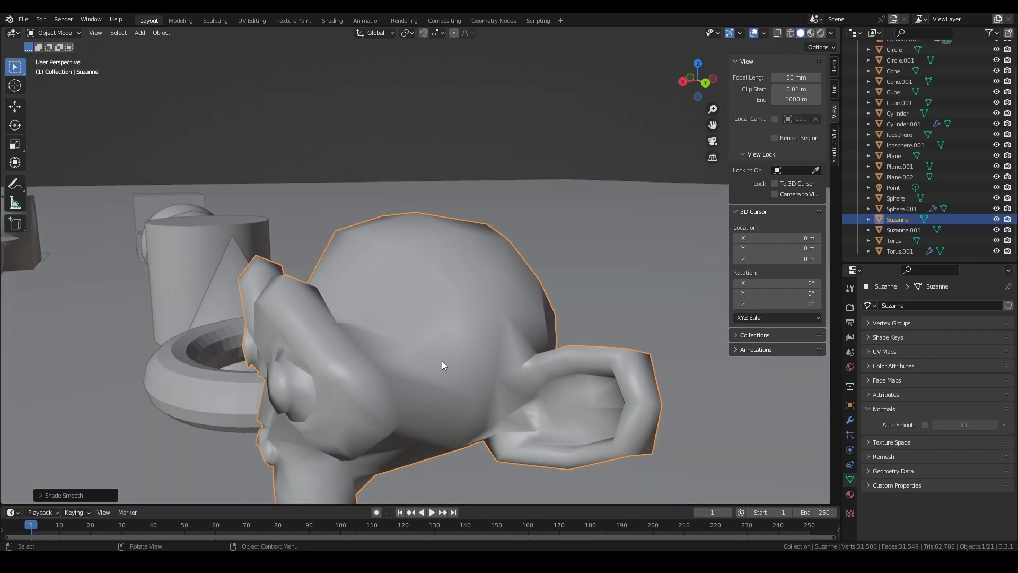
pyautogui.moveTo(444, 366); pyautogui.dragTo(440, 336, button='middle')
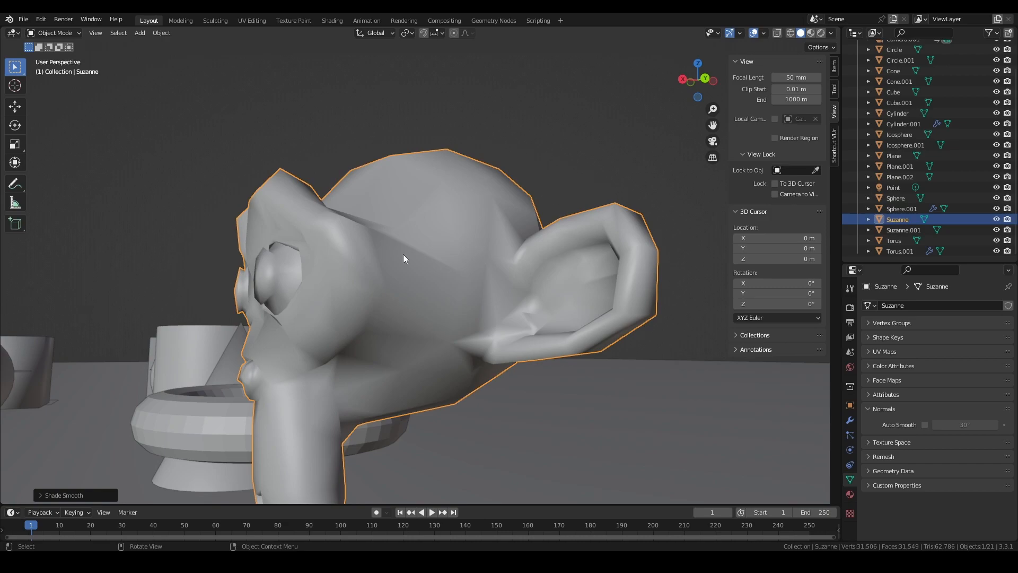
pyautogui.moveTo(450, 245); pyautogui.dragTo(448, 285, button='middle')
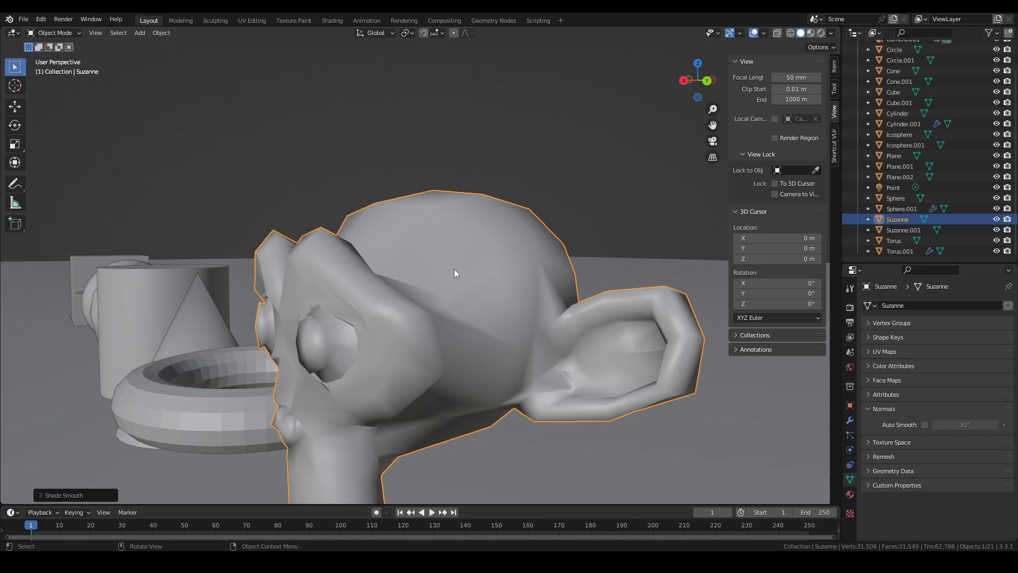
pyautogui.moveTo(414, 200); pyautogui.dragTo(371, 234, button='middle')
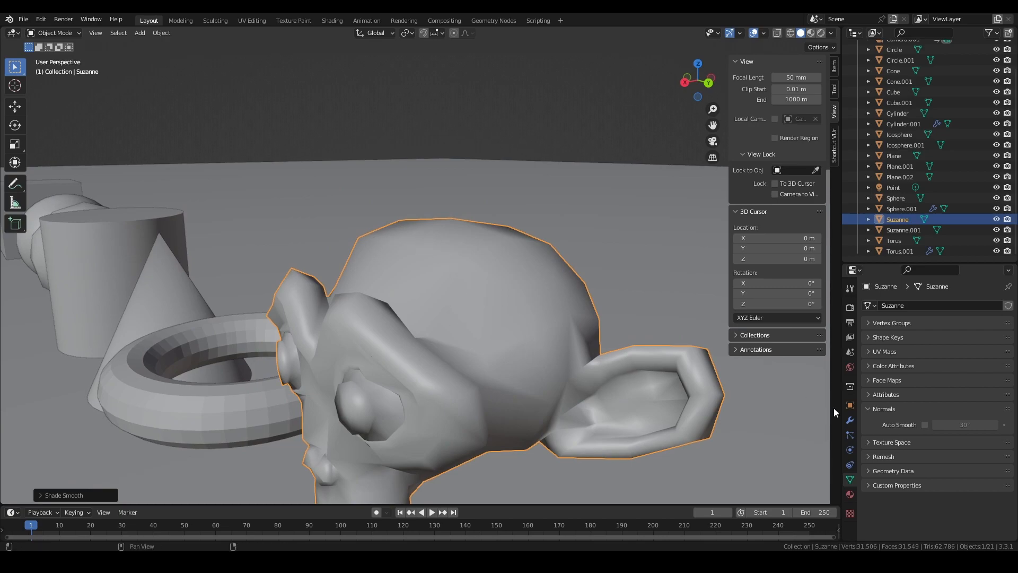
# Step: Add a Subdivision Surface modifier to the monkey head and set its viewport level to 3
pyautogui.click(850, 420)
pyautogui.click(881, 306)
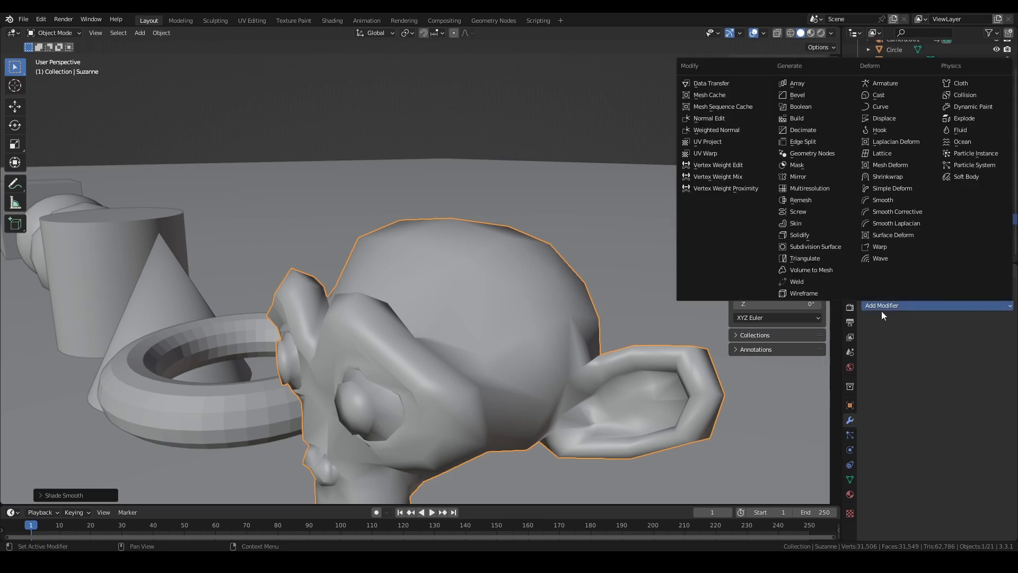
pyautogui.click(815, 247)
pyautogui.moveTo(663, 328); pyautogui.dragTo(578, 345, button='middle')
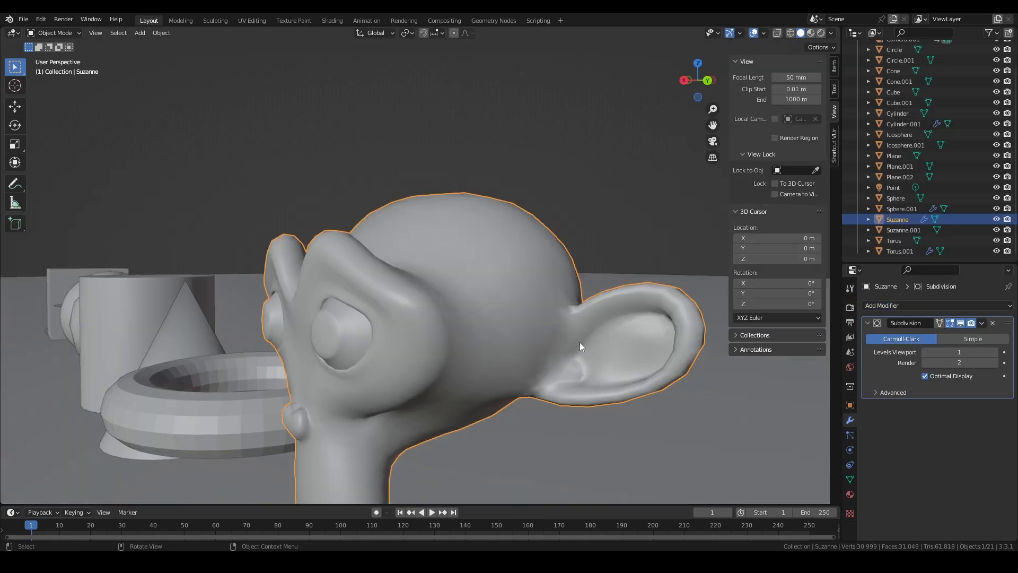
pyautogui.click(995, 352)
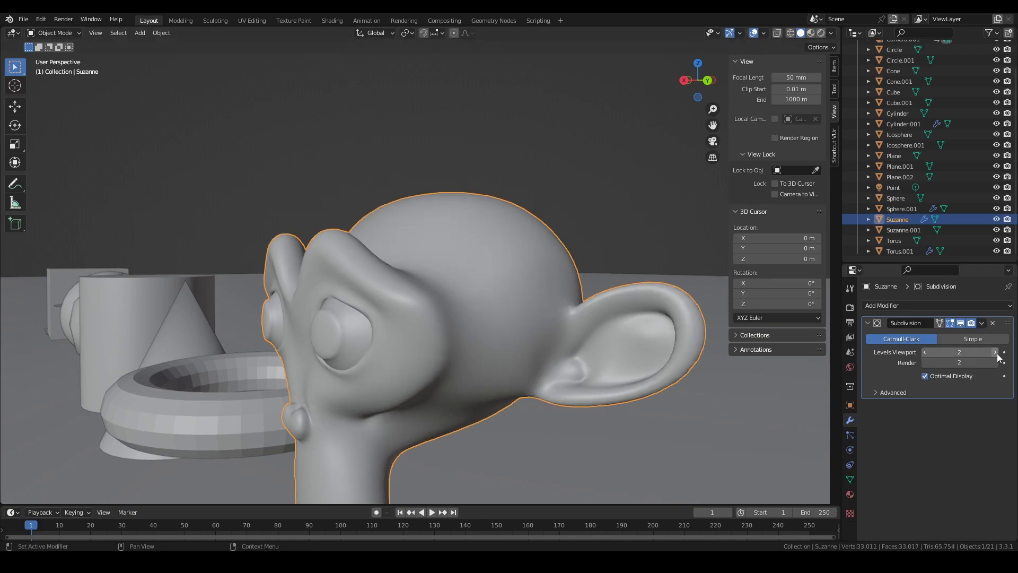
pyautogui.click(996, 353)
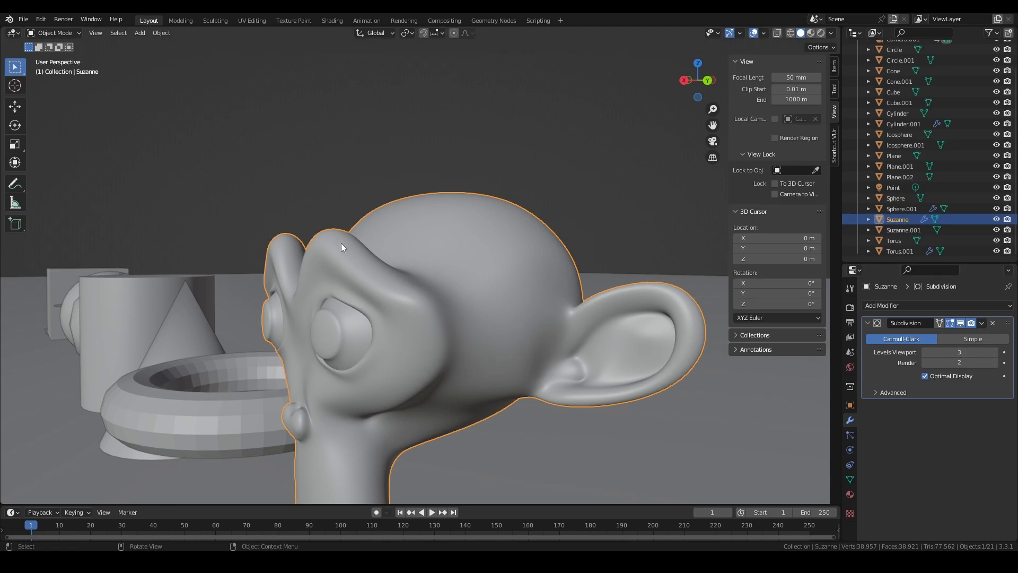
# Step: Apply Shade Smooth to the subdivided monkey head and inspect its ear and face up close
pyautogui.rightClick(379, 285)
pyautogui.click(379, 286)
pyautogui.moveTo(442, 310)
pyautogui.mouseDown(button='middle')
pyautogui.moveTo(422, 287)
pyautogui.moveTo(384, 281)
pyautogui.moveTo(401, 297)
pyautogui.moveTo(440, 301)
pyautogui.mouseUp(button='middle')
pyautogui.scroll(4, 413, 299)
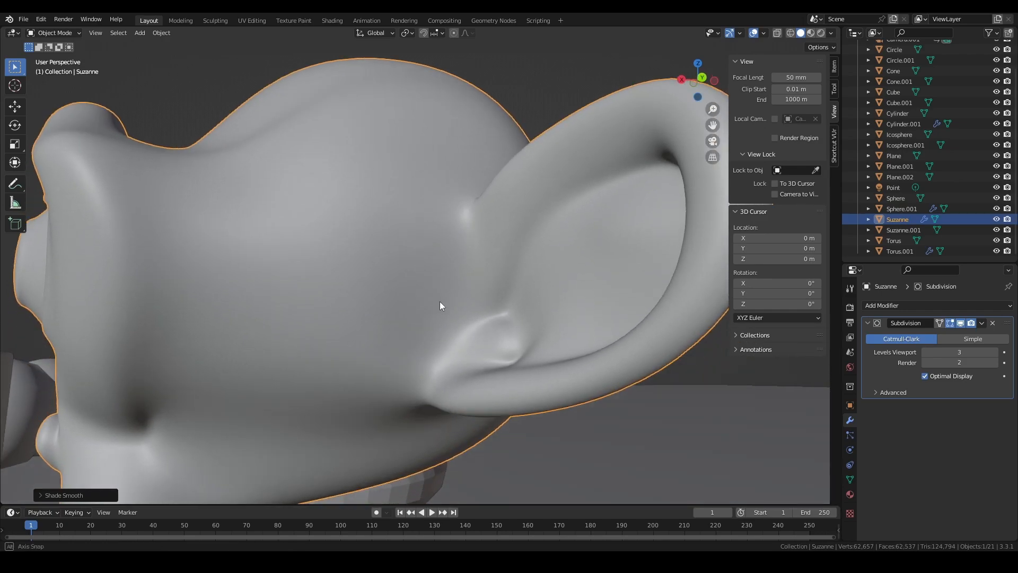
pyautogui.scroll(-4, 505, 277)
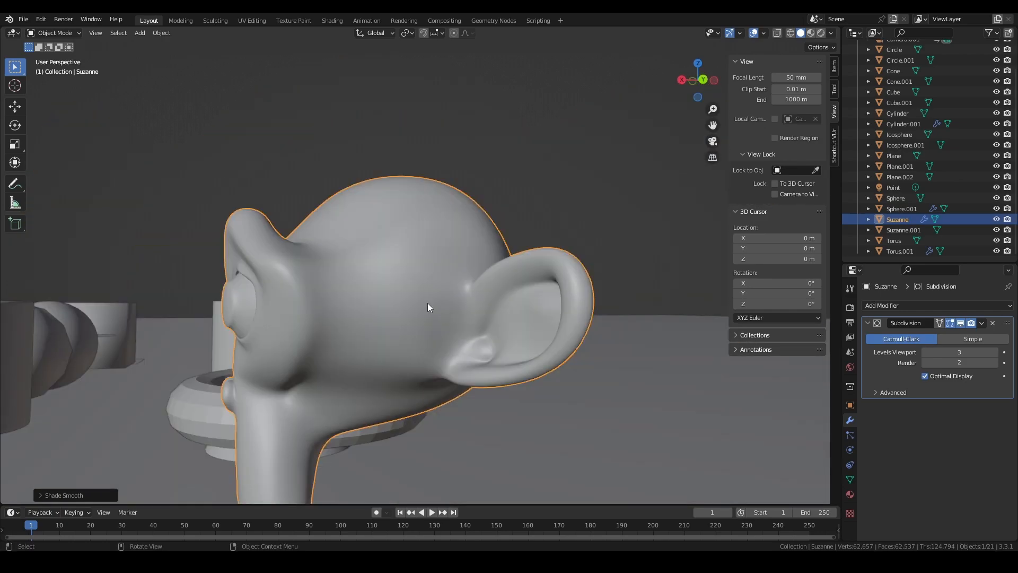
pyautogui.moveTo(410, 307); pyautogui.dragTo(434, 305, button='middle')
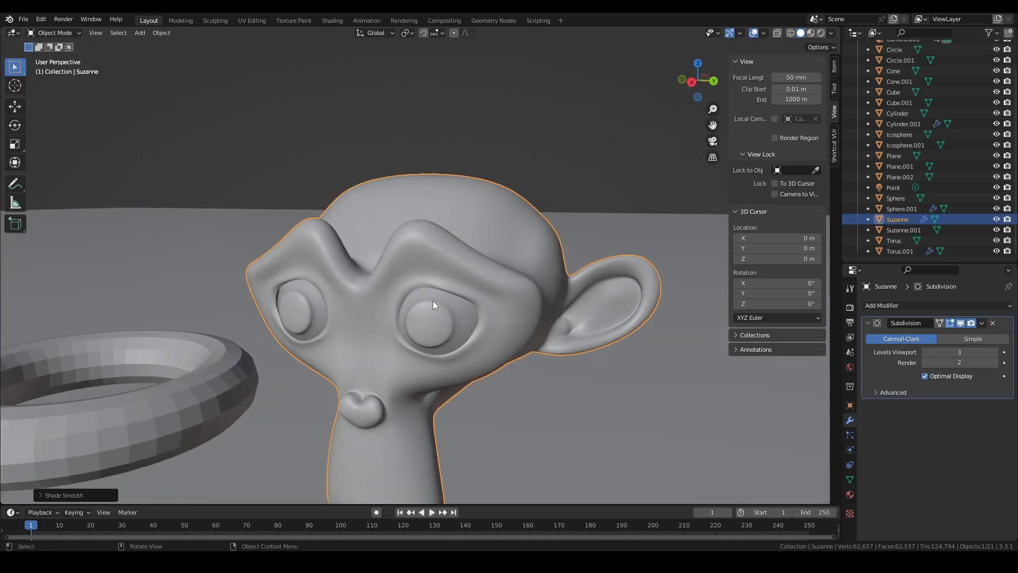
# Step: Raise the monkey head's viewport subdivision level to 5 and show the scene Statistics overlay
pyautogui.click(995, 352)
pyautogui.click(995, 352)
pyautogui.moveTo(507, 340); pyautogui.dragTo(494, 313, button='middle')
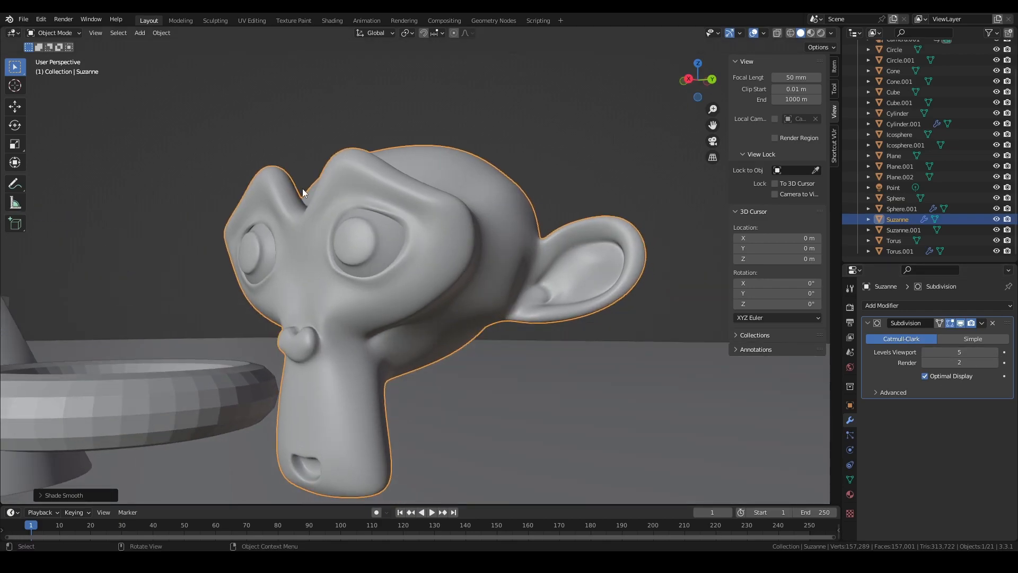
pyautogui.click(764, 33)
pyautogui.click(714, 110)
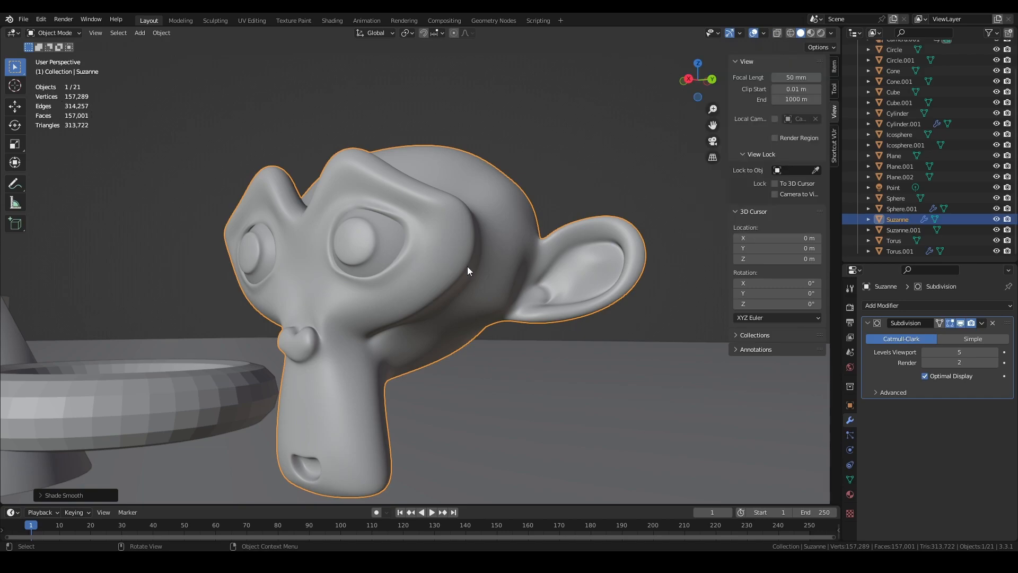
# Step: Lower the monkey head's viewport subdivision level to 2, try render level 3, and return the render level to 2
pyautogui.click(925, 351)
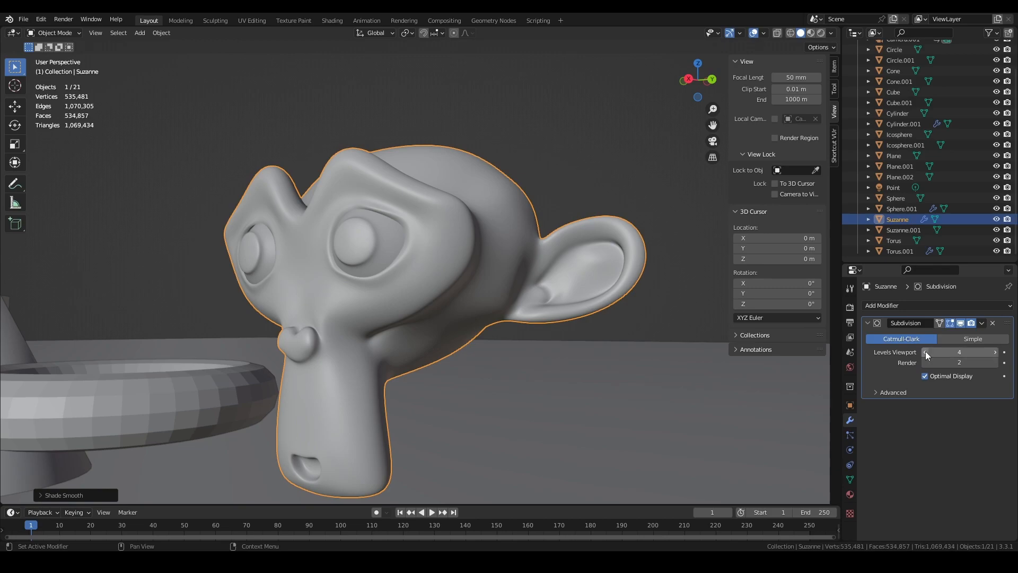
pyautogui.click(925, 351)
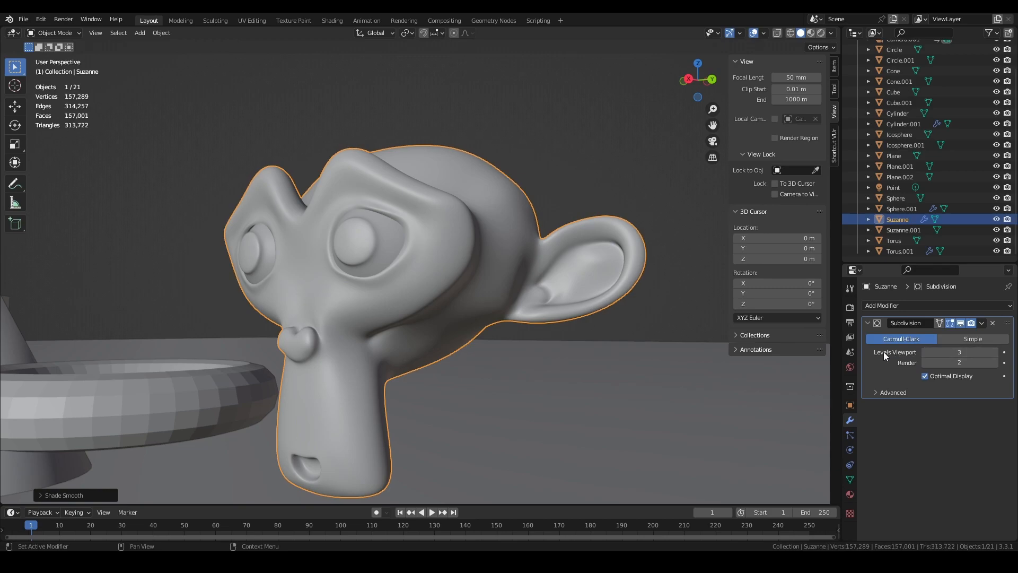
pyautogui.click(926, 352)
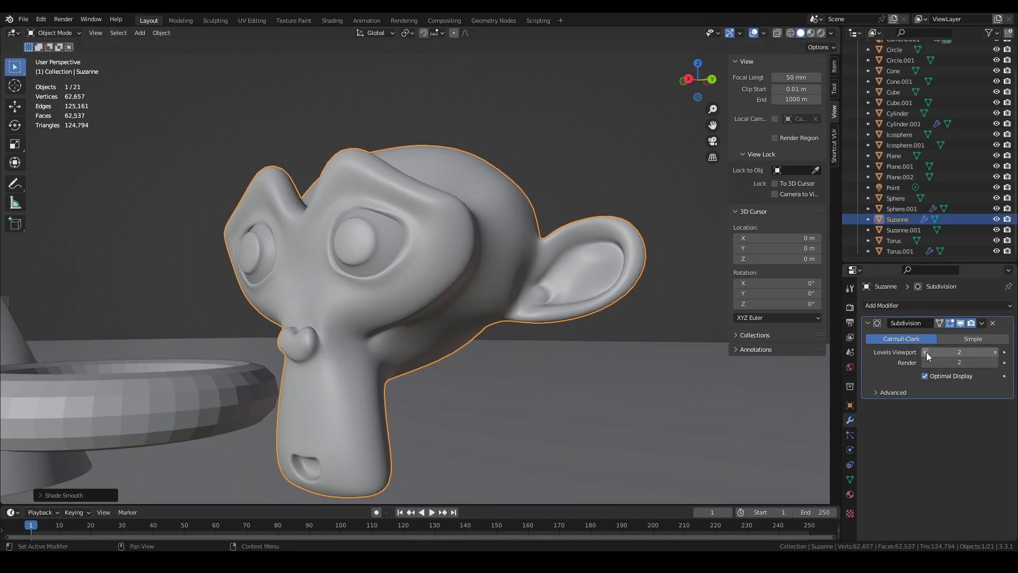
pyautogui.moveTo(558, 347); pyautogui.dragTo(535, 308, button='middle')
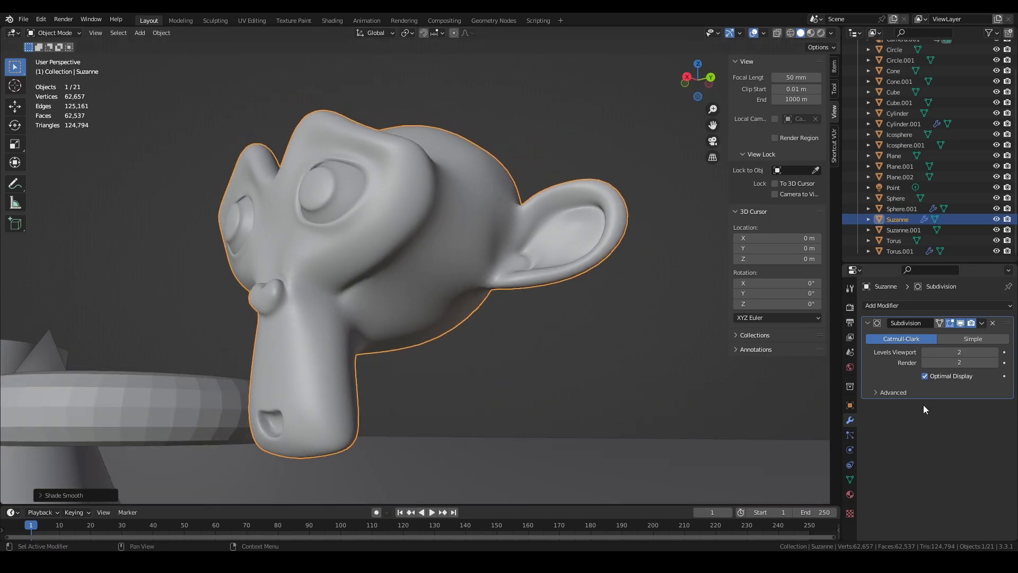
pyautogui.click(997, 362)
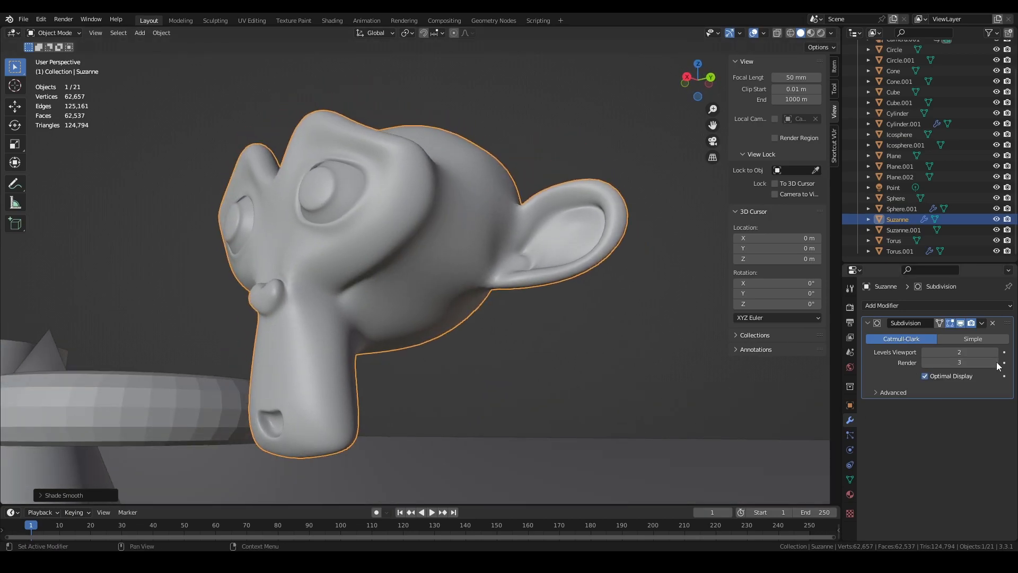
pyautogui.click(926, 362)
pyautogui.scroll(-2, 513, 252)
pyautogui.moveTo(513, 252); pyautogui.dragTo(470, 244, button='middle')
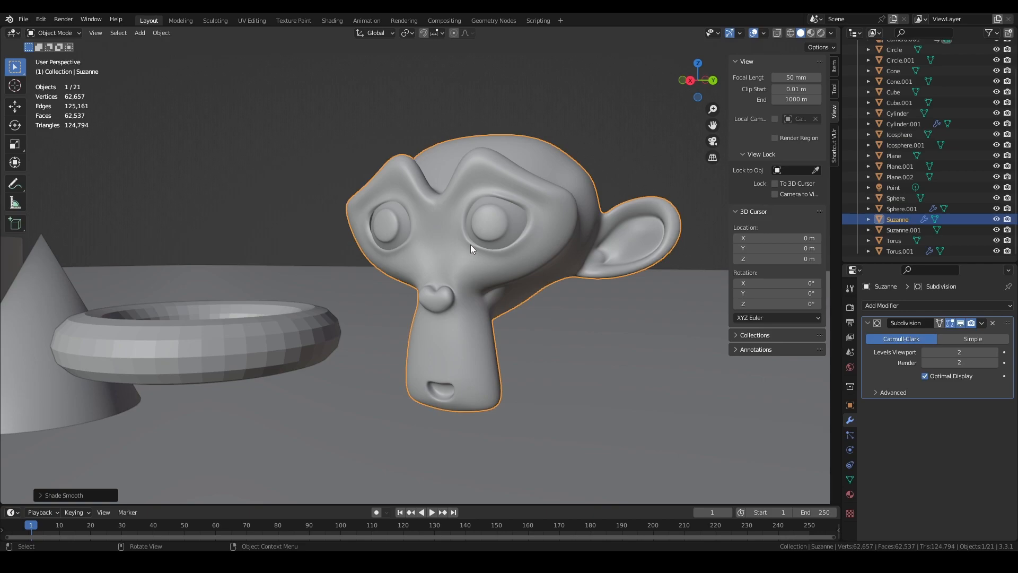
# Step: Add a Subdivision Surface modifier to the flat-shaded torus, set its viewport level to 3, and inspect the surface
pyautogui.click(287, 332)
pyautogui.moveTo(288, 332)
pyautogui.keyDown('shift'); pyautogui.mouseDown(button='middle')
pyautogui.moveTo(337, 320)
pyautogui.moveTo(305, 331)
pyautogui.mouseUp(button='middle'); pyautogui.keyUp('shift')
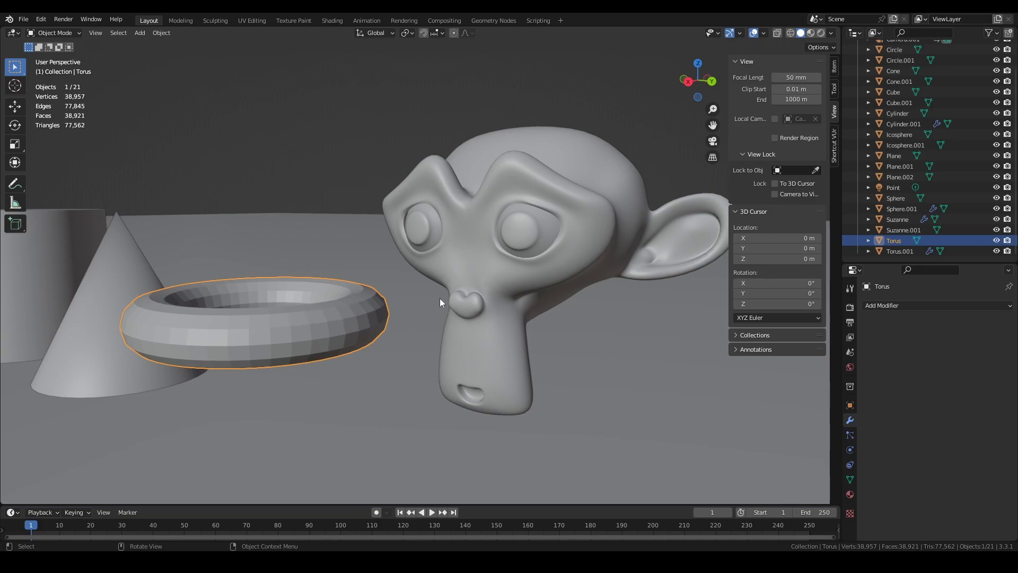
pyautogui.click(906, 305)
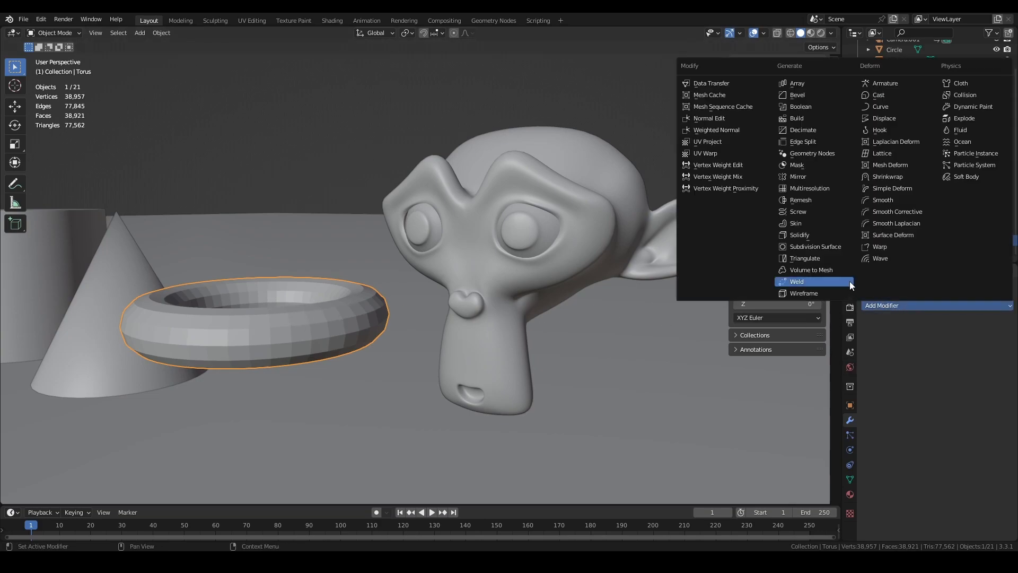
pyautogui.click(830, 246)
pyautogui.click(995, 352)
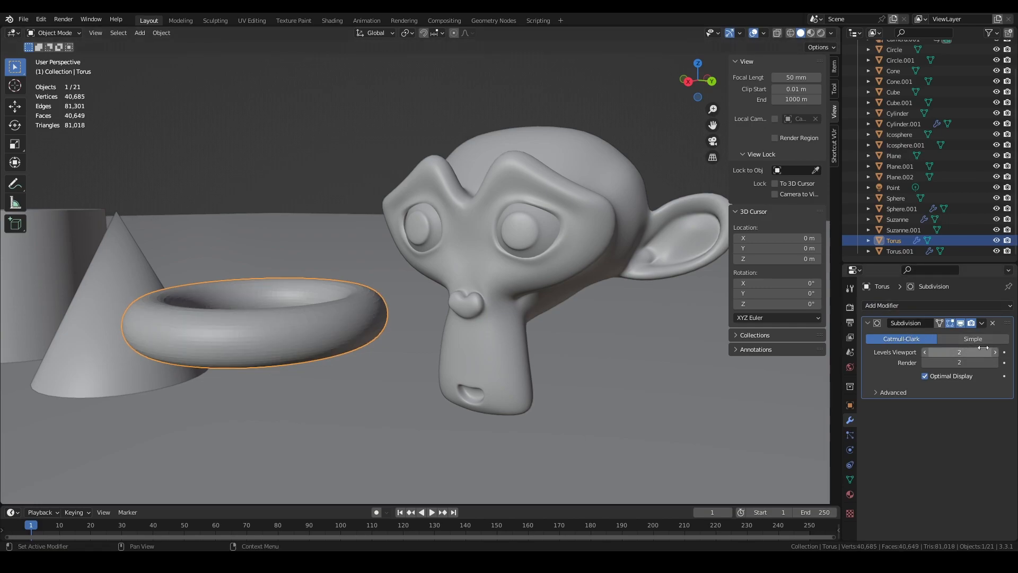
pyautogui.click(994, 352)
pyautogui.moveTo(362, 330); pyautogui.dragTo(307, 322, button='middle')
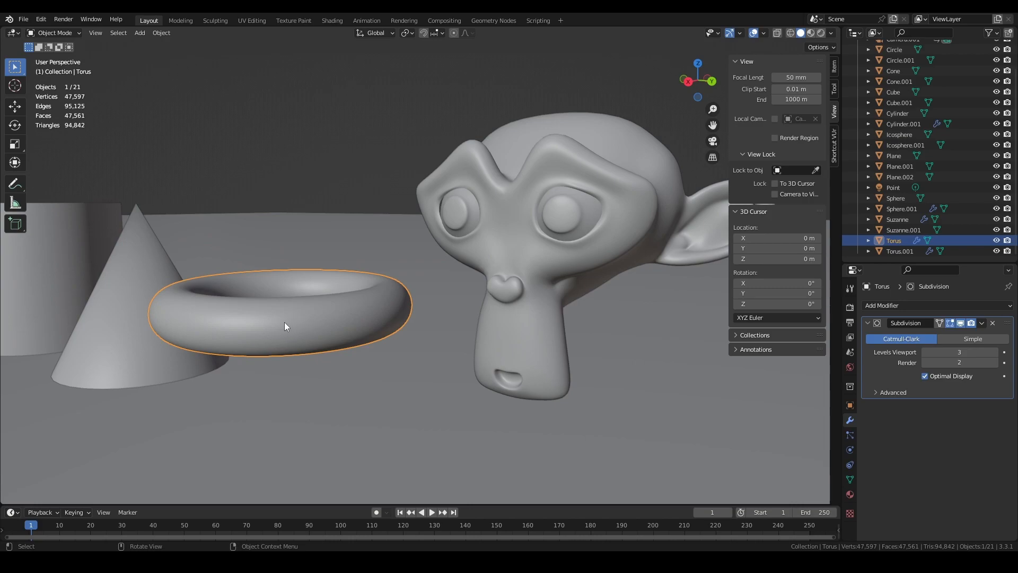
pyautogui.scroll(2, 275, 322)
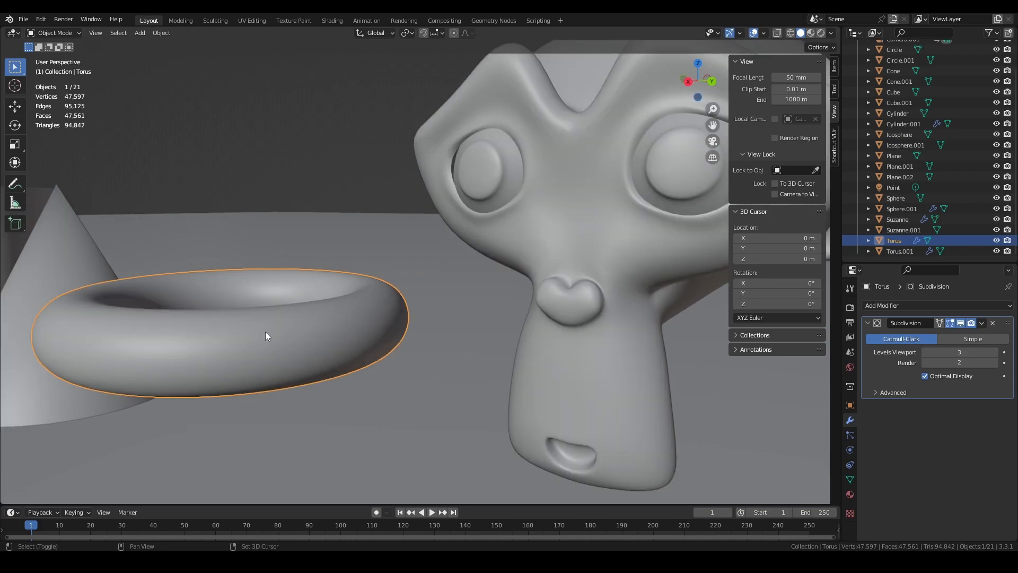
pyautogui.keyDown('shift'); pyautogui.moveTo(262, 333); pyautogui.dragTo(396, 296, button='middle'); pyautogui.keyUp('shift')
pyautogui.scroll(4, 387, 305)
pyautogui.scroll(-4, 371, 324)
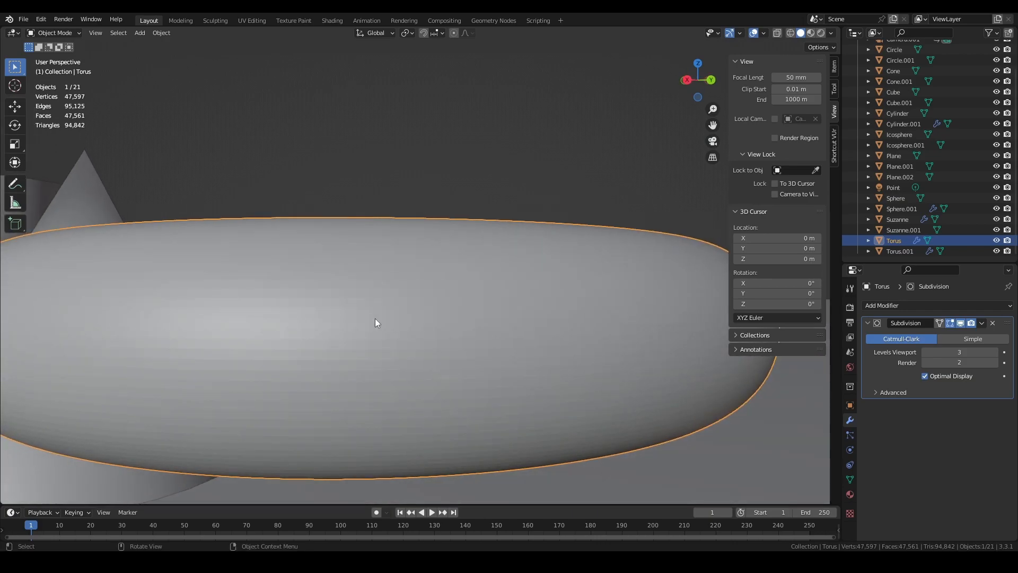
# Step: Raise the torus's viewport subdivision level to 4 and inspect its surface up close and from above
pyautogui.click(995, 352)
pyautogui.moveTo(459, 345); pyautogui.dragTo(448, 349, button='middle')
pyautogui.scroll(3, 368, 342)
pyautogui.scroll(1, 367, 345)
pyautogui.scroll(-2, 371, 338)
pyautogui.scroll(-3, 391, 292)
pyautogui.moveTo(393, 288); pyautogui.dragTo(445, 312, button='middle')
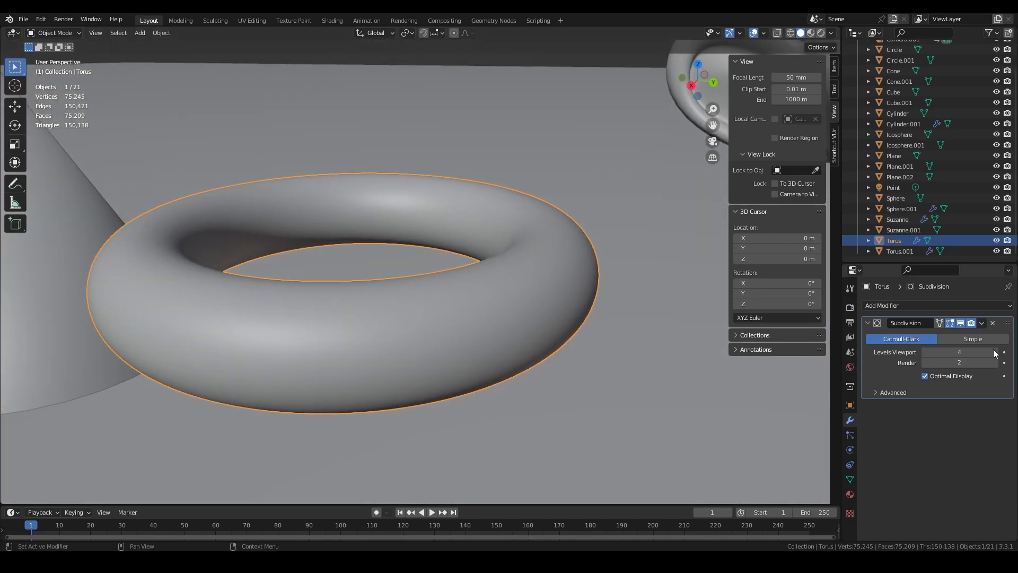
# Step: Set the torus's viewport subdivision level to 1
pyautogui.click(926, 352)
pyautogui.click(925, 352)
pyautogui.click(925, 352)
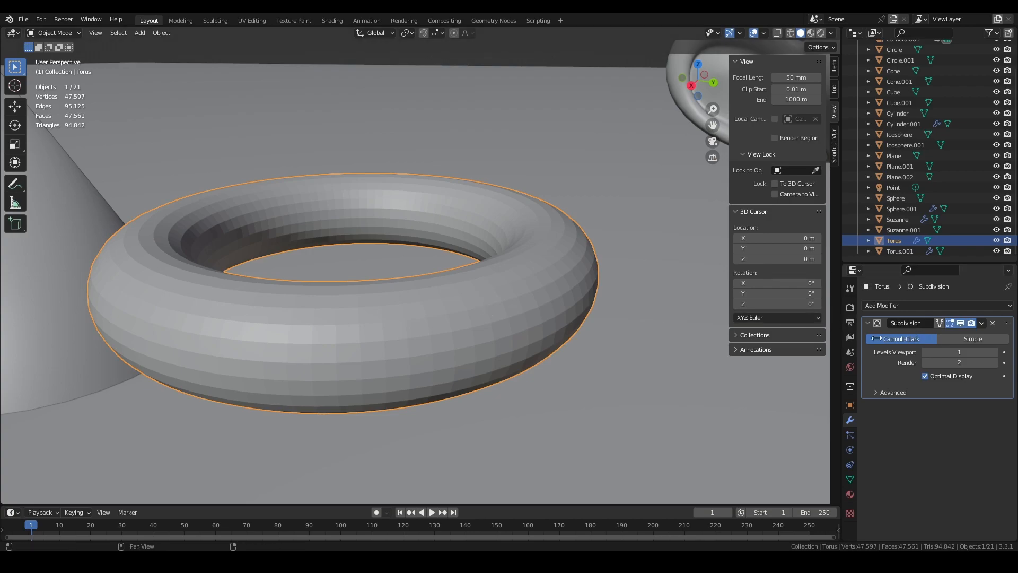
# Step: Shade the torus smooth and inspect its surface at the current subdivision level
pyautogui.rightClick(444, 338)
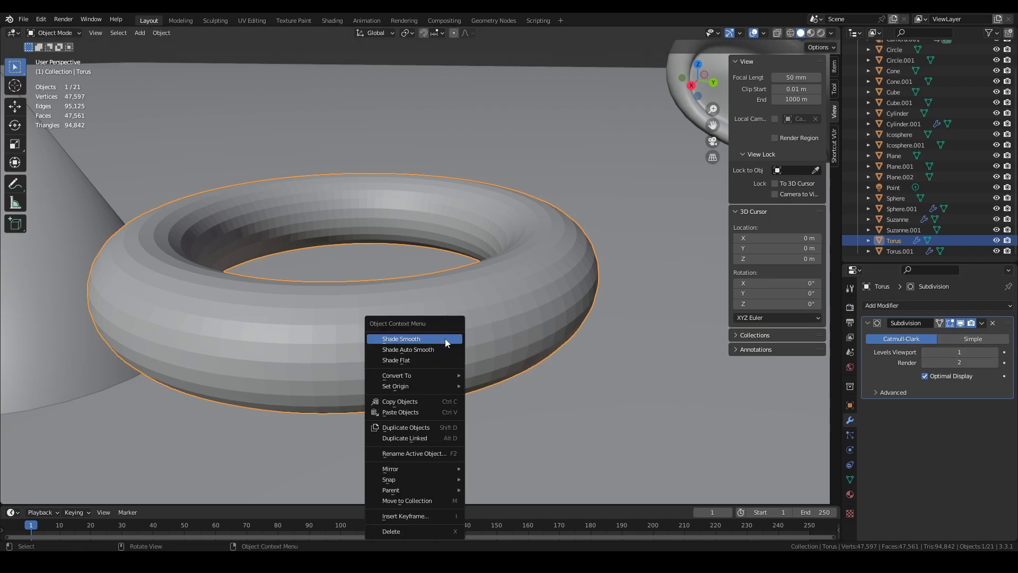
pyautogui.click(445, 339)
pyautogui.moveTo(444, 339); pyautogui.dragTo(459, 278, button='middle')
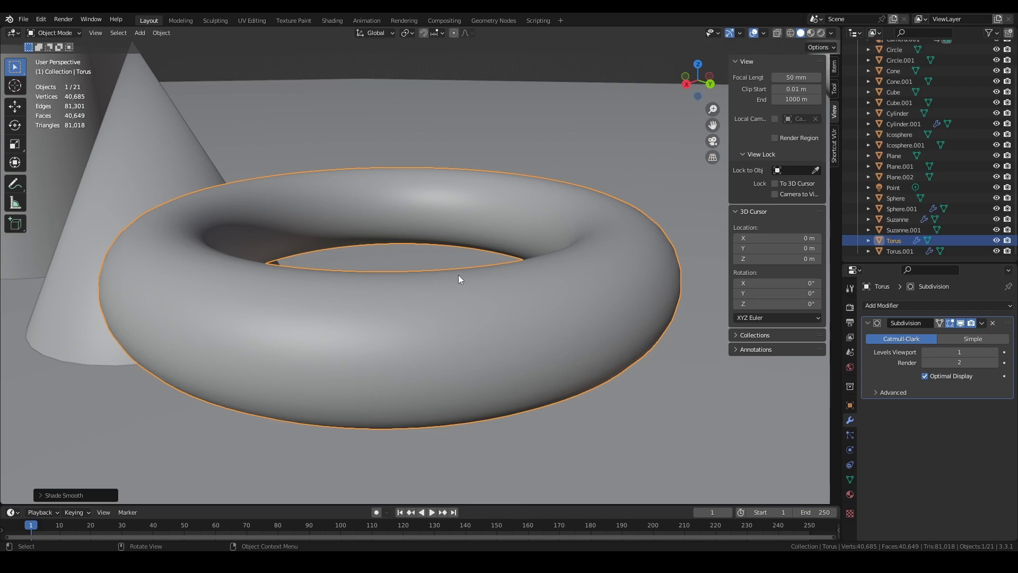
pyautogui.moveTo(592, 235); pyautogui.dragTo(583, 264, button='middle')
# Step: Raise the torus's viewport subdivision level to 3 and inspect its smooth surface
pyautogui.click(996, 352)
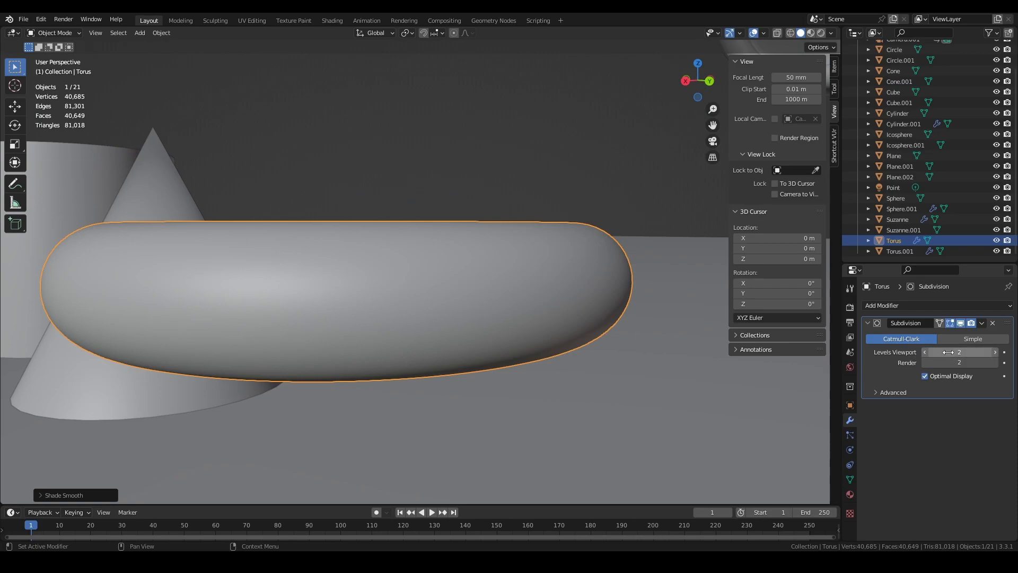
pyautogui.click(996, 352)
pyautogui.moveTo(503, 286); pyautogui.dragTo(452, 268, button='middle')
pyautogui.scroll(-5, 553, 321)
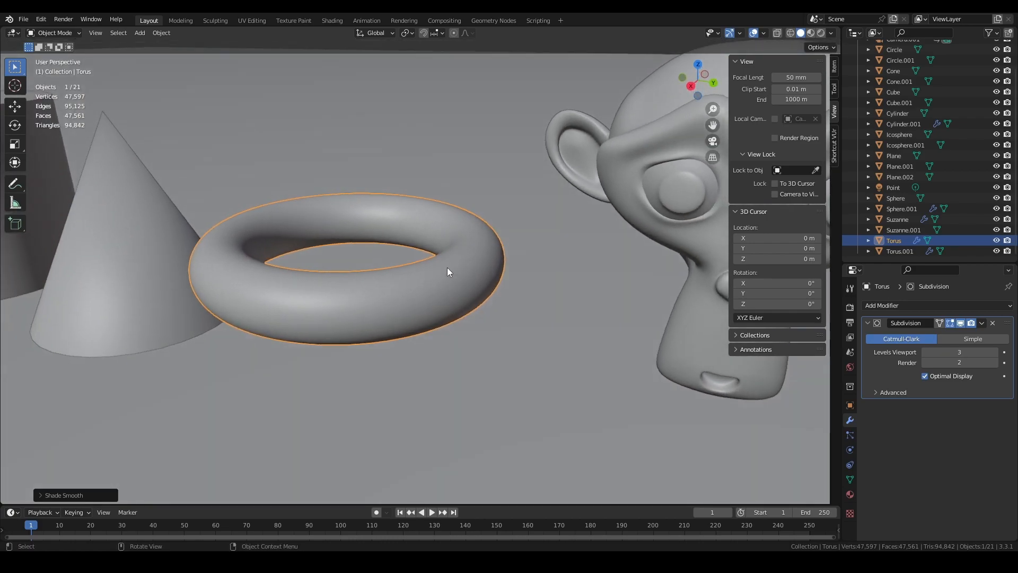
# Step: Lower the torus's viewport subdivision level to 1, trying flat shading before restoring smooth shading
pyautogui.rightClick(450, 288)
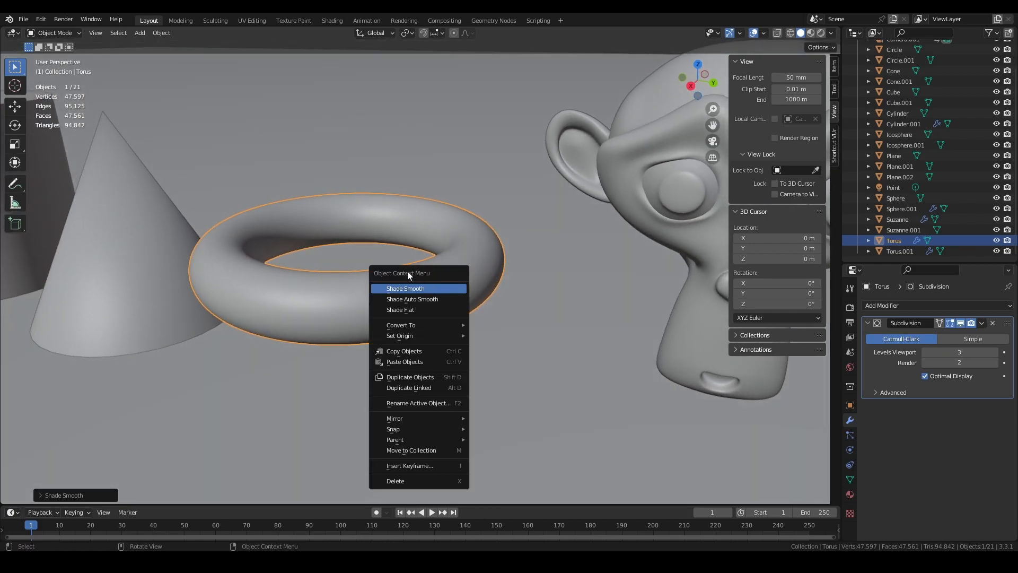
pyautogui.click(420, 309)
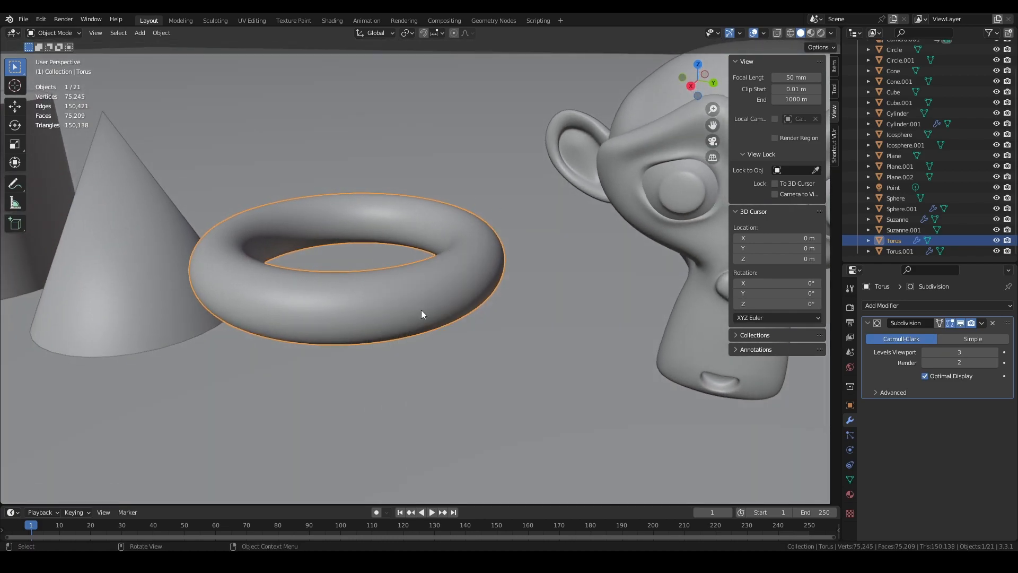
pyautogui.click(926, 352)
pyautogui.moveTo(492, 259); pyautogui.dragTo(455, 252, button='middle')
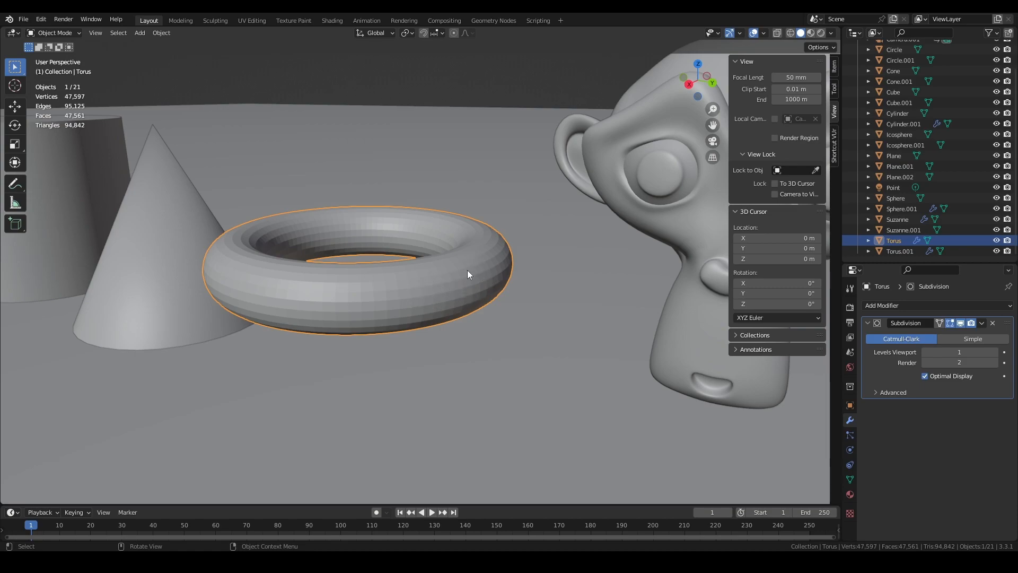
pyautogui.rightClick(465, 276)
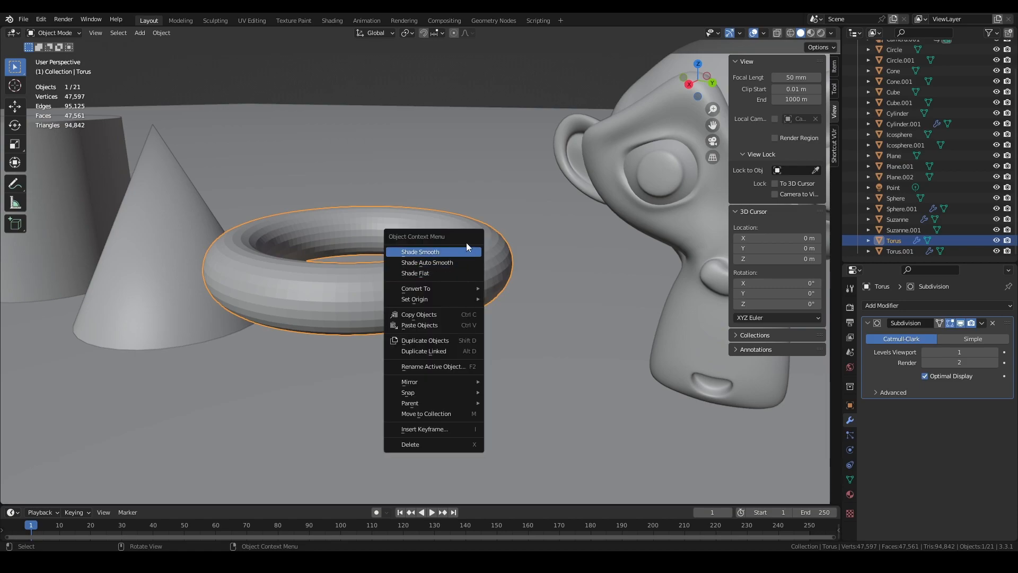
pyautogui.click(466, 251)
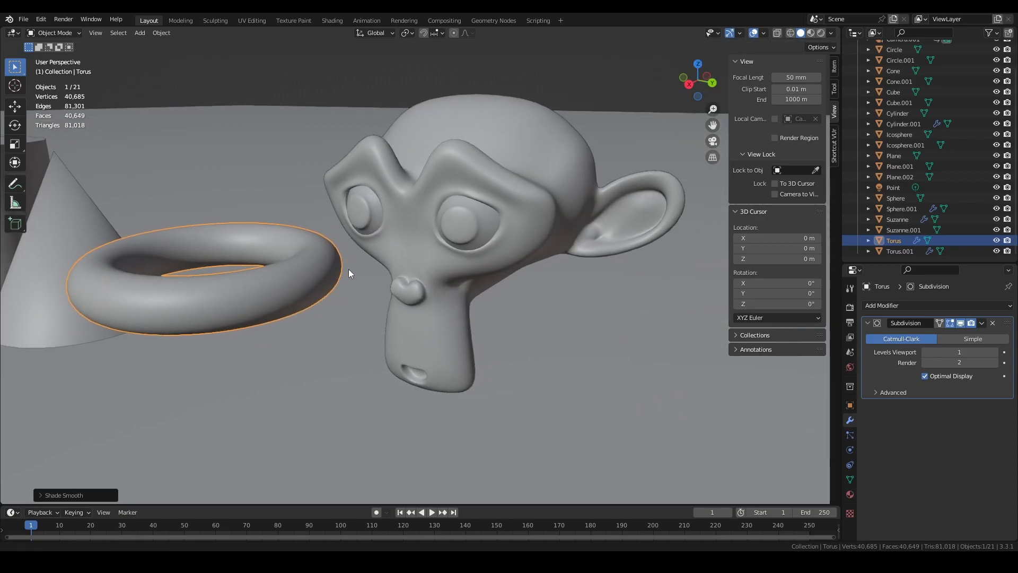
# Step: Shade the large monkey head flat and inspect the facets on its skull
pyautogui.click(479, 230)
pyautogui.rightClick(477, 228)
pyautogui.click(476, 224)
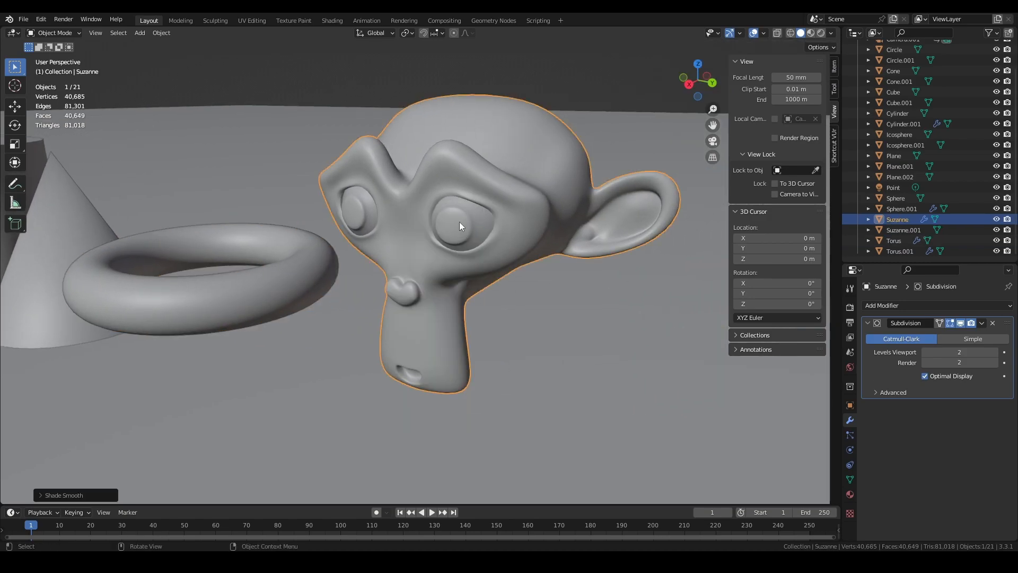
pyautogui.rightClick(479, 205)
pyautogui.click(474, 222)
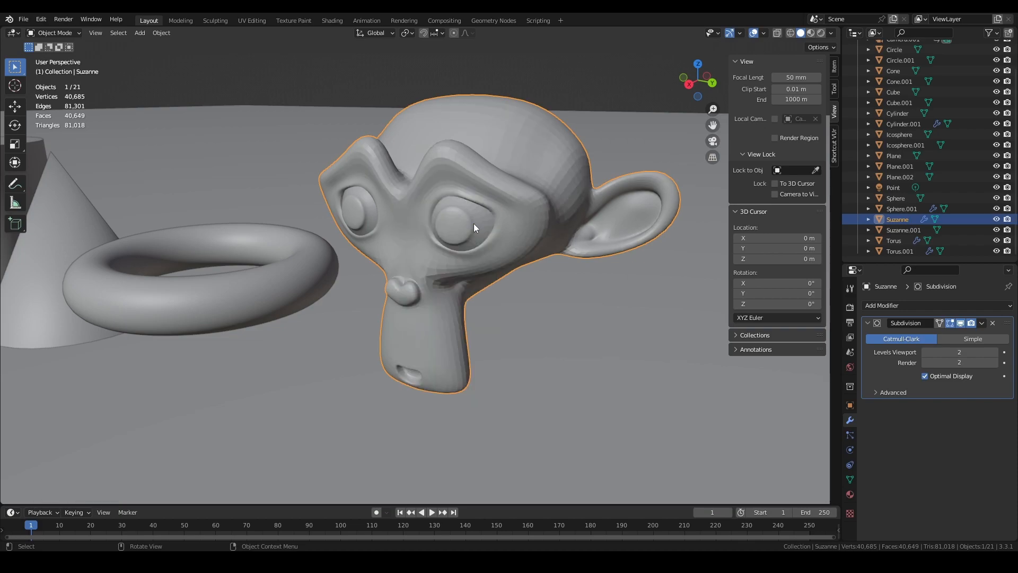
pyautogui.moveTo(489, 227); pyautogui.dragTo(432, 218, button='middle')
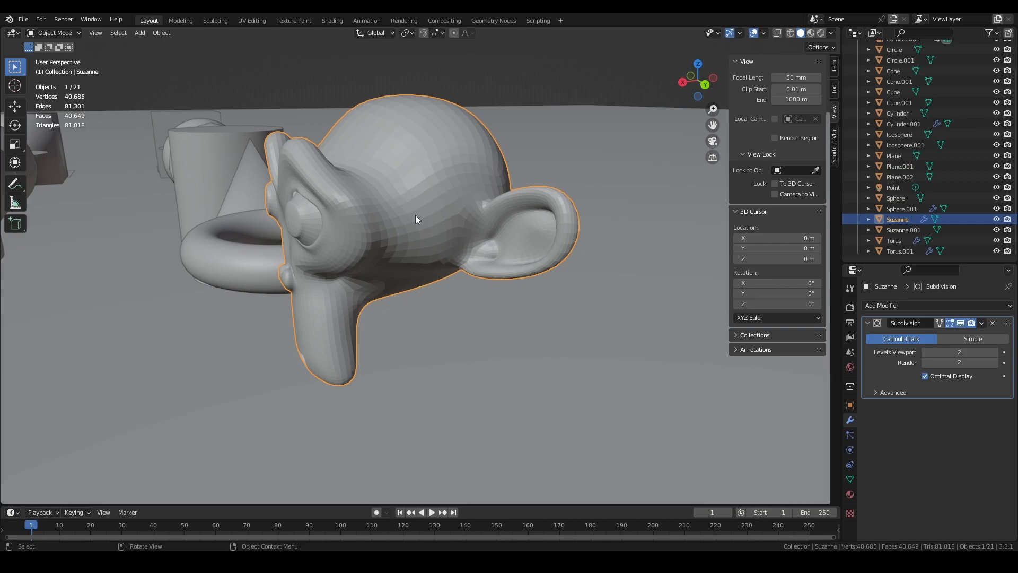
# Step: Shade the monkey head smooth and inspect it from the front and side
pyautogui.rightClick(415, 215)
pyautogui.click(416, 196)
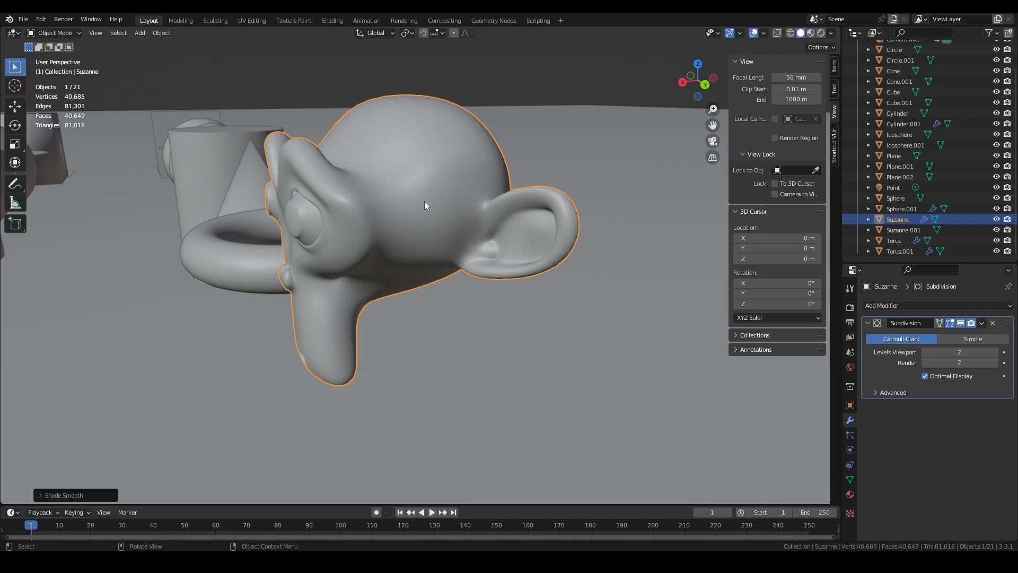
pyautogui.moveTo(341, 158); pyautogui.dragTo(430, 200, button='middle')
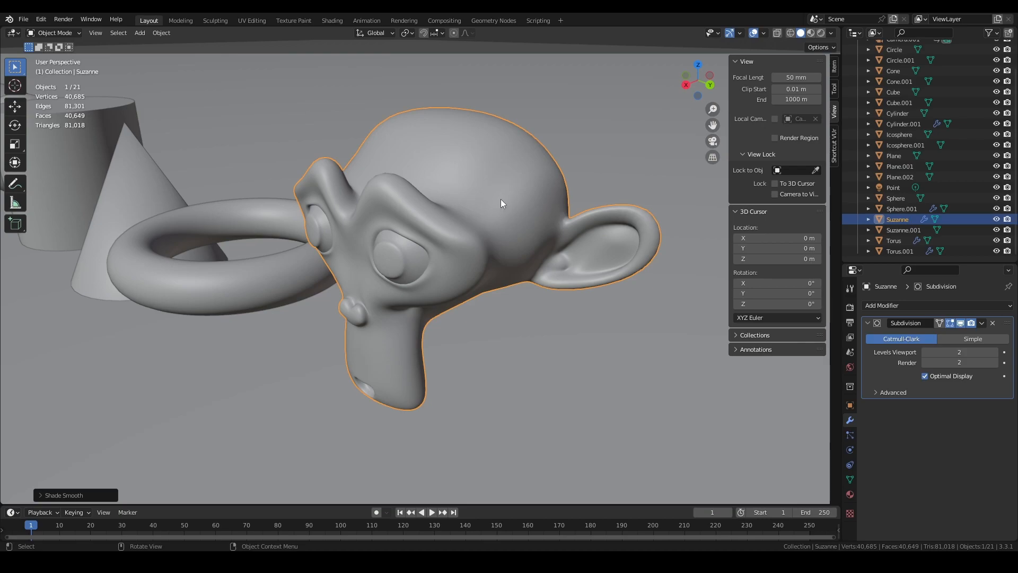
pyautogui.moveTo(502, 203); pyautogui.dragTo(495, 189, button='middle')
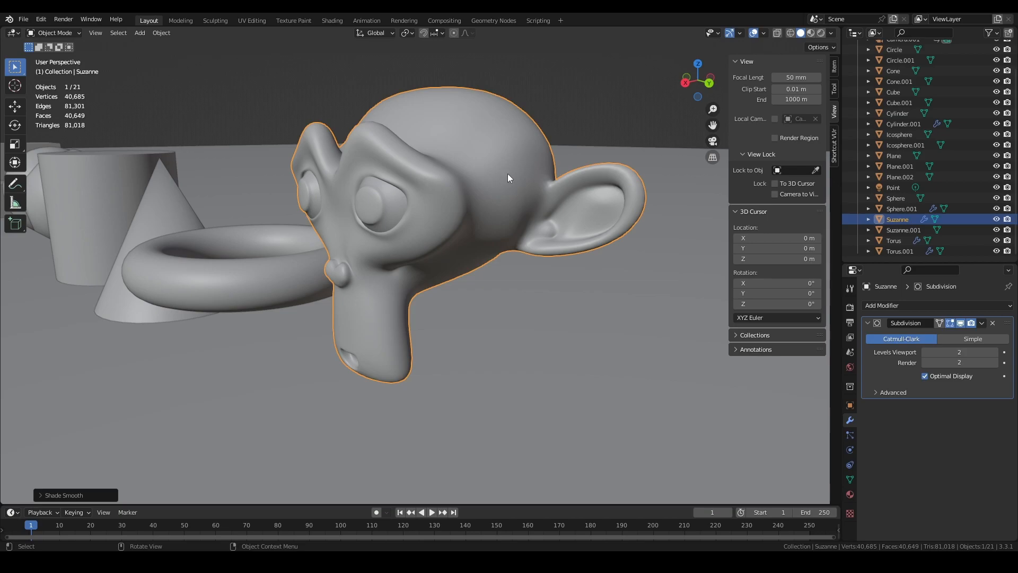
# Step: Try viewport subdivision level 1 on the monkey head, inspect it, and return the level to 2
pyautogui.click(926, 352)
pyautogui.moveTo(536, 230); pyautogui.dragTo(483, 178, button='middle')
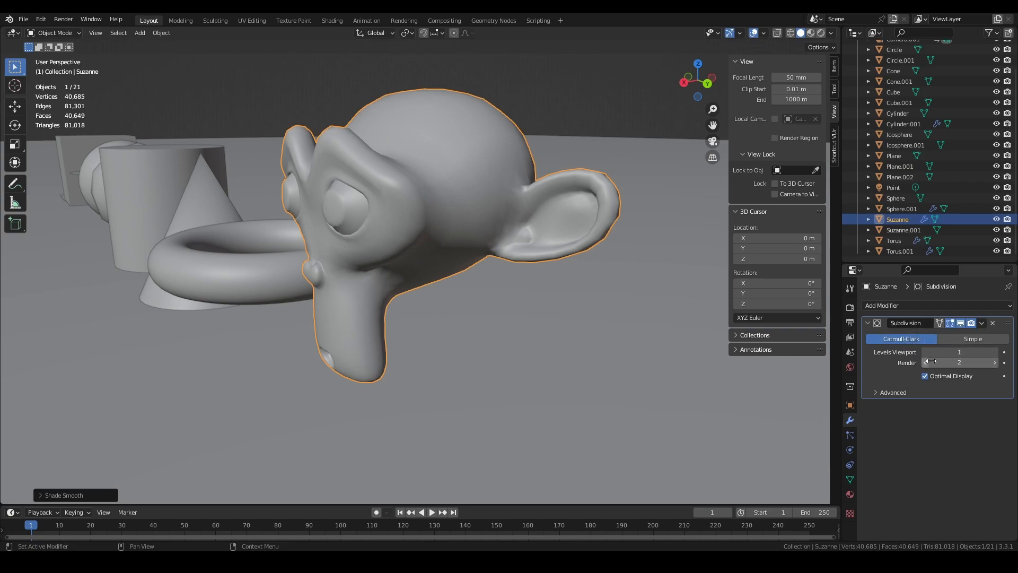
pyautogui.moveTo(457, 233); pyautogui.dragTo(494, 180, button='middle')
pyautogui.click(997, 353)
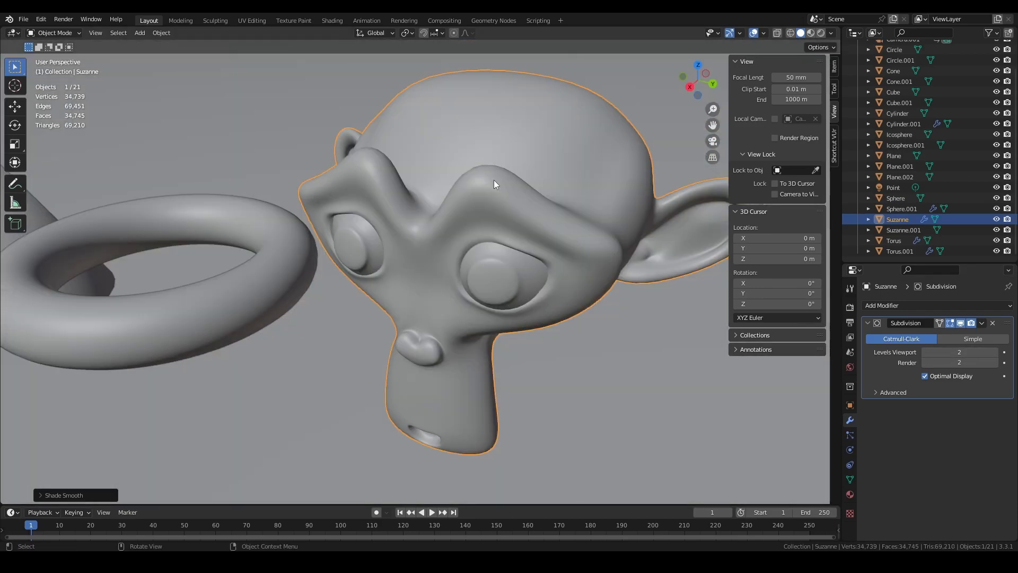
# Step: Survey the row of primitives from the monkey head back to the cube and select the cube
pyautogui.scroll(-3, 456, 205)
pyautogui.keyDown('shift'); pyautogui.moveTo(424, 193); pyautogui.dragTo(632, 209, button='middle'); pyautogui.keyUp('shift')
pyautogui.keyDown('shift'); pyautogui.moveTo(374, 229); pyautogui.dragTo(483, 235, button='middle'); pyautogui.keyUp('shift')
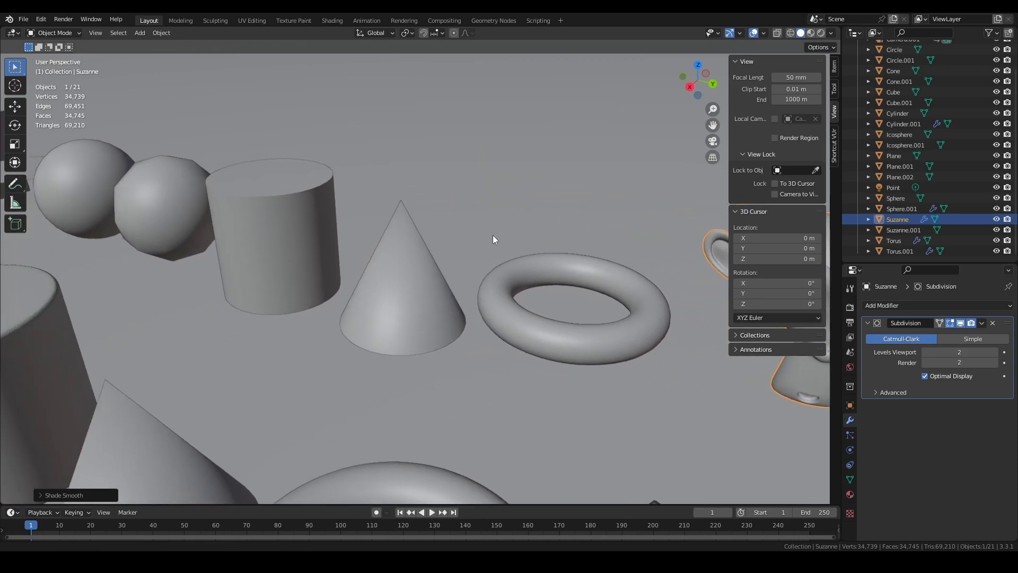
pyautogui.moveTo(424, 222); pyautogui.dragTo(473, 235, button='middle')
pyautogui.scroll(-1, 473, 234)
pyautogui.keyDown('shift'); pyautogui.moveTo(405, 243); pyautogui.dragTo(456, 265, button='middle'); pyautogui.keyUp('shift')
pyautogui.scroll(-1, 456, 265)
pyautogui.click(128, 148)
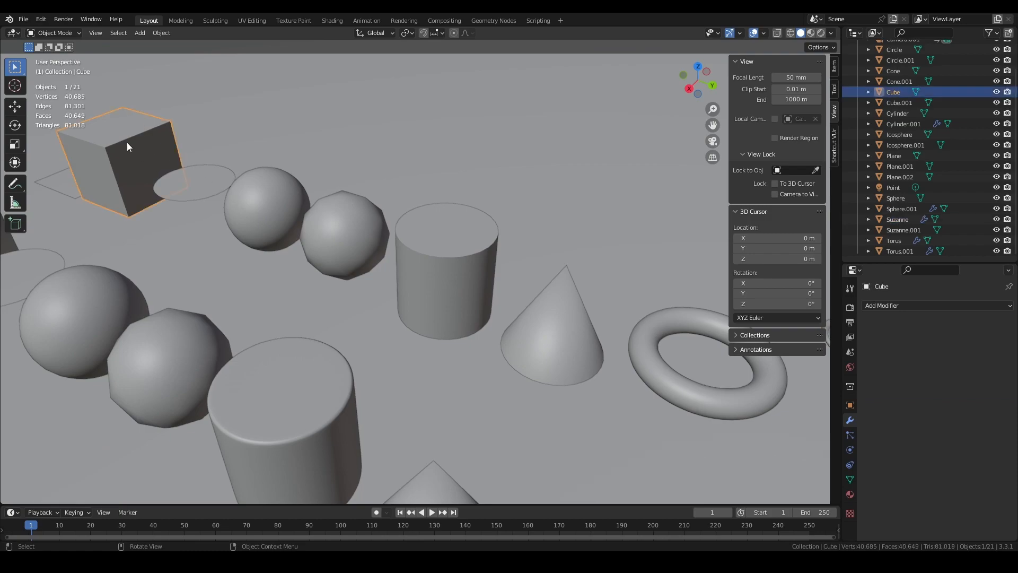
# Step: Shade the back-row cylinder flat and inspect the facets along its side
pyautogui.click(448, 222)
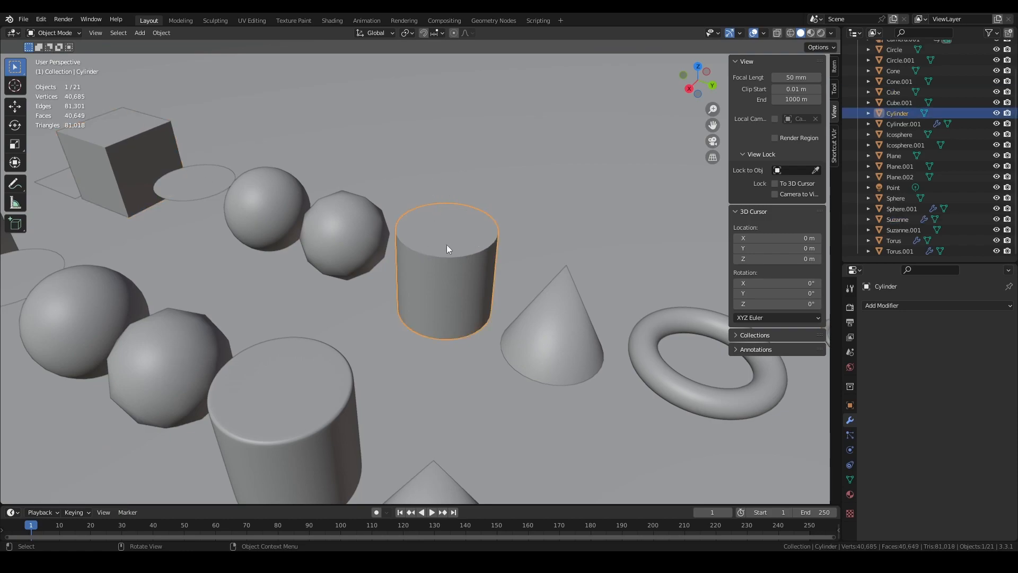
pyautogui.scroll(4, 447, 259)
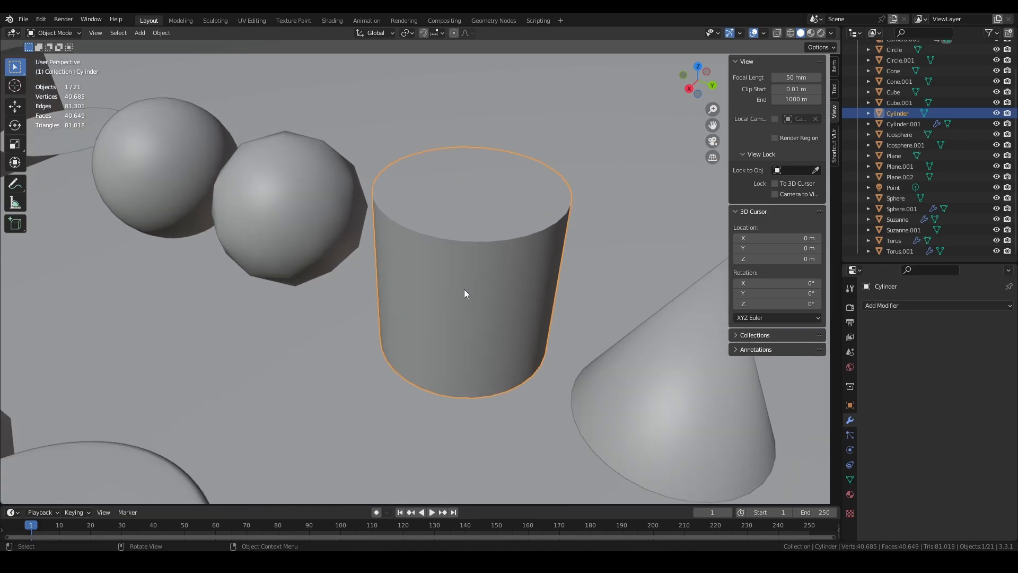
pyautogui.rightClick(461, 293)
pyautogui.click(452, 303)
pyautogui.scroll(4, 488, 259)
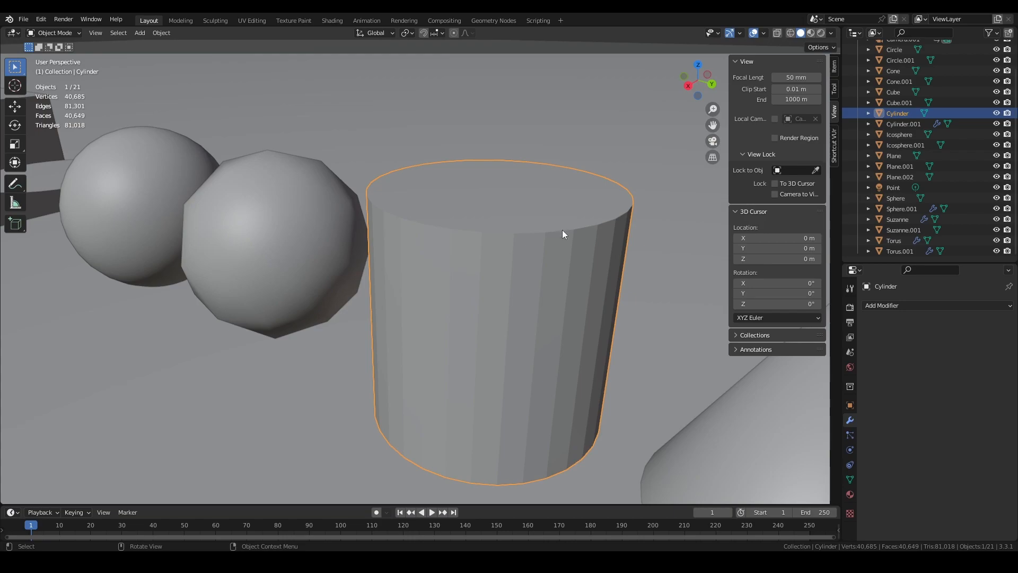
pyautogui.moveTo(574, 288); pyautogui.dragTo(431, 278, button='middle')
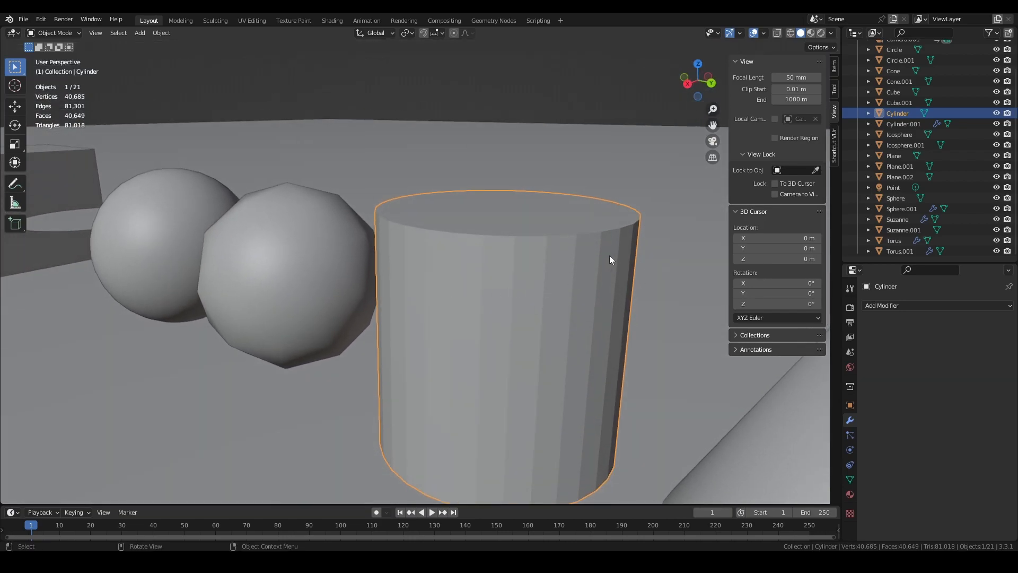
pyautogui.scroll(-2, 540, 285)
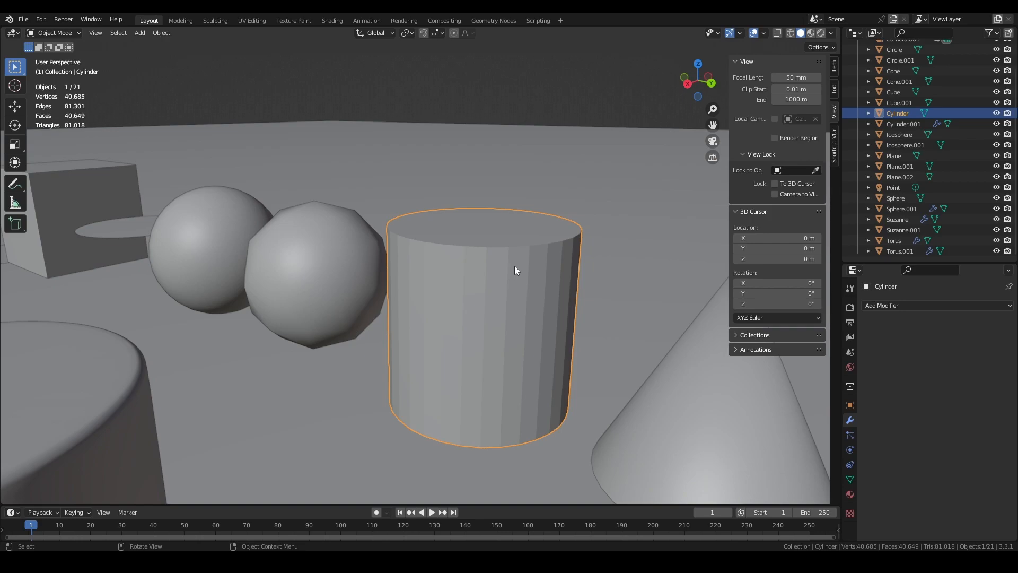
# Step: Shade the cylinder smooth with Auto Smooth enabled at a 30° angle
pyautogui.rightClick(514, 265)
pyautogui.click(511, 244)
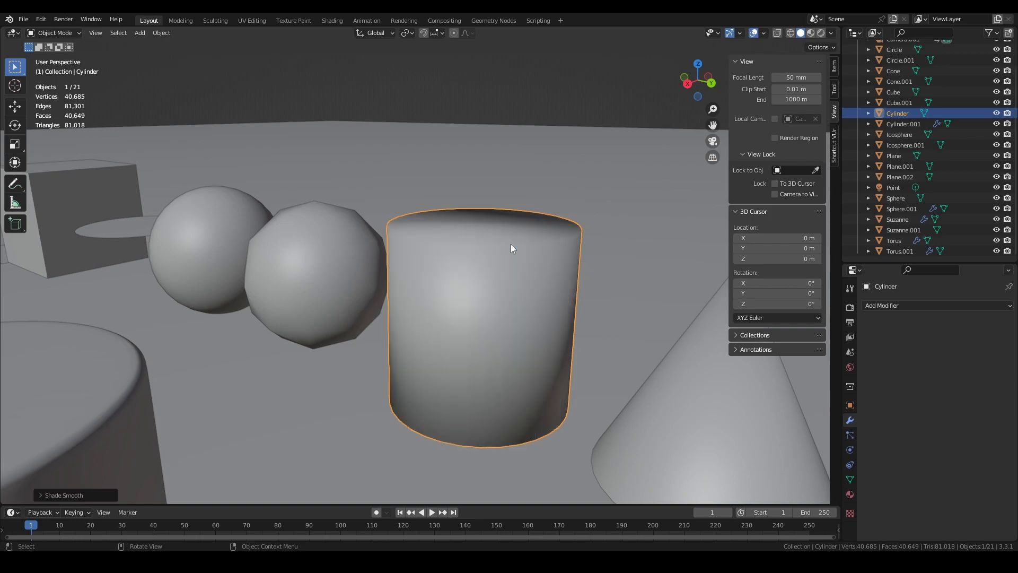
pyautogui.click(65, 496)
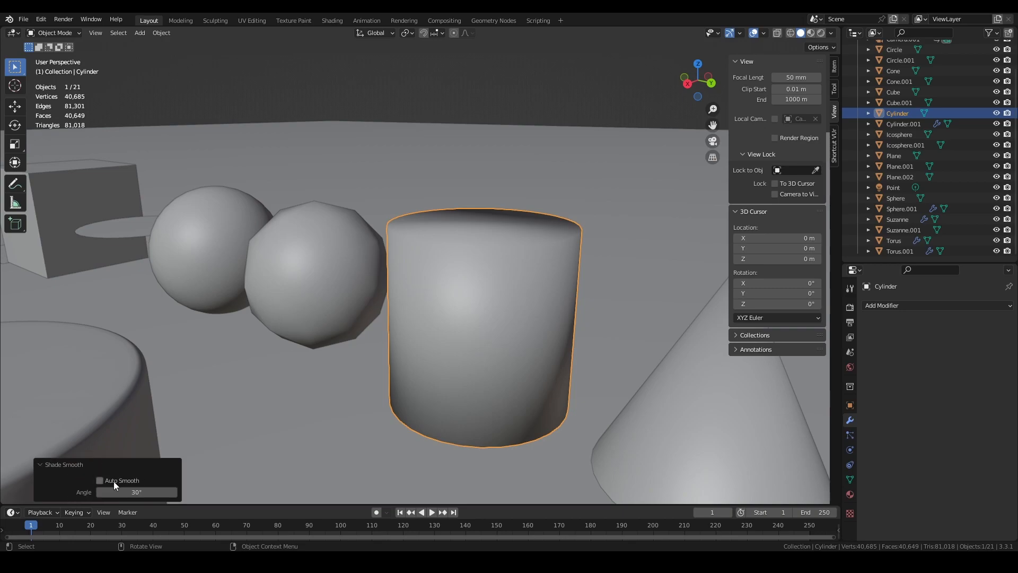
pyautogui.click(100, 480)
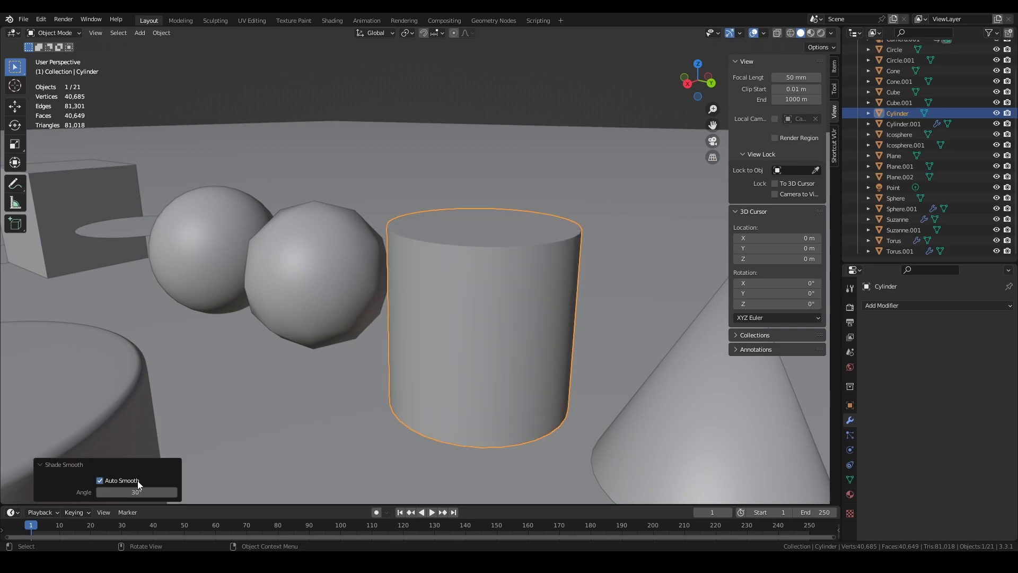
# Step: Toggle Auto Smooth off and back on in the cylinder's mesh normals settings
pyautogui.click(851, 480)
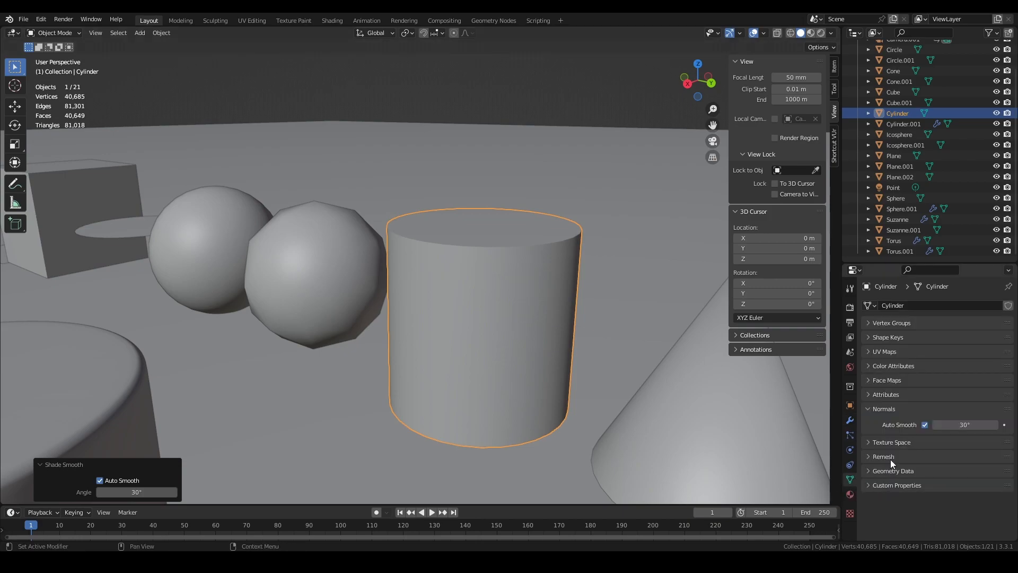
pyautogui.click(925, 425)
pyautogui.click(925, 425)
# Step: Select the cube and the cylinder alternately to compare their edges and Auto Smooth settings
pyautogui.scroll(-6, 493, 297)
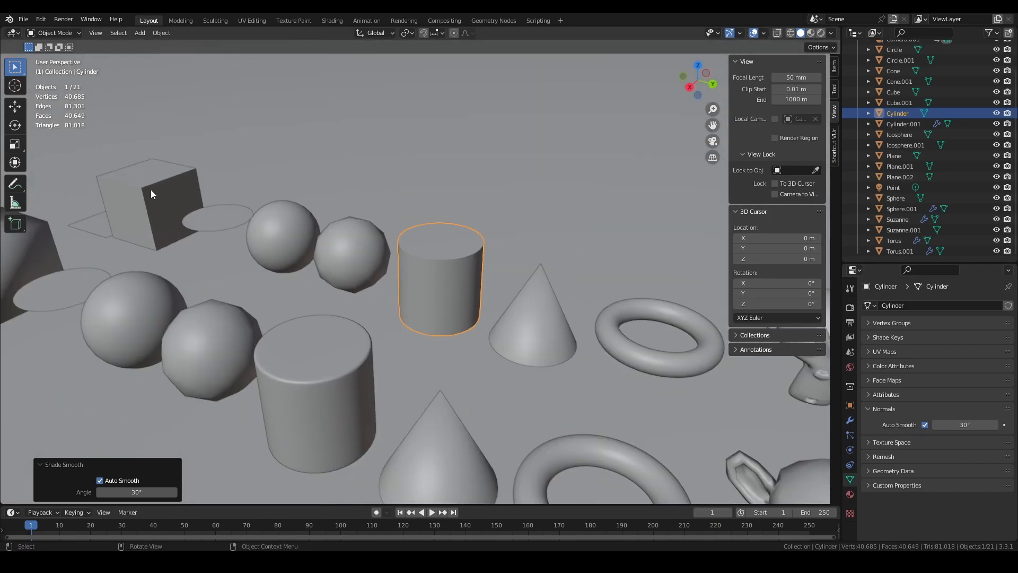
pyautogui.click(150, 189)
pyautogui.click(437, 243)
pyautogui.click(175, 198)
pyautogui.click(472, 266)
pyautogui.click(195, 203)
pyautogui.click(435, 259)
pyautogui.click(150, 178)
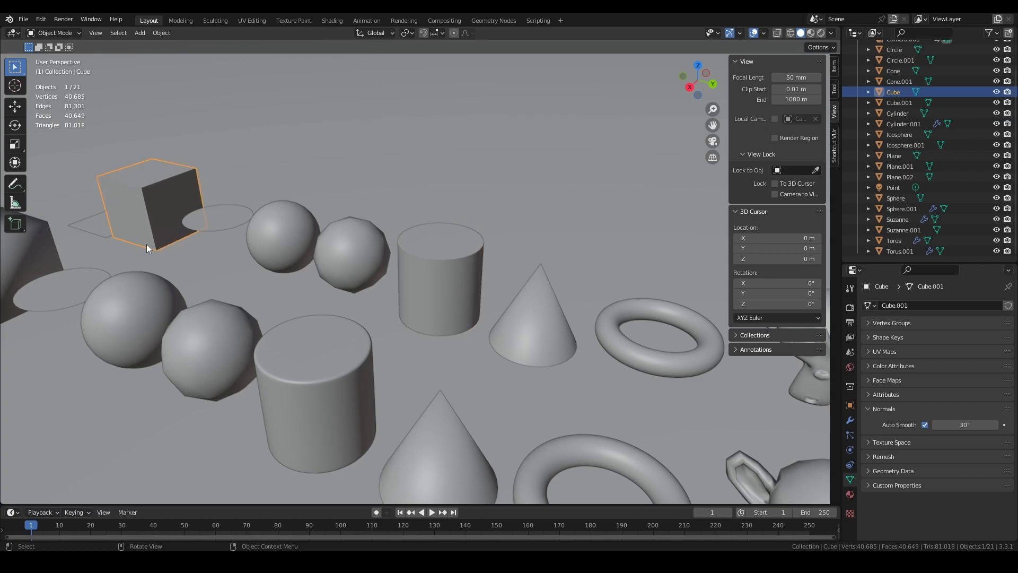
# Step: Shade the UV sphere next to the circle in the back row flat
pyautogui.moveTo(100, 183); pyautogui.dragTo(427, 186, button='middle')
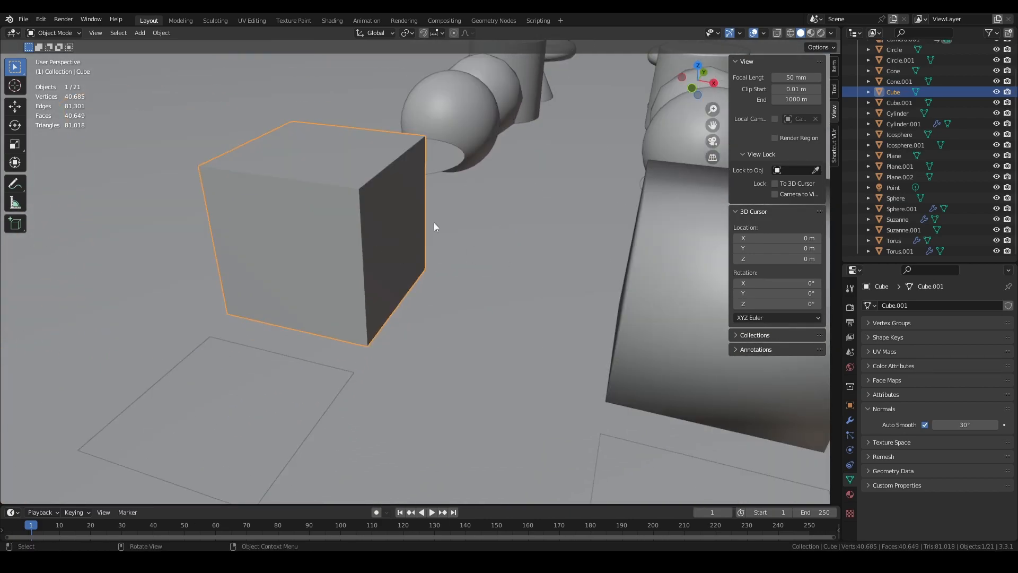
pyautogui.moveTo(424, 208); pyautogui.dragTo(376, 214, button='middle')
pyautogui.keyDown('shift'); pyautogui.moveTo(318, 159); pyautogui.dragTo(416, 285, button='middle'); pyautogui.keyUp('shift')
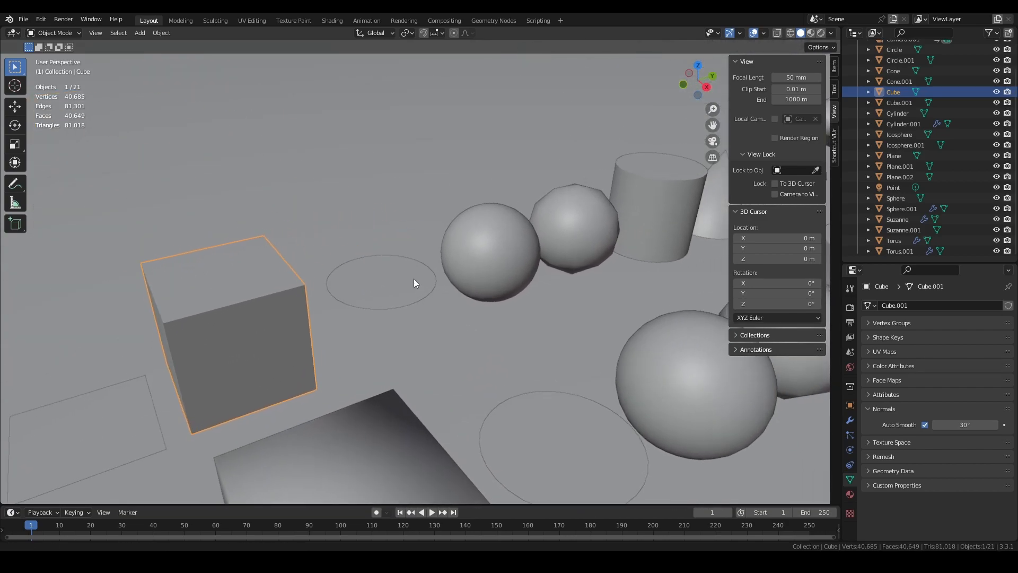
pyautogui.click(504, 249)
pyautogui.rightClick(504, 250)
pyautogui.click(496, 272)
pyautogui.moveTo(495, 272); pyautogui.dragTo(553, 248, button='middle')
pyautogui.scroll(1, 551, 267)
# Step: Annotate the cube's dark side face with an outline and an arrow pointing outward from its center
pyautogui.press('n')
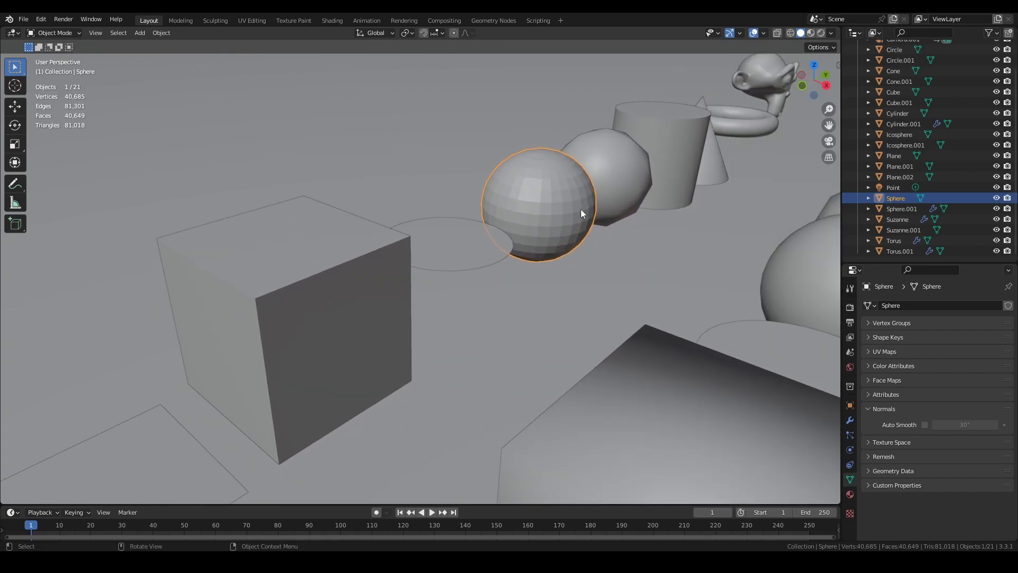
pyautogui.click(13, 184)
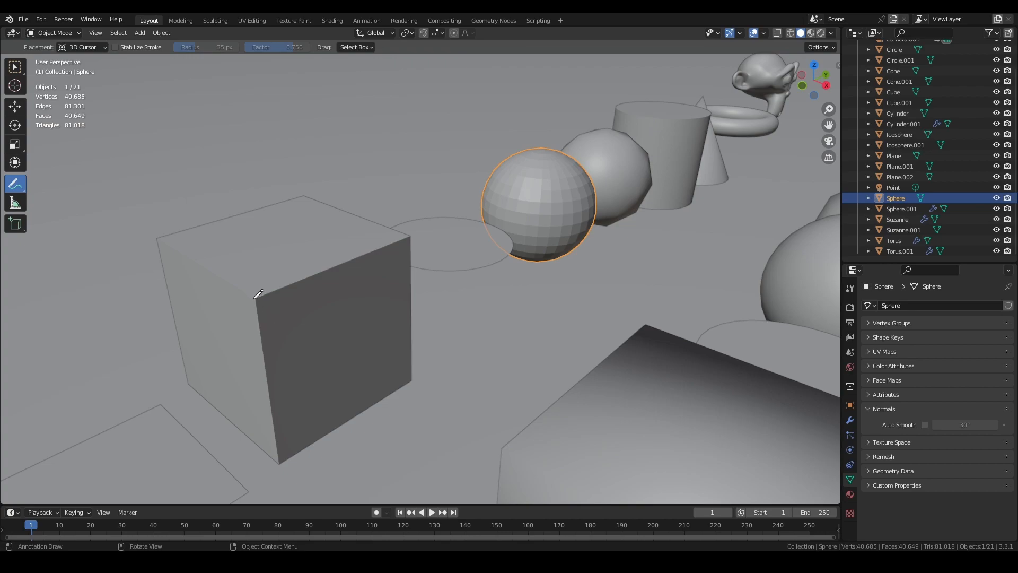
pyautogui.moveTo(256, 300); pyautogui.dragTo(409, 232)
pyautogui.moveTo(413, 270); pyautogui.dragTo(412, 381)
pyautogui.moveTo(277, 461); pyautogui.dragTo(412, 382)
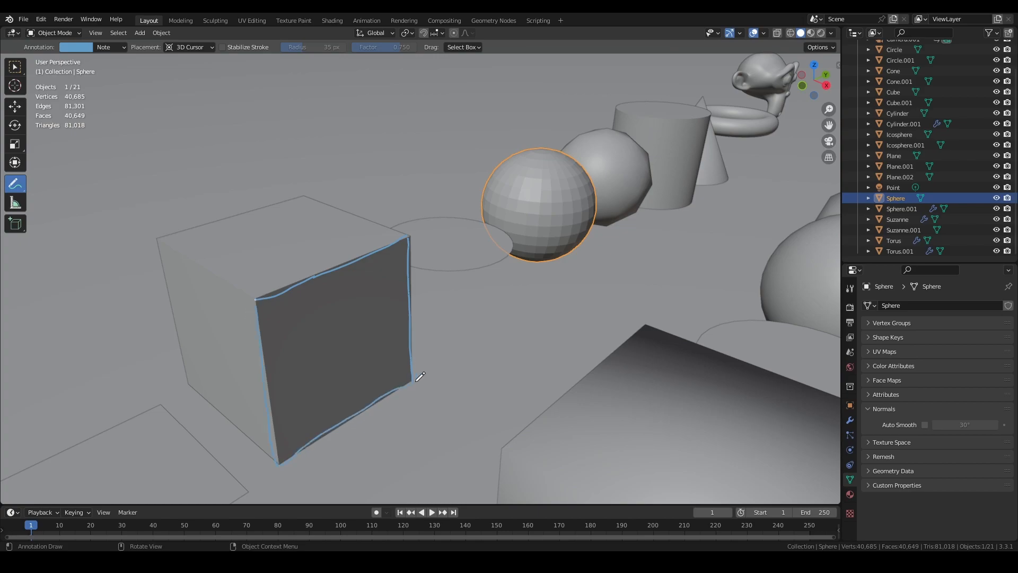
pyautogui.moveTo(337, 342)
pyautogui.mouseDown()
pyautogui.moveTo(390, 372)
pyautogui.moveTo(372, 378)
pyautogui.moveTo(345, 336)
pyautogui.mouseUp()
# Step: Annotate the cube's top face with an outline and an arrow pointing upward from its center
pyautogui.moveTo(257, 299)
pyautogui.mouseDown()
pyautogui.moveTo(168, 248)
pyautogui.moveTo(191, 230)
pyautogui.moveTo(311, 197)
pyautogui.moveTo(415, 232)
pyautogui.mouseUp()
pyautogui.moveTo(280, 245); pyautogui.dragTo(264, 186)
pyautogui.moveTo(282, 246)
pyautogui.mouseDown()
pyautogui.moveTo(317, 273)
pyautogui.moveTo(292, 237)
pyautogui.mouseUp()
# Step: Annotate face outlines and direction arrows on the flat-shaded sphere, the circle, and the cylinder's cap and side
pyautogui.moveTo(553, 202)
pyautogui.mouseDown()
pyautogui.moveTo(553, 192)
pyautogui.moveTo(564, 201)
pyautogui.moveTo(588, 186)
pyautogui.moveTo(546, 197)
pyautogui.moveTo(526, 189)
pyautogui.moveTo(567, 233)
pyautogui.mouseUp()
pyautogui.moveTo(454, 248)
pyautogui.mouseDown()
pyautogui.moveTo(454, 204)
pyautogui.moveTo(459, 213)
pyautogui.mouseUp()
pyautogui.moveTo(665, 85); pyautogui.dragTo(665, 82)
pyautogui.moveTo(658, 94)
pyautogui.mouseDown()
pyautogui.moveTo(672, 93)
pyautogui.moveTo(694, 121)
pyautogui.moveTo(665, 203)
pyautogui.mouseUp()
pyautogui.moveTo(684, 121); pyautogui.dragTo(680, 206)
pyautogui.moveTo(703, 121)
pyautogui.mouseDown()
pyautogui.moveTo(687, 204)
pyautogui.moveTo(704, 130)
pyautogui.moveTo(706, 140)
pyautogui.mouseUp()
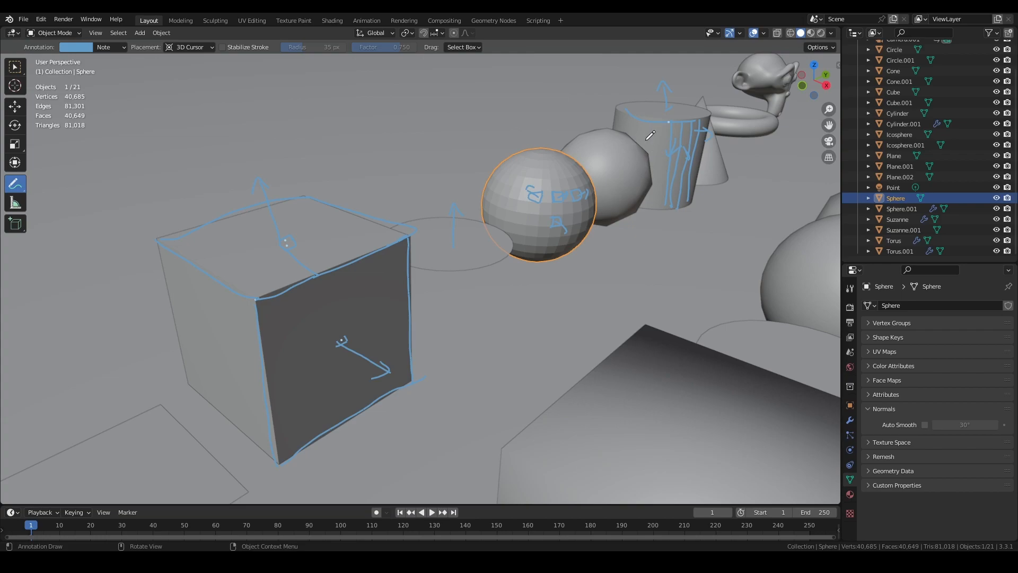
# Step: Hide the Note annotation layer and switch back to the Select Box tool
pyautogui.moveTo(566, 135); pyautogui.dragTo(534, 144, button='middle')
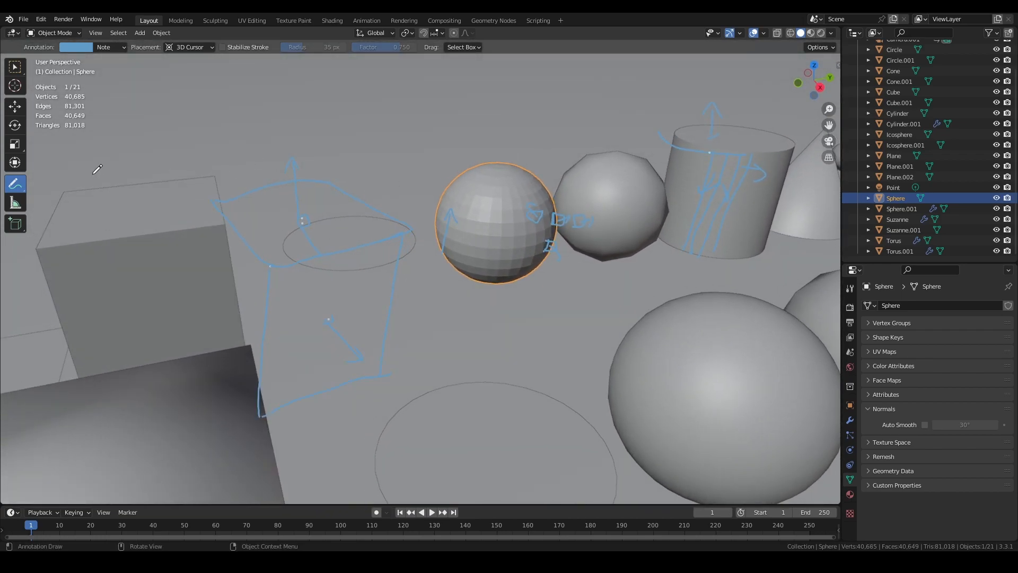
pyautogui.click(838, 65)
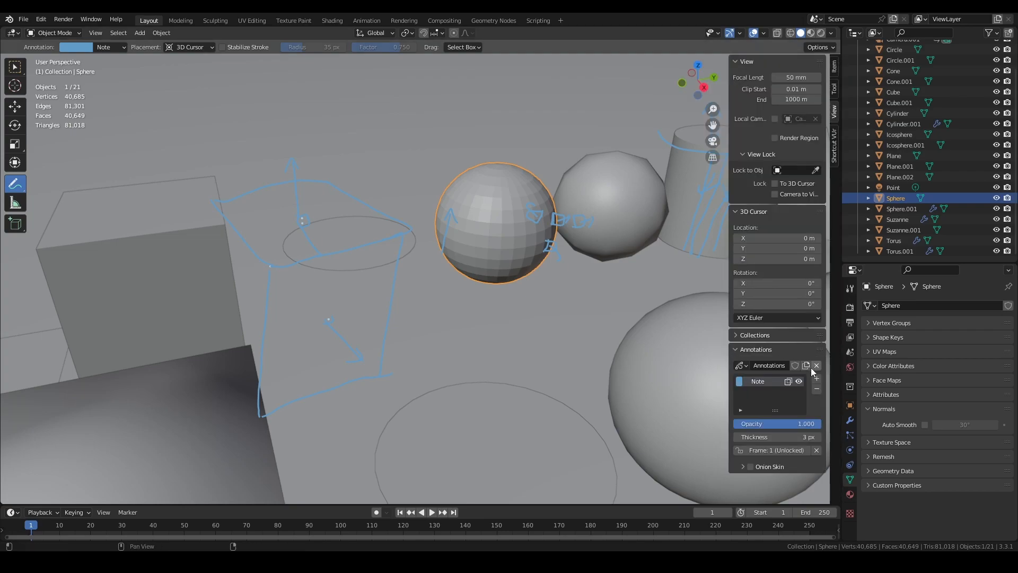
pyautogui.click(799, 382)
pyautogui.press('n')
pyautogui.moveTo(496, 189); pyautogui.dragTo(406, 196, button='middle')
pyautogui.click(10, 71)
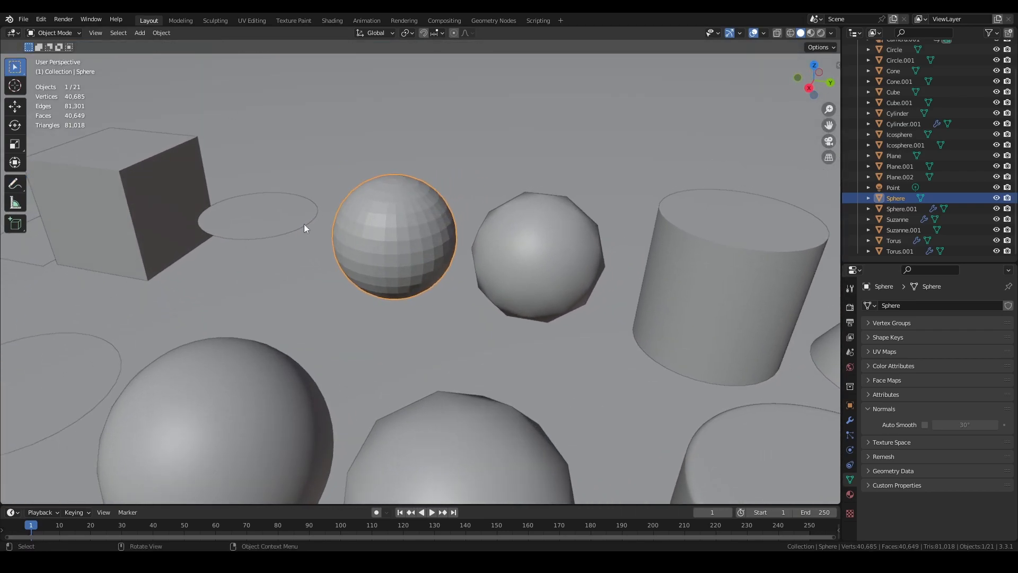